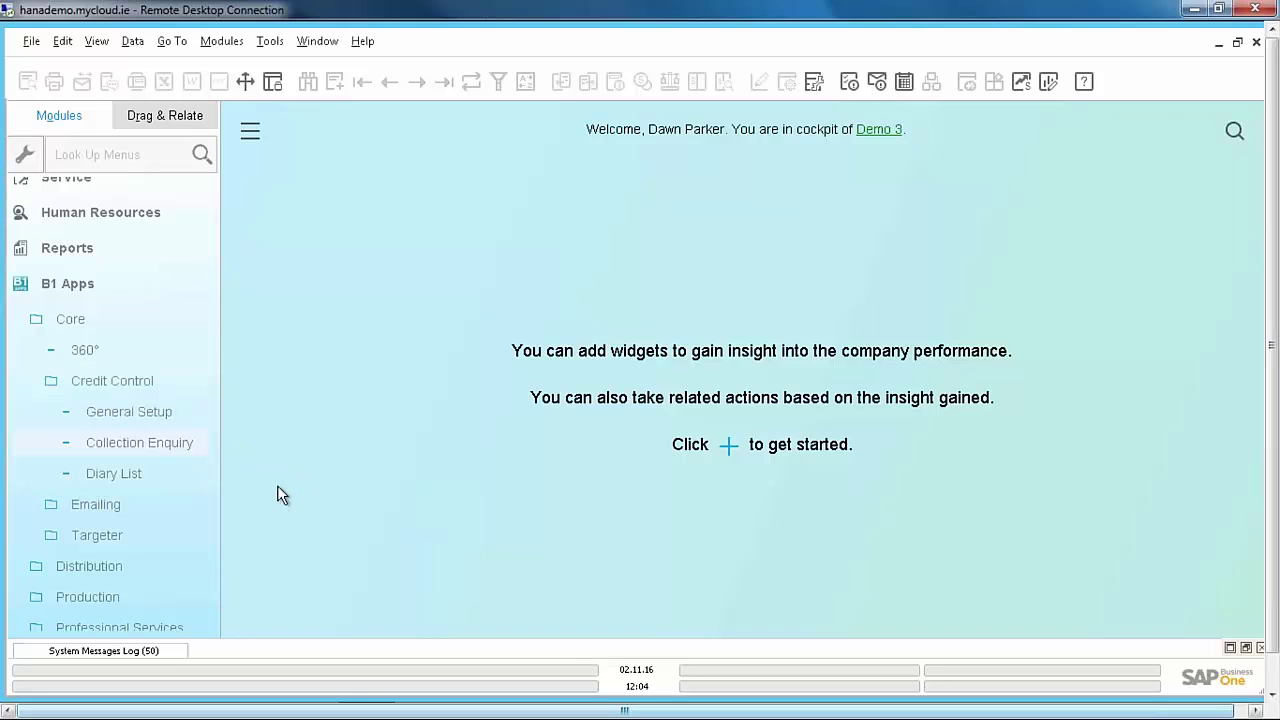
- Open the Credit Control general settings to review the activity type and 360° display option, and close them without changes
left_click(118, 418)
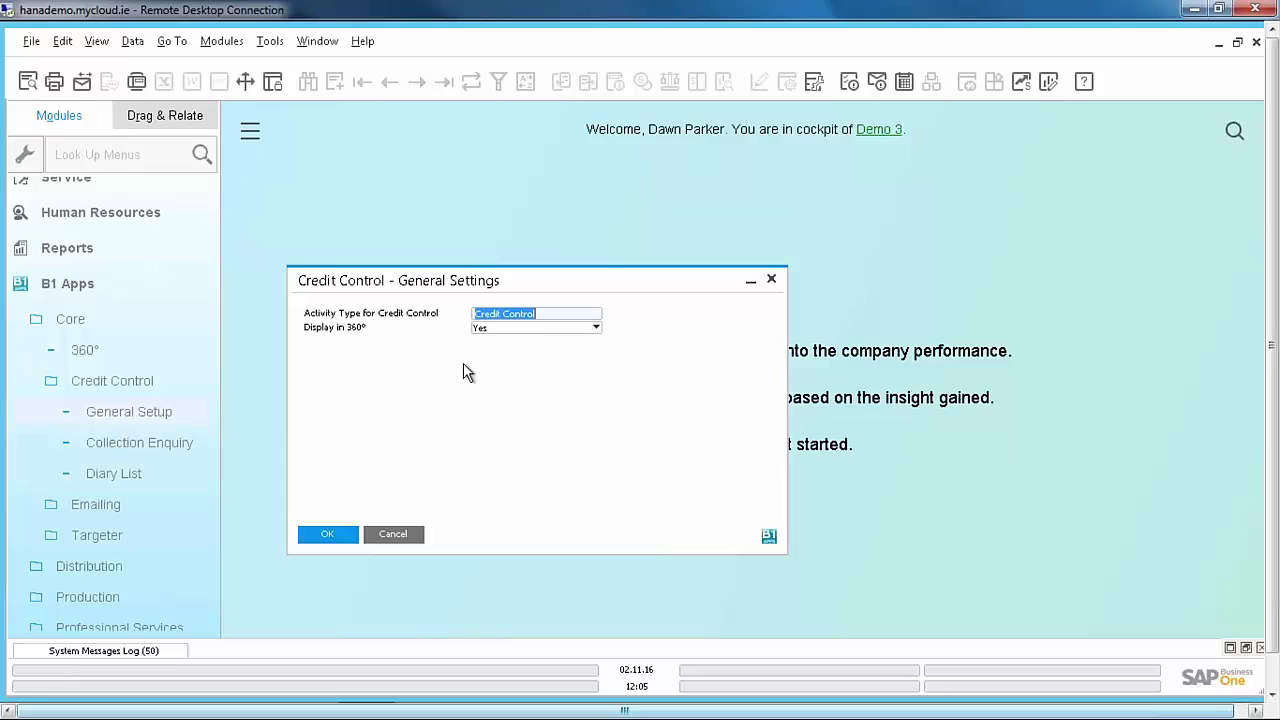
left_click(393, 535)
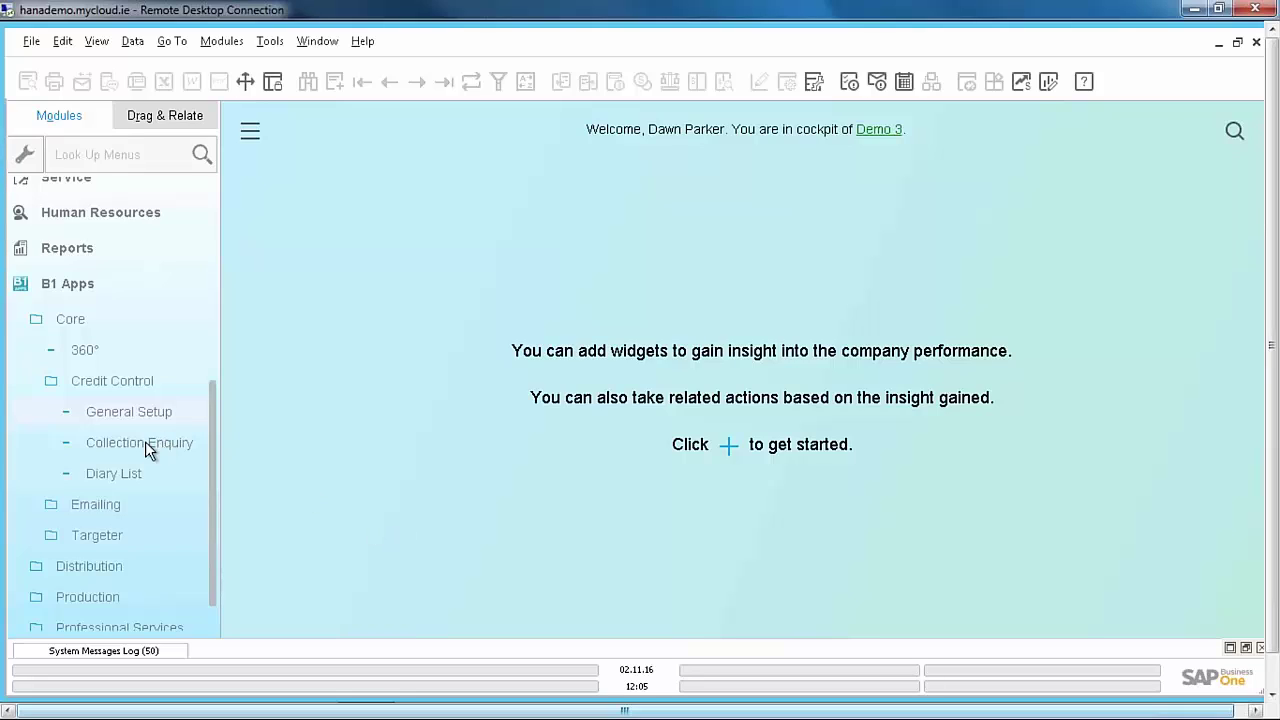
- Open the Credit Control Collection Enquiry for customers and show the 5 day detail
left_click(97, 449)
left_click(430, 444)
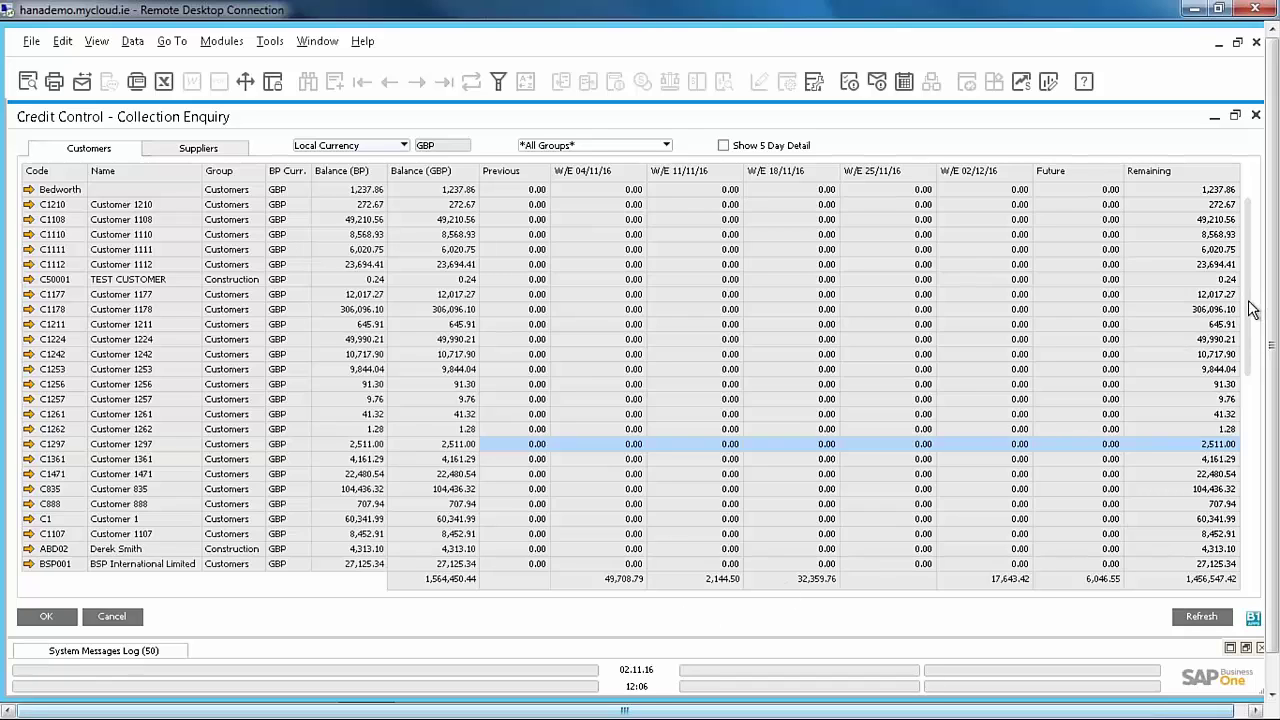
left_click_drag(1250, 310, 1244, 355)
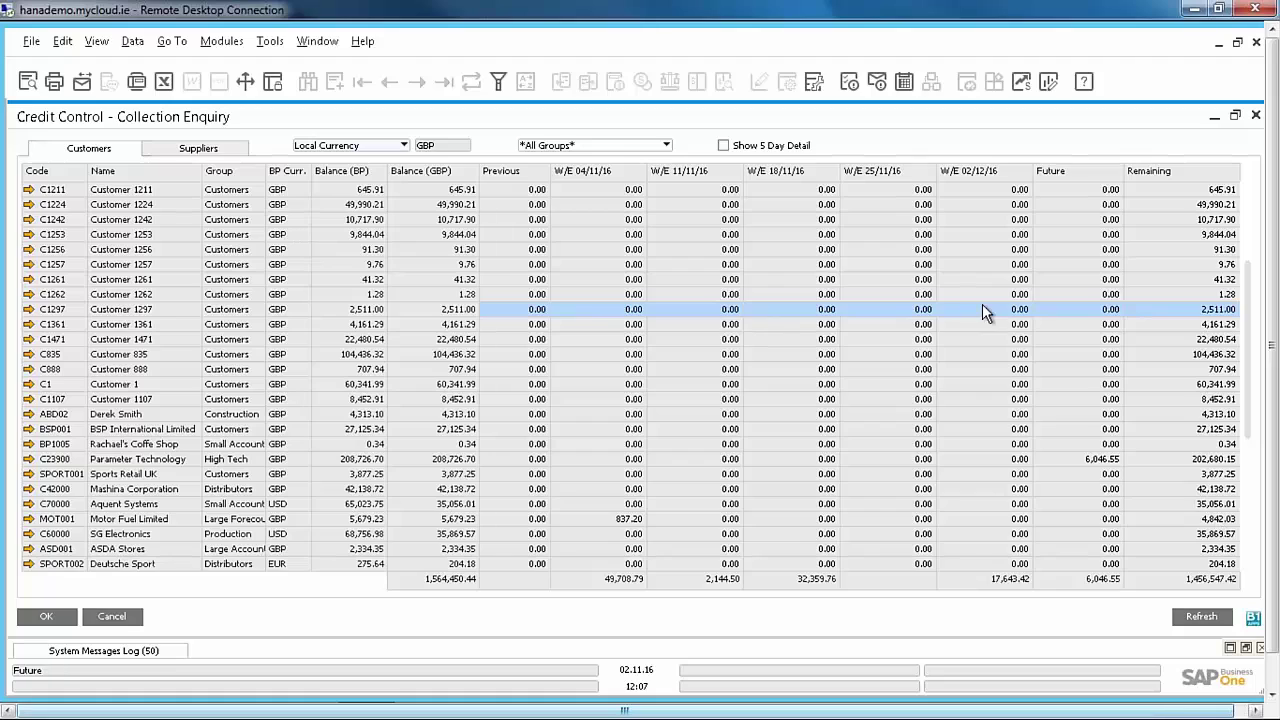
left_click(723, 146)
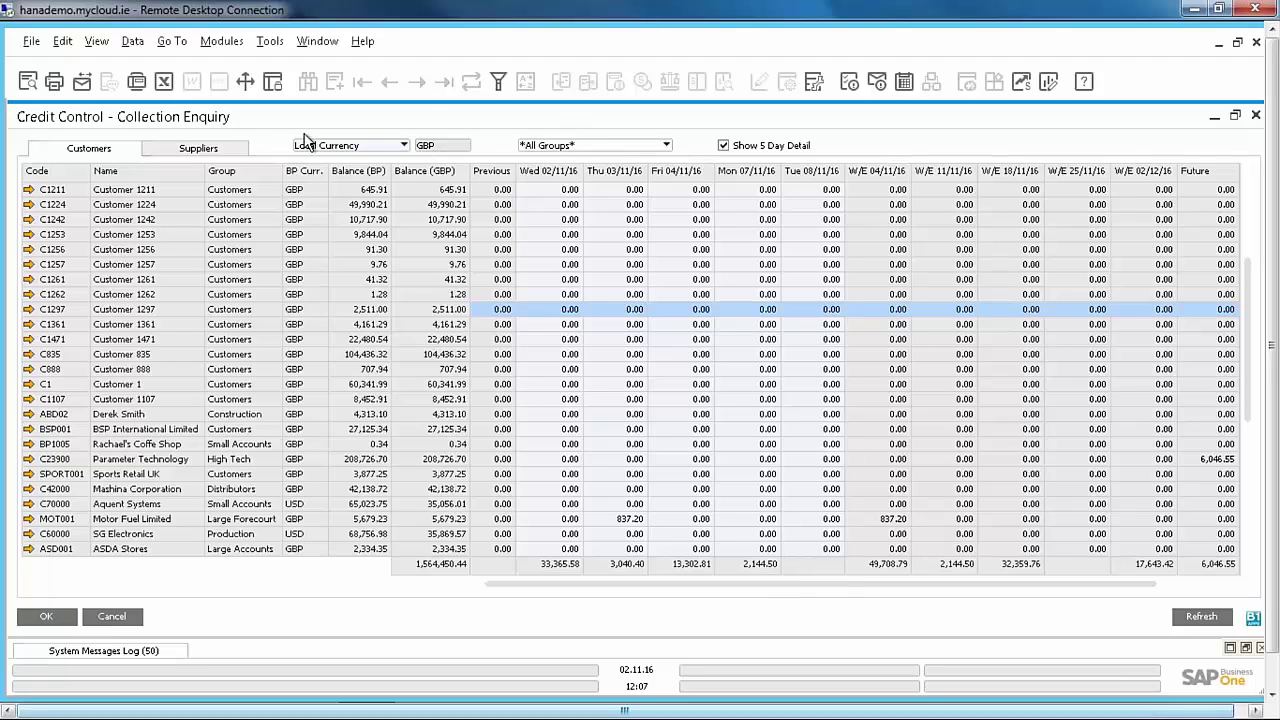
- Look through the available customer group filters, keep all groups, and view the expected payments further down the customer list
left_click(575, 148)
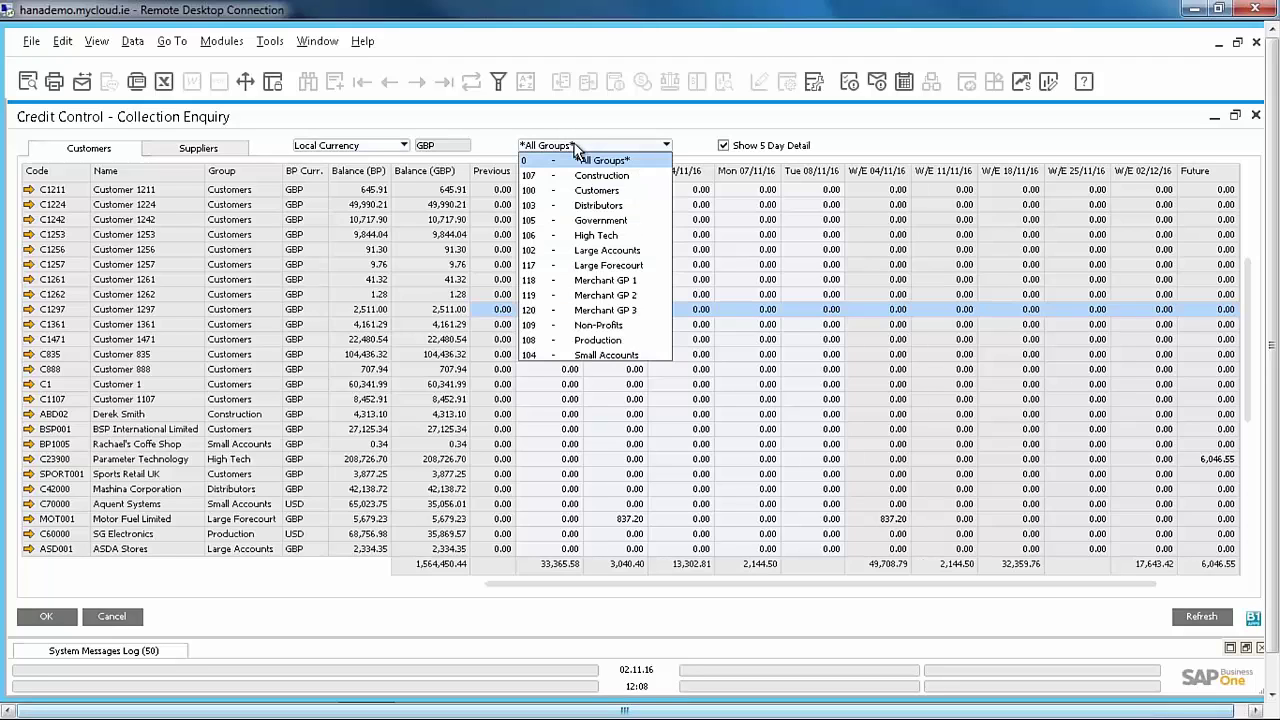
left_click(586, 118)
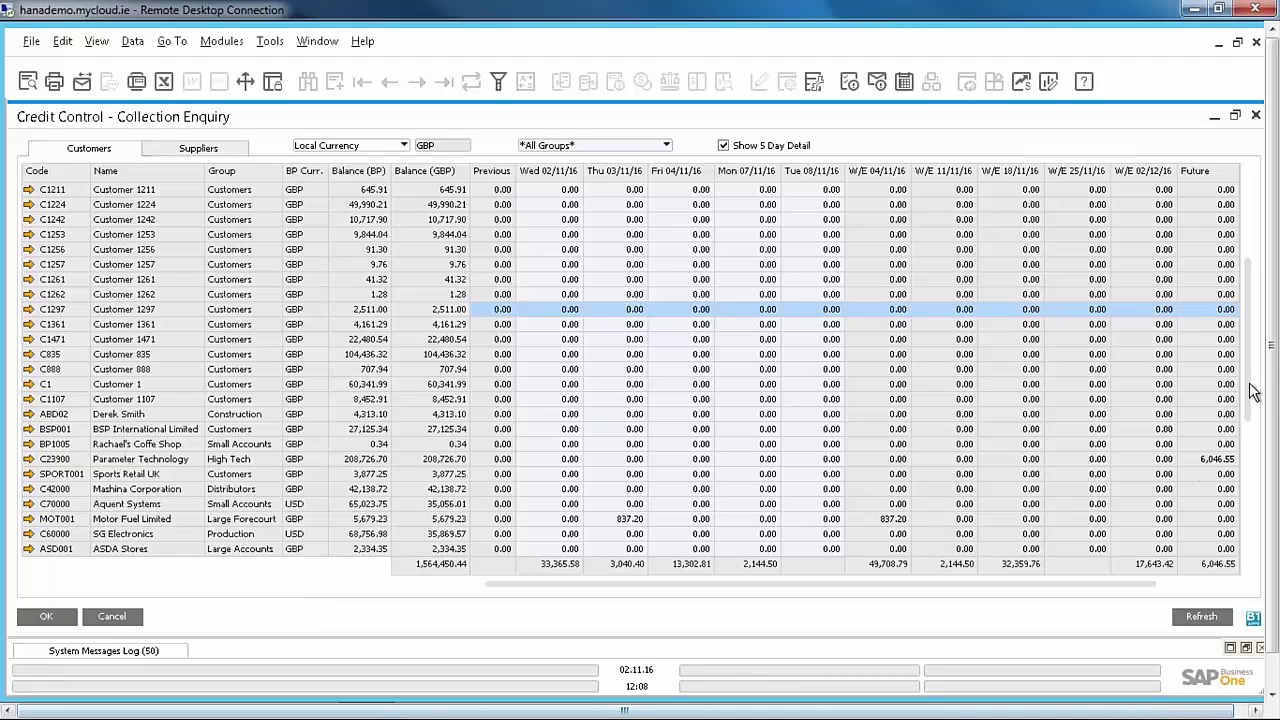
left_click_drag(1249, 392, 1261, 497)
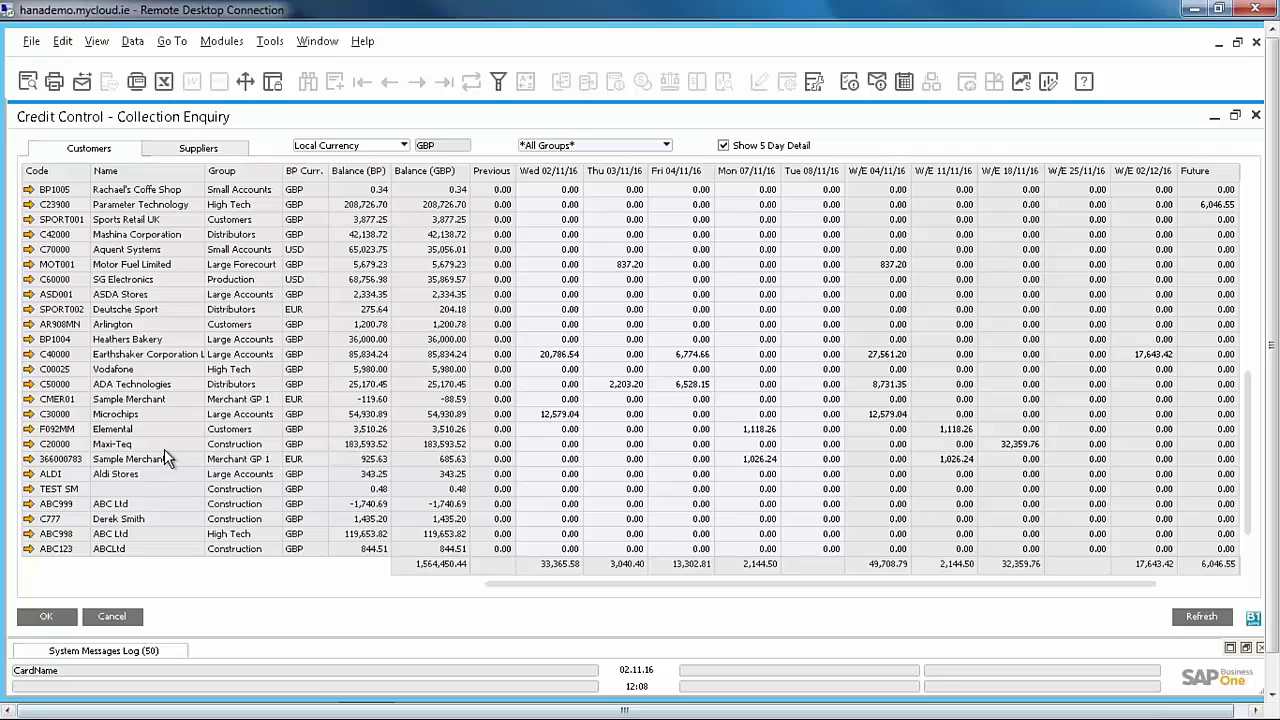
- View the existing diary entry for Microchips, check its details and invoices, and close it without changes
left_click(65, 414)
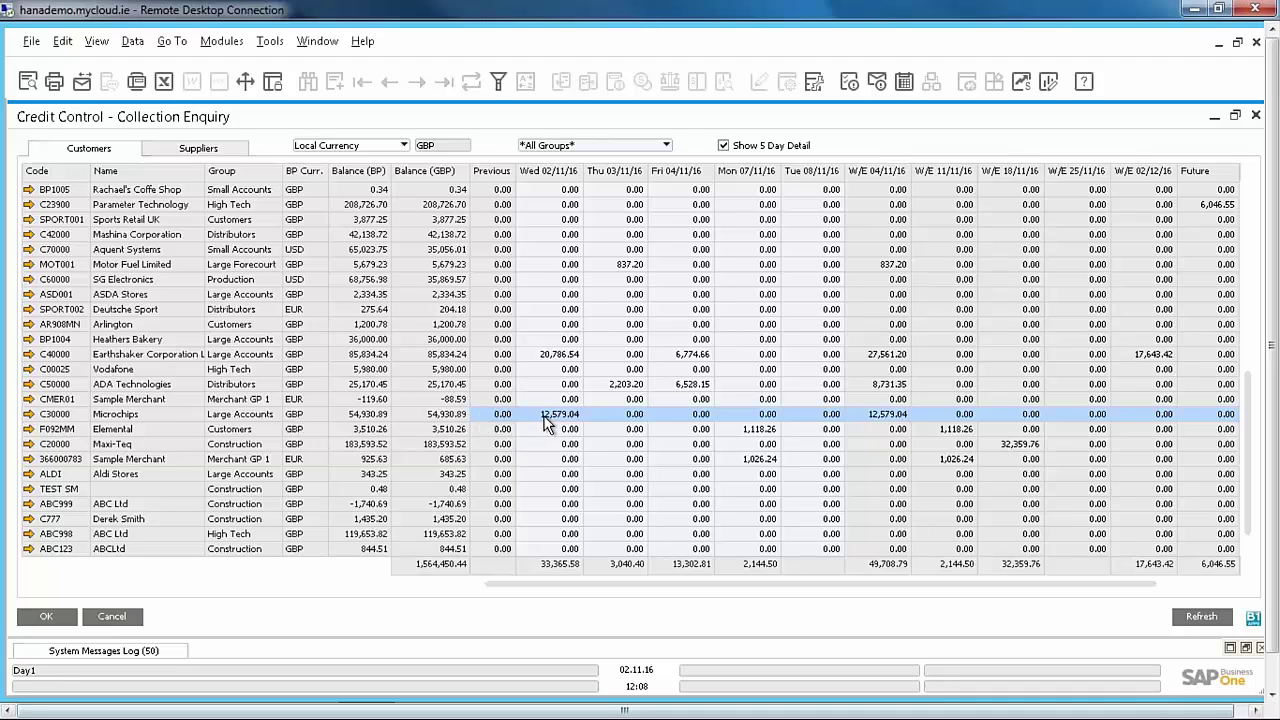
right_click(73, 413)
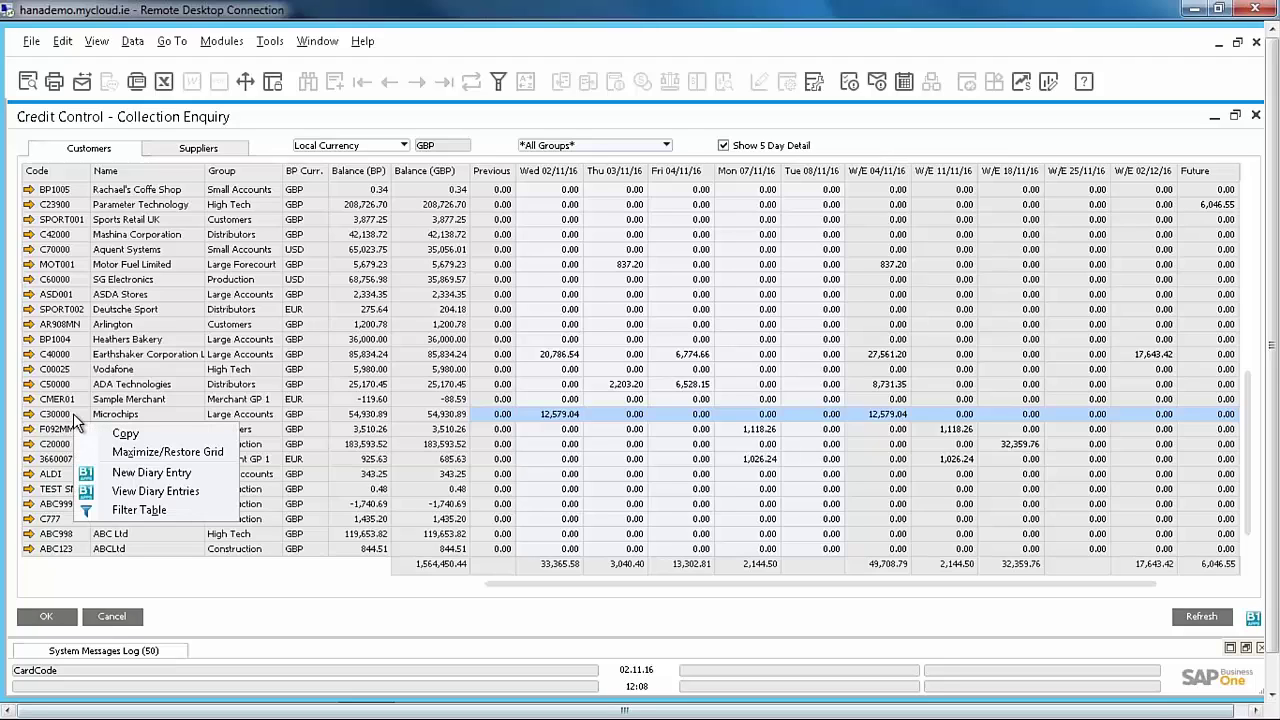
left_click(117, 492)
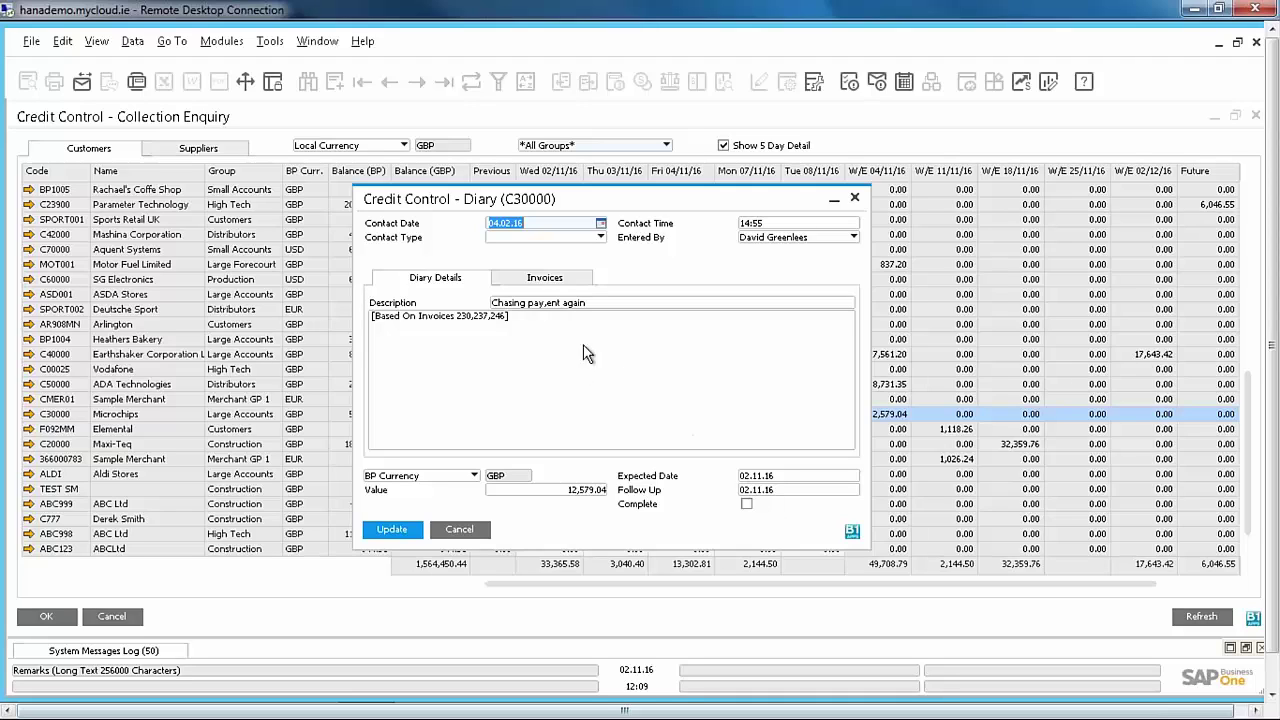
left_click(546, 279)
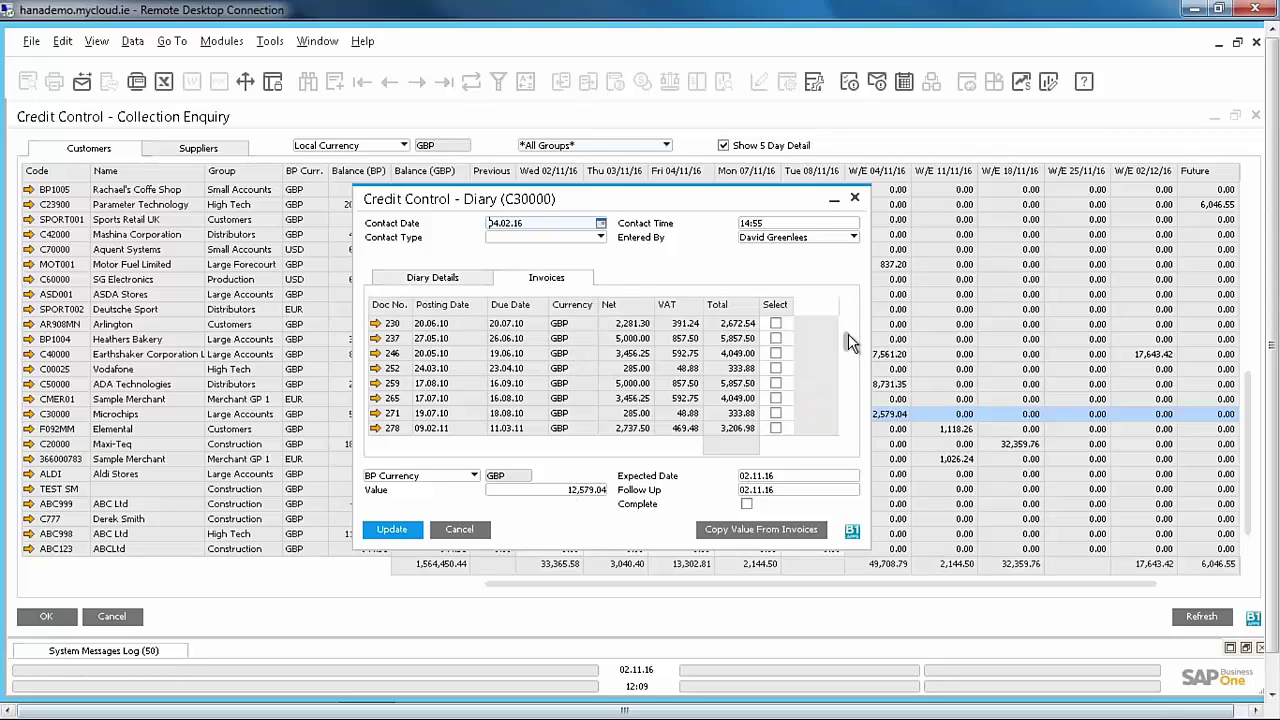
left_click_drag(847, 342, 853, 316)
left_click(433, 281)
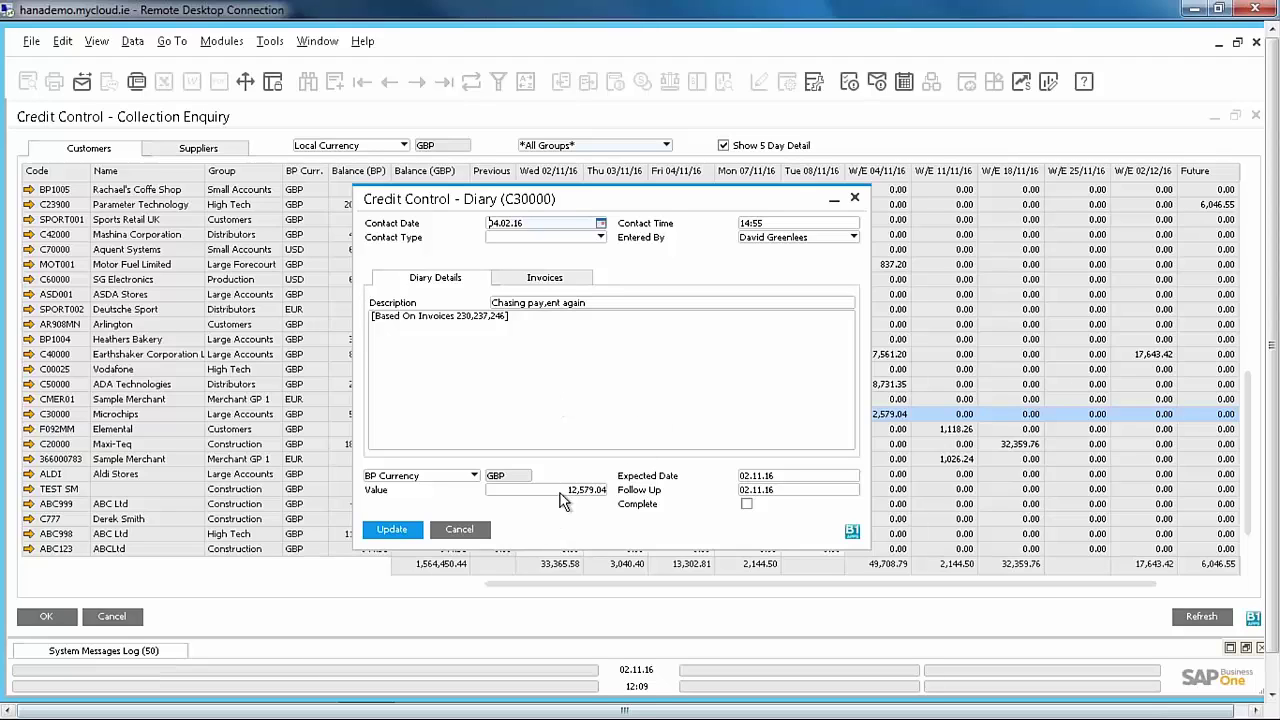
left_click(463, 529)
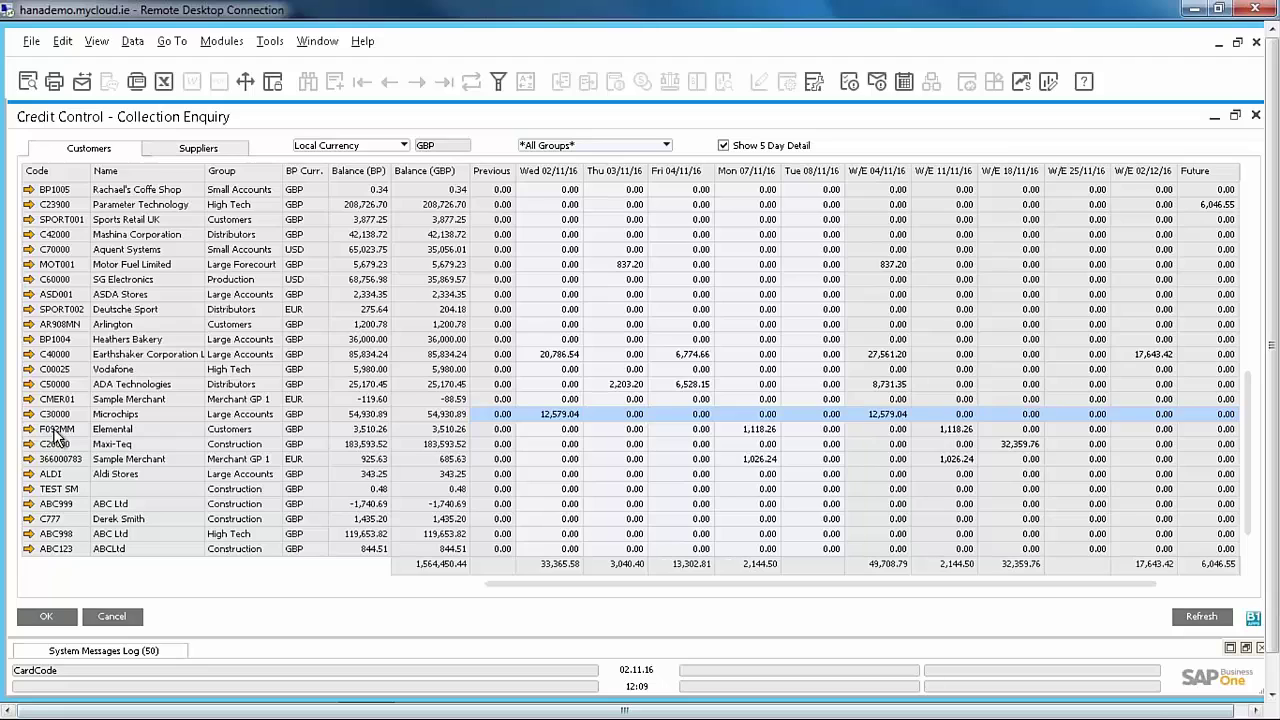
- Start a new diary entry for Elemental, select the invoice totalling 1,118.26 and copy its value into the entry
left_click(57, 430)
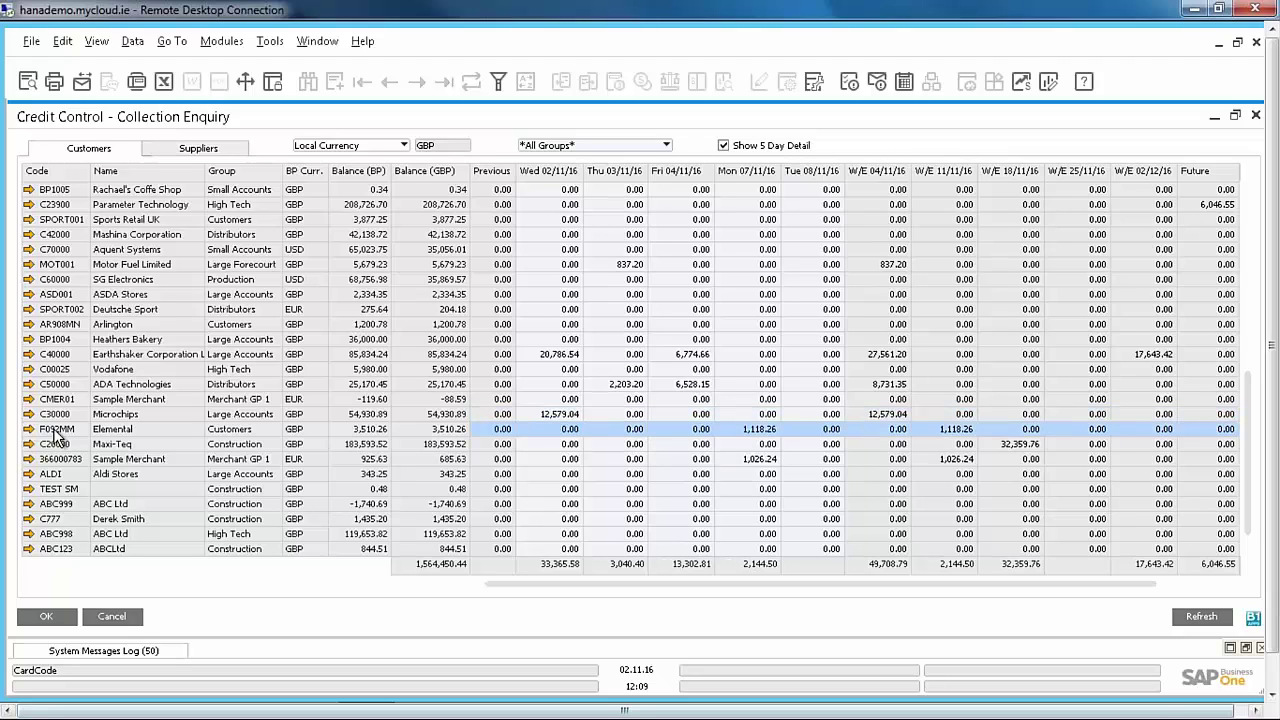
right_click(57, 430)
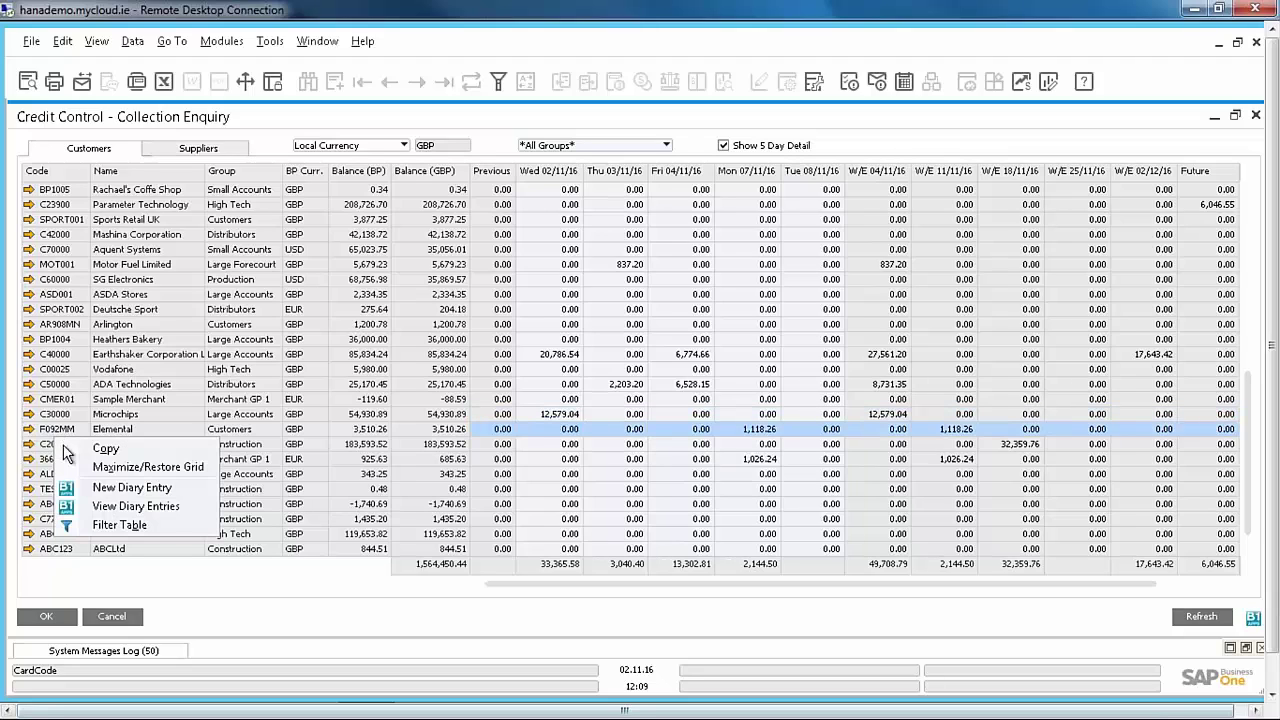
left_click(124, 488)
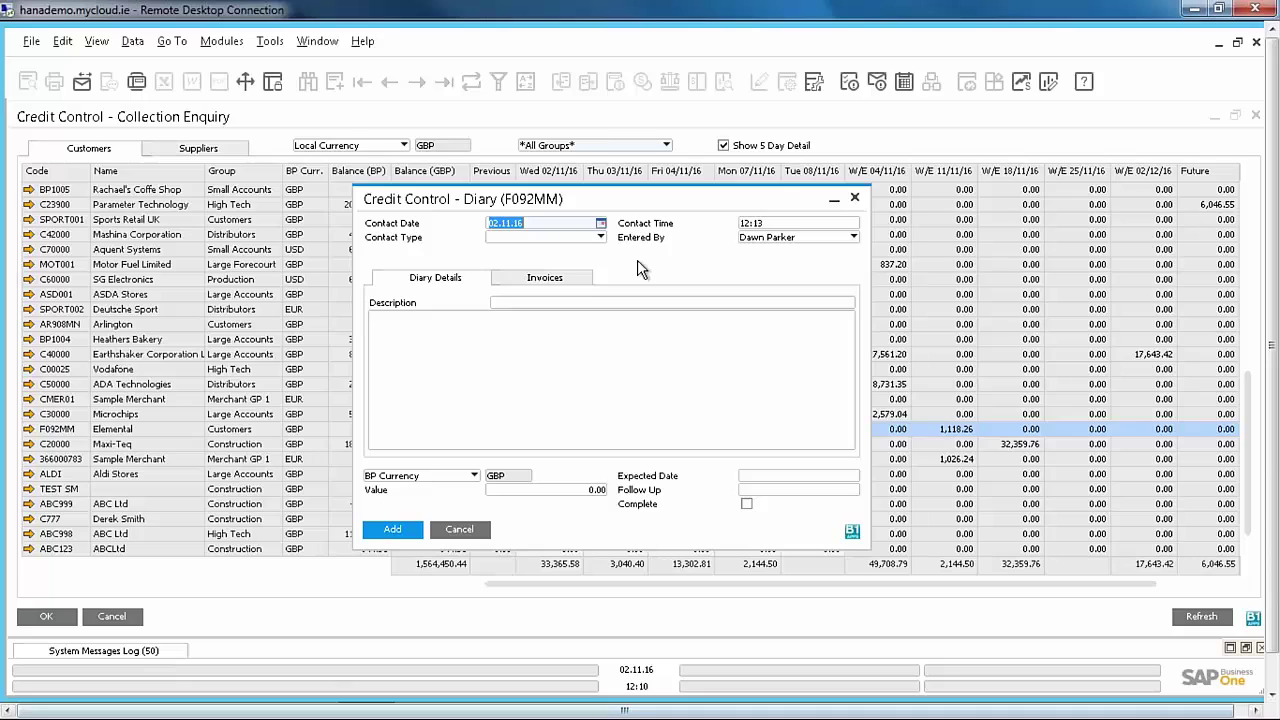
left_click(556, 282)
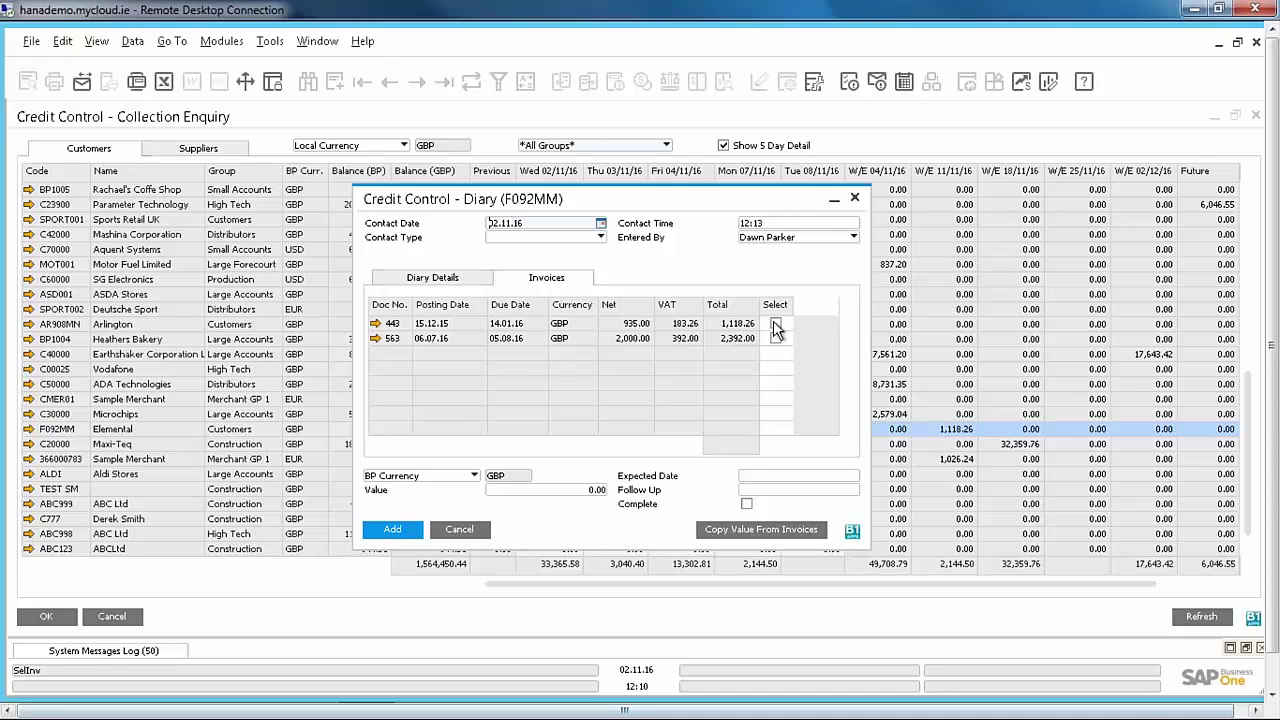
left_click(776, 325)
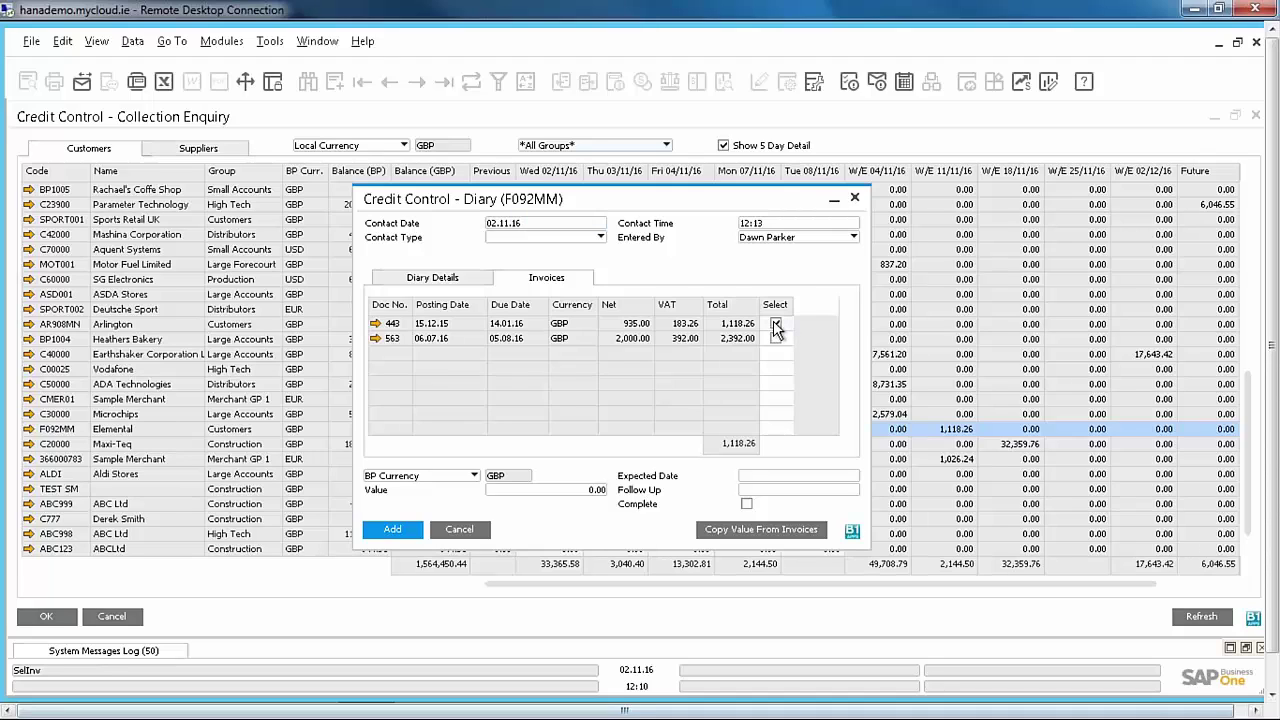
left_click(773, 531)
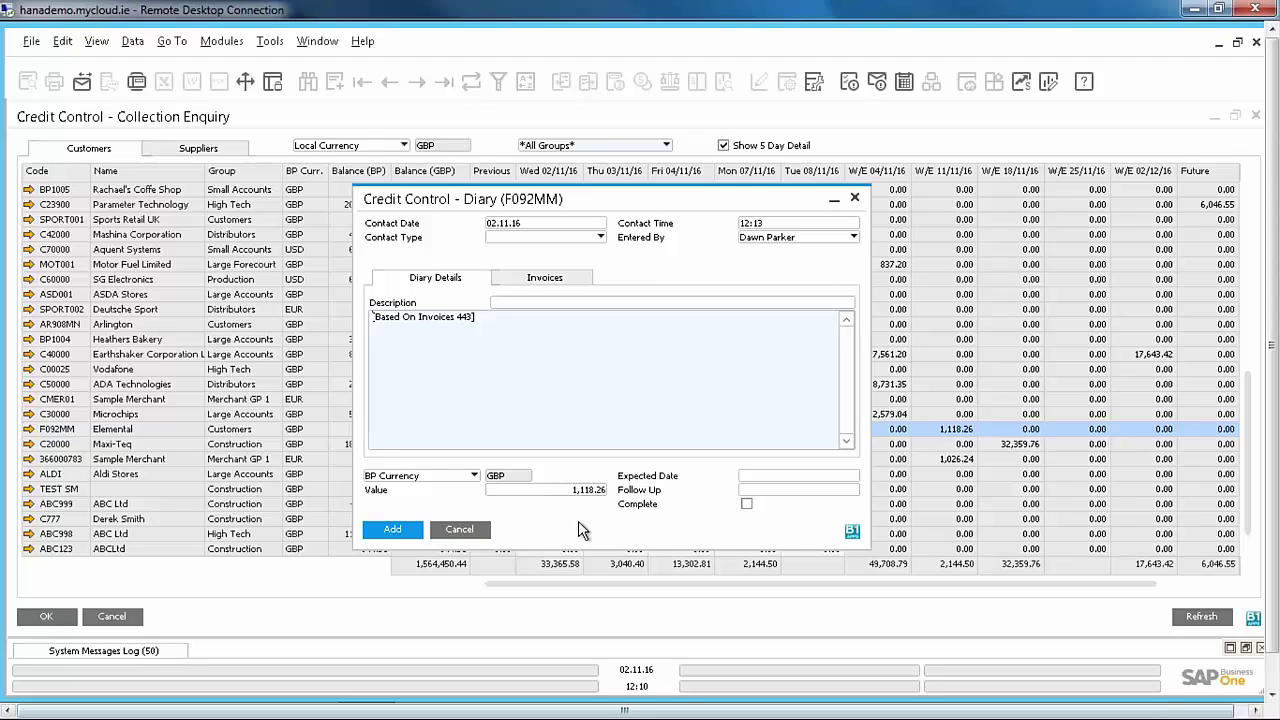
- Set both the expected date and the follow-up date of the Elemental diary entry to 04.11.16
left_click(780, 476)
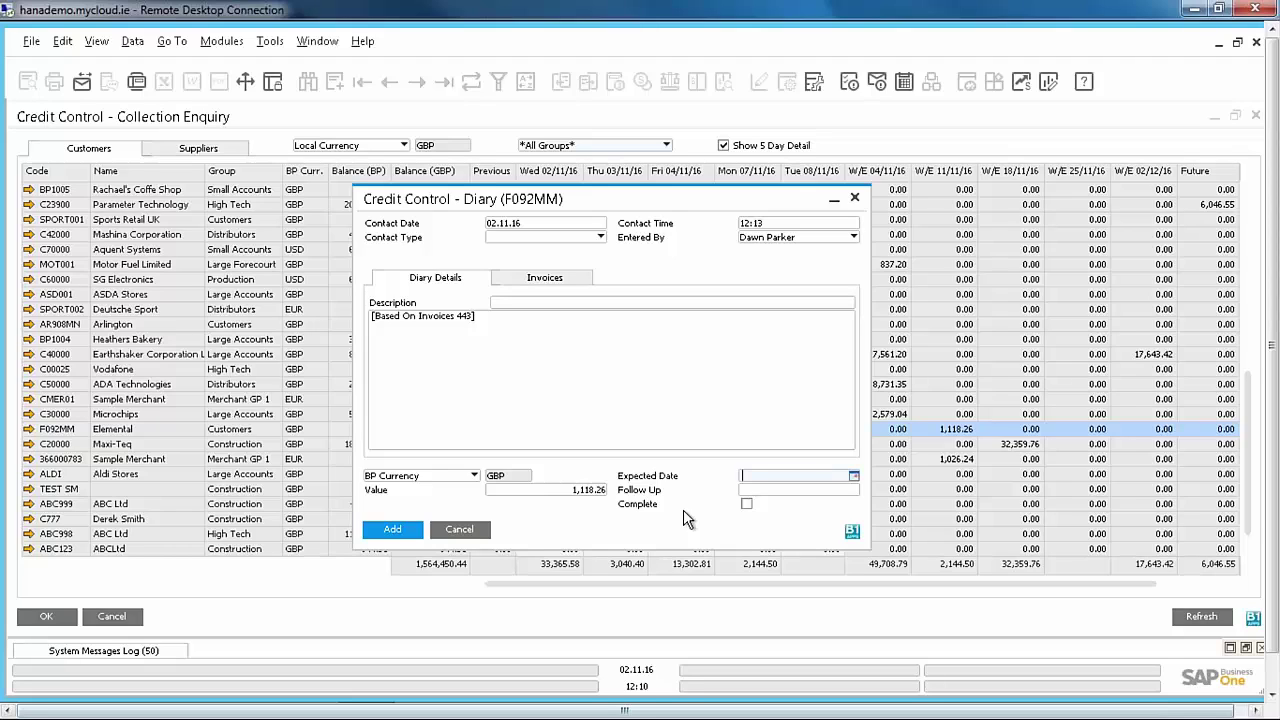
type("4")
key("Tab")
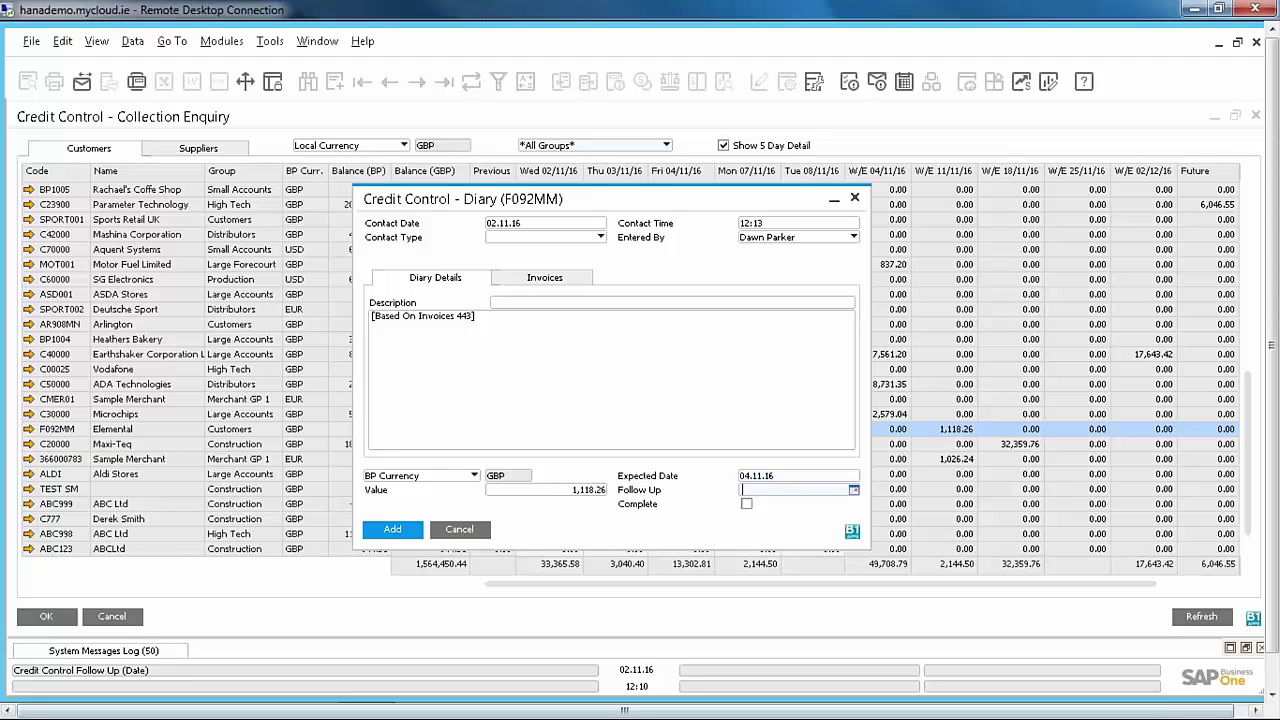
type("4")
key("Tab")
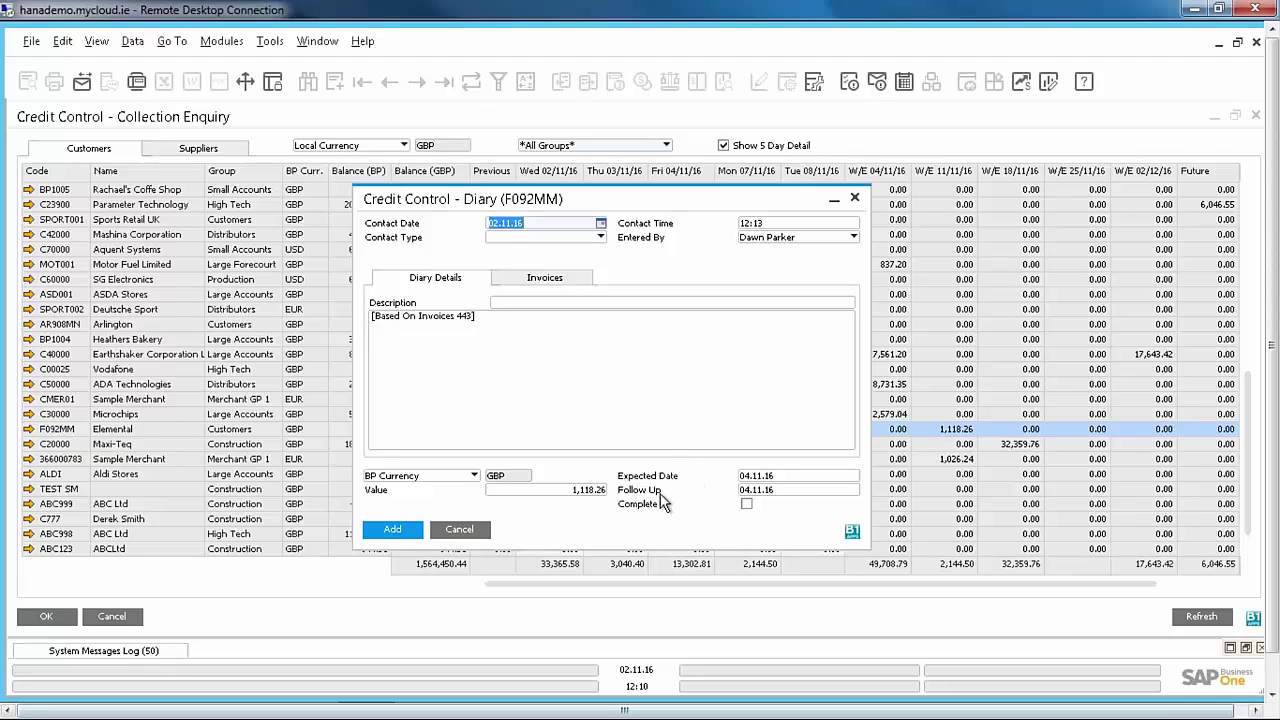
- Describe the diary entry as "Spoken to customer - payment on Friday" and add it
left_click(553, 302)
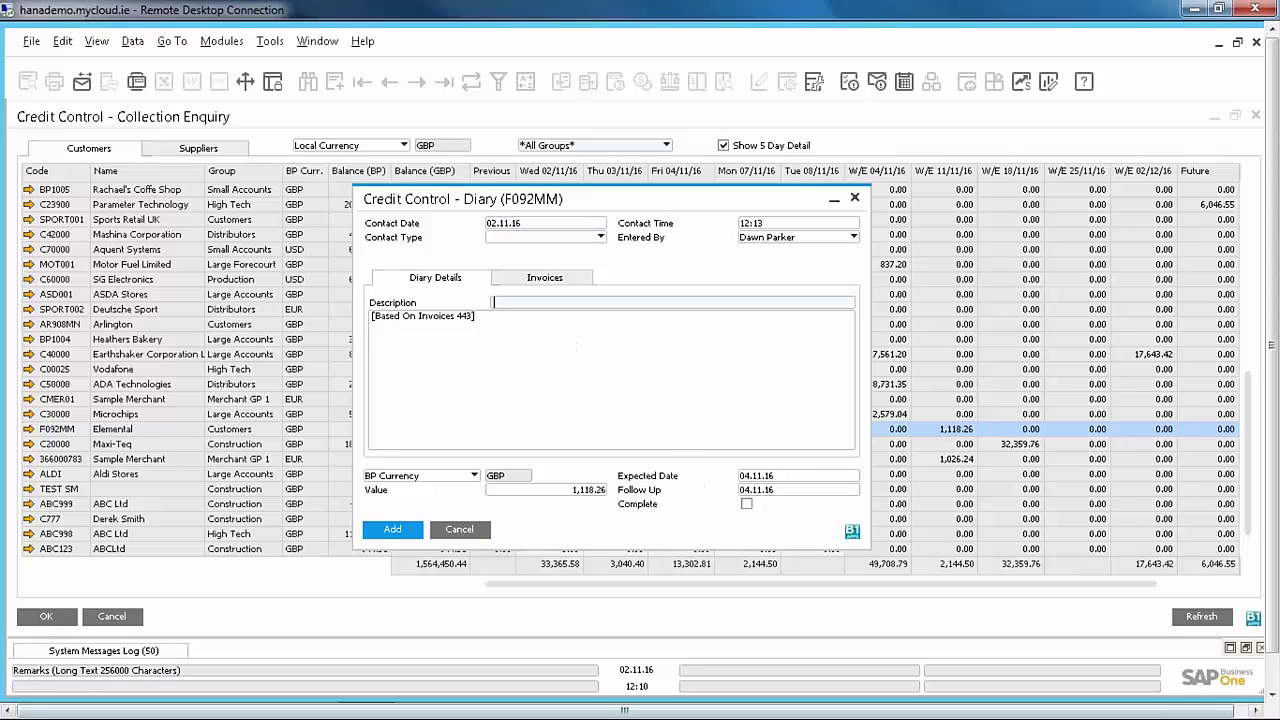
type("Spoken to customer - payment on Friday")
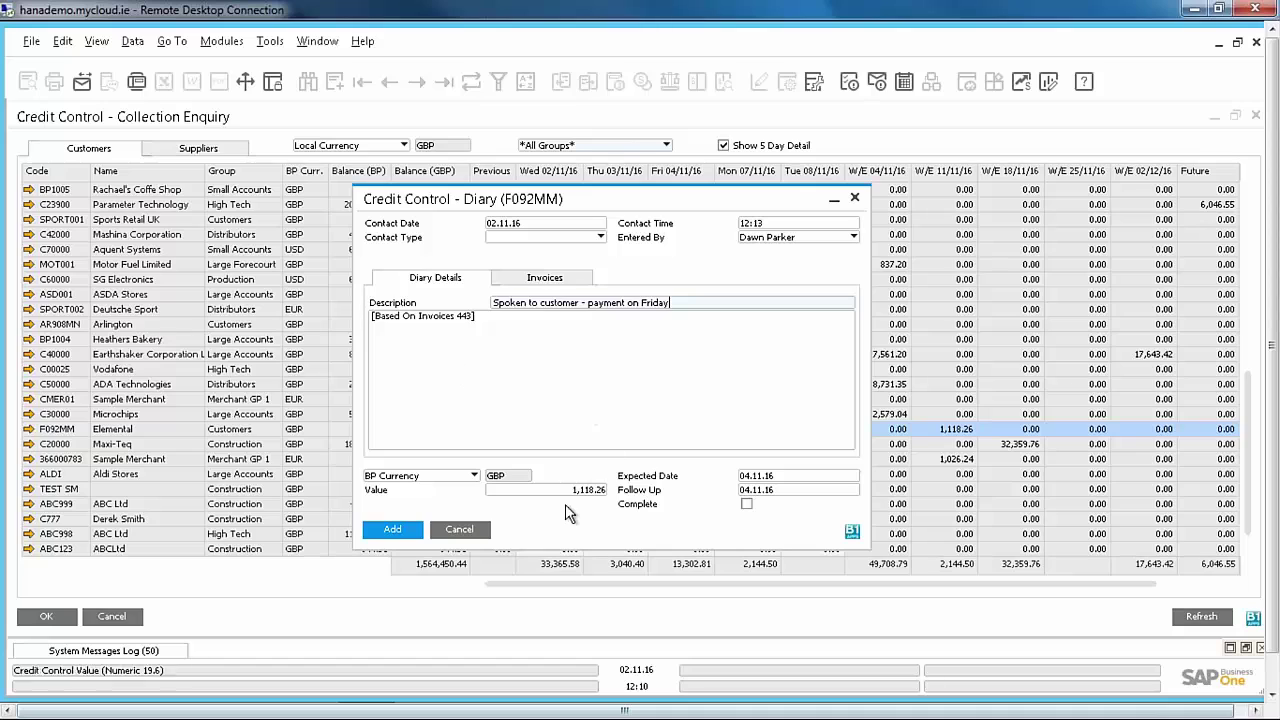
left_click(408, 530)
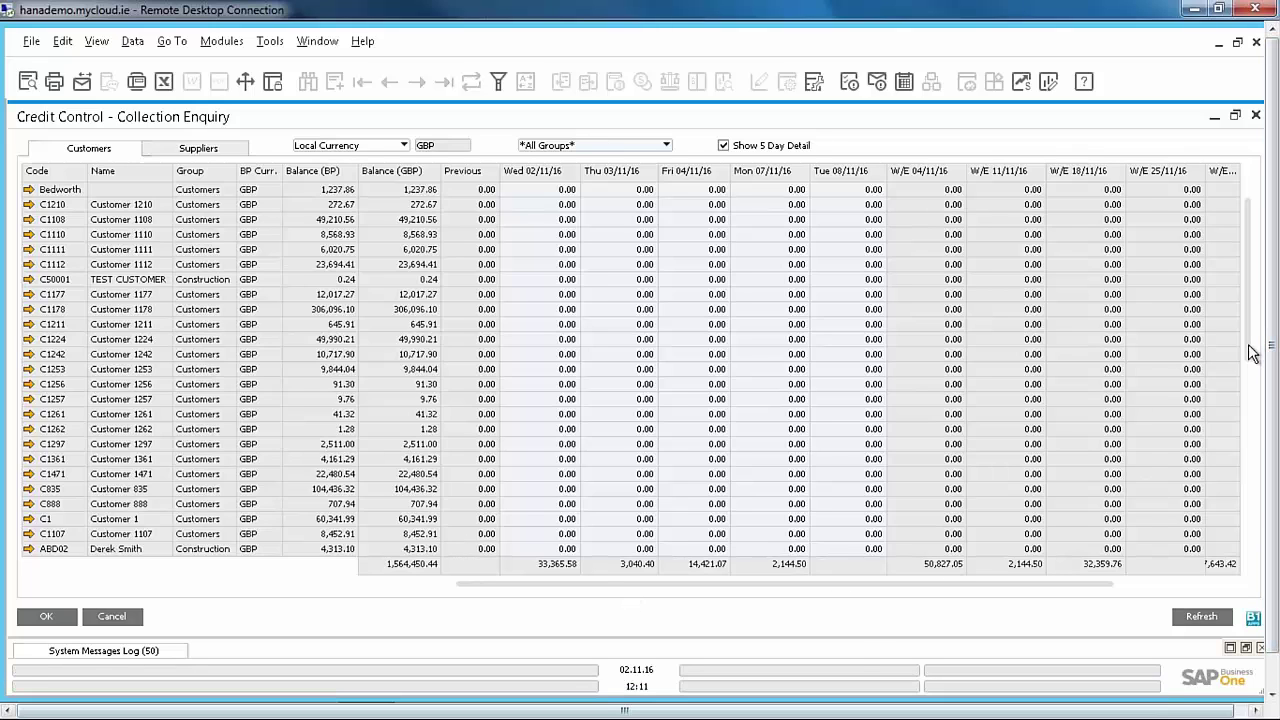
- Check the Elemental row's expected payments in the refreshed Collection Enquiry and close the enquiry
scroll(1247, 417, "down", 2)
left_click_drag(1247, 417, 1248, 528)
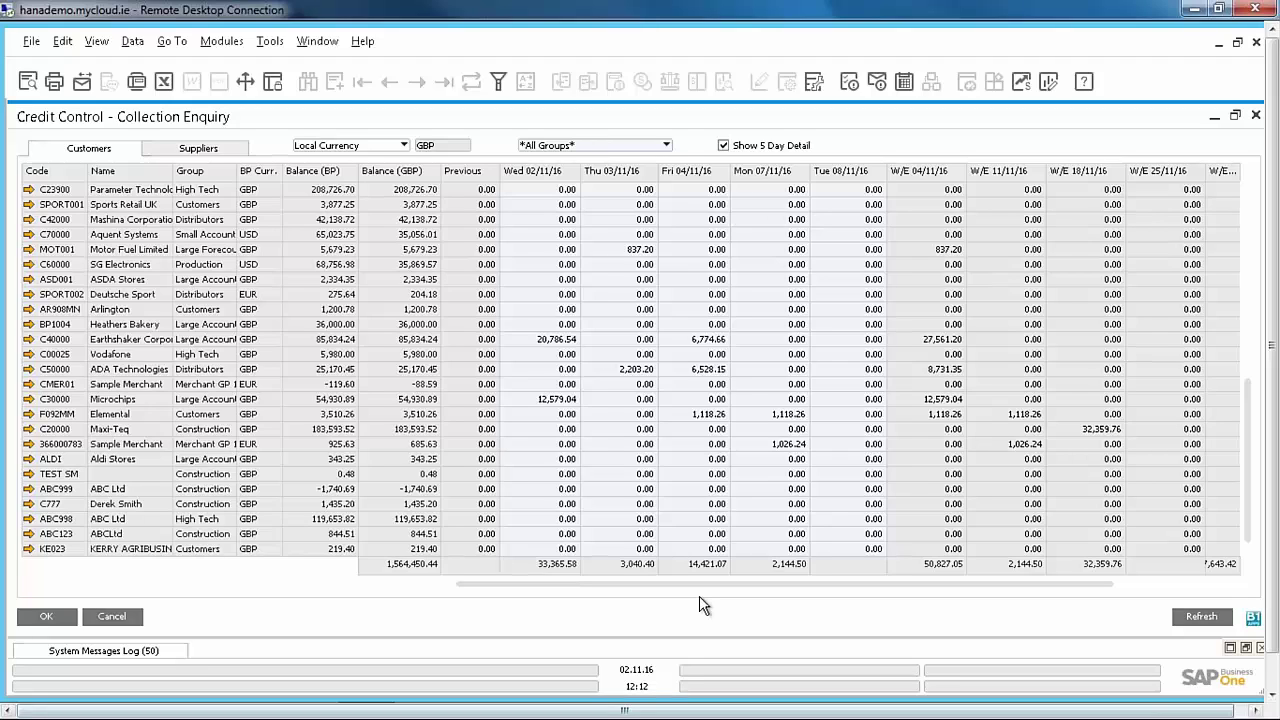
left_click(120, 615)
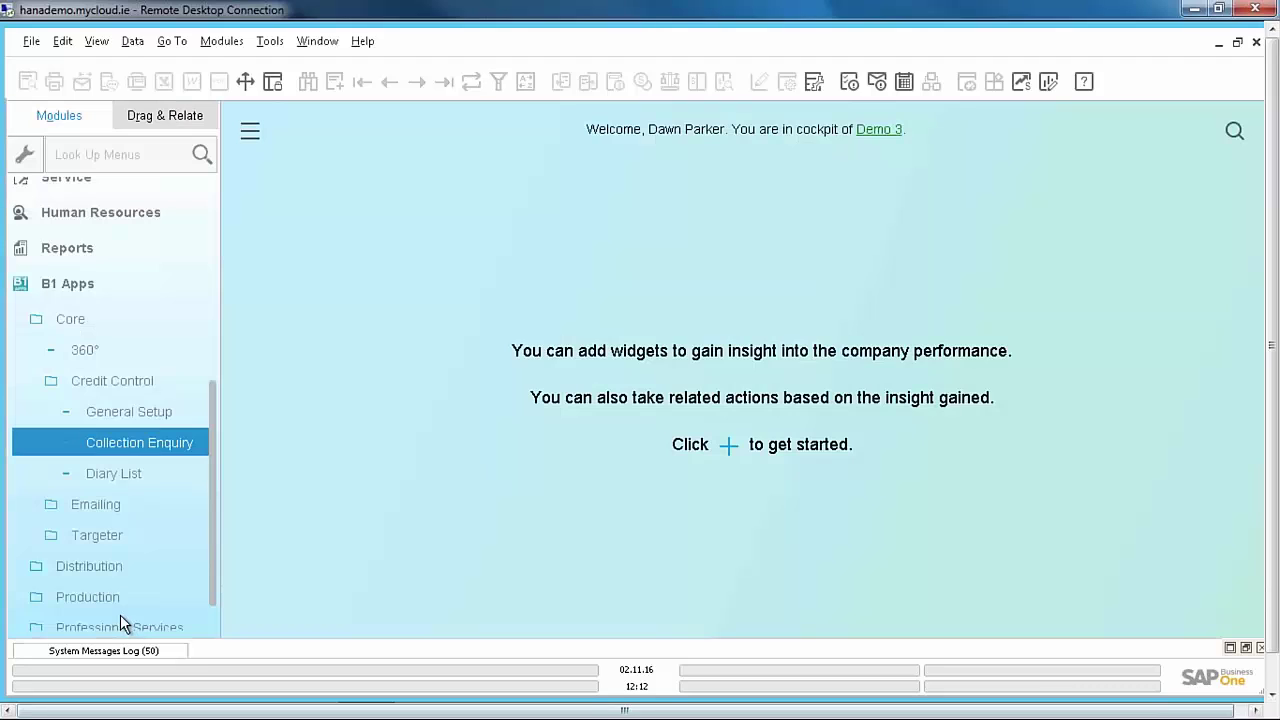
- Open the credit control Diary List, try sorting the customer entries by value, and leave them sorted by follow-up date, earliest first
left_click(101, 473)
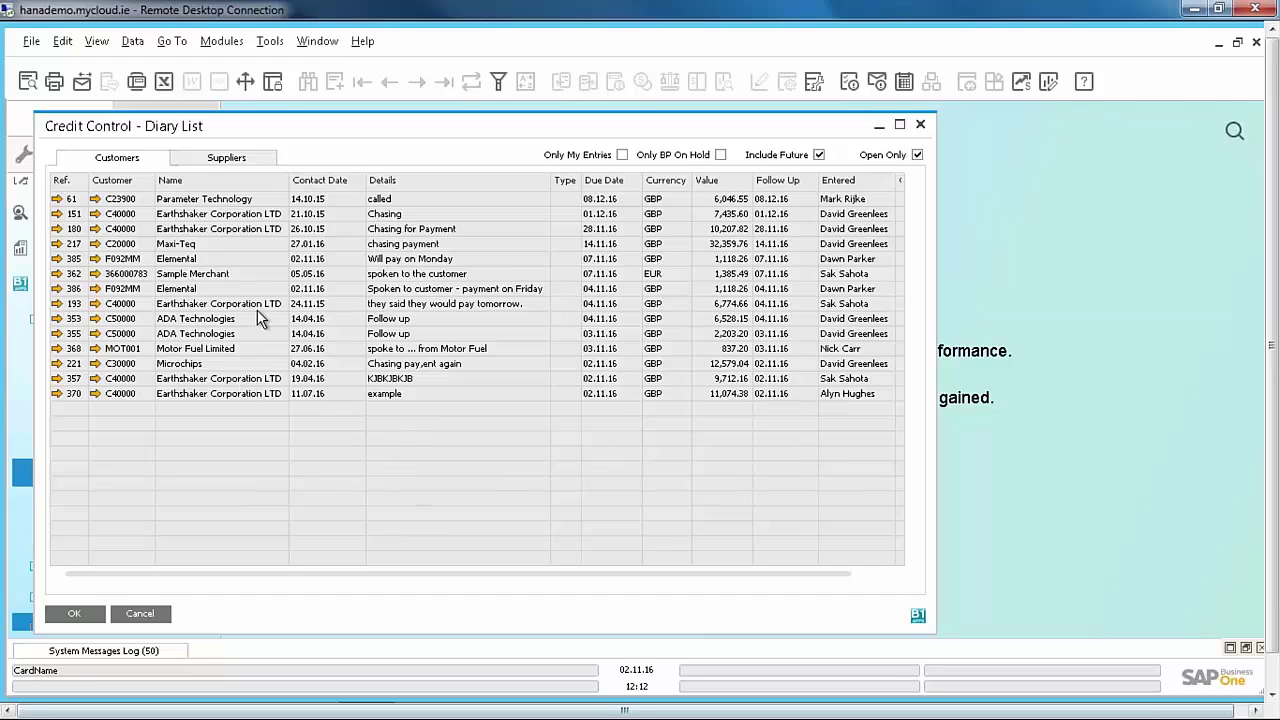
double_click(781, 184)
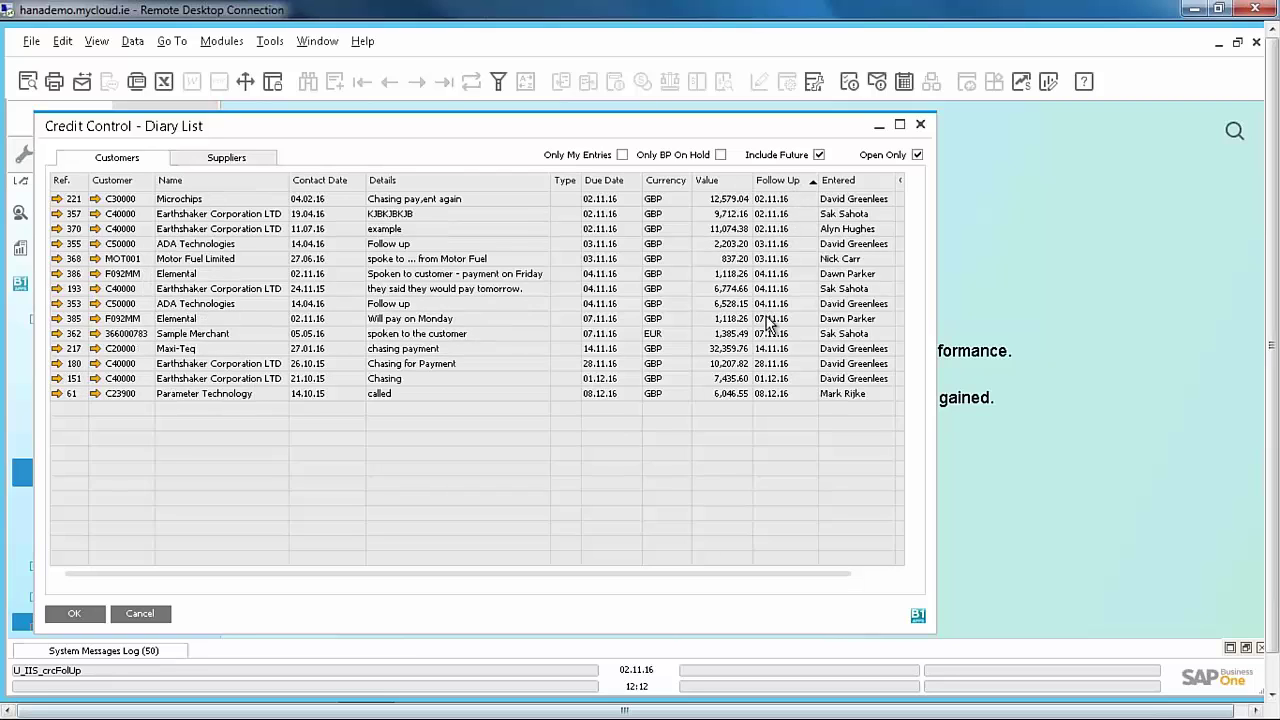
double_click(718, 186)
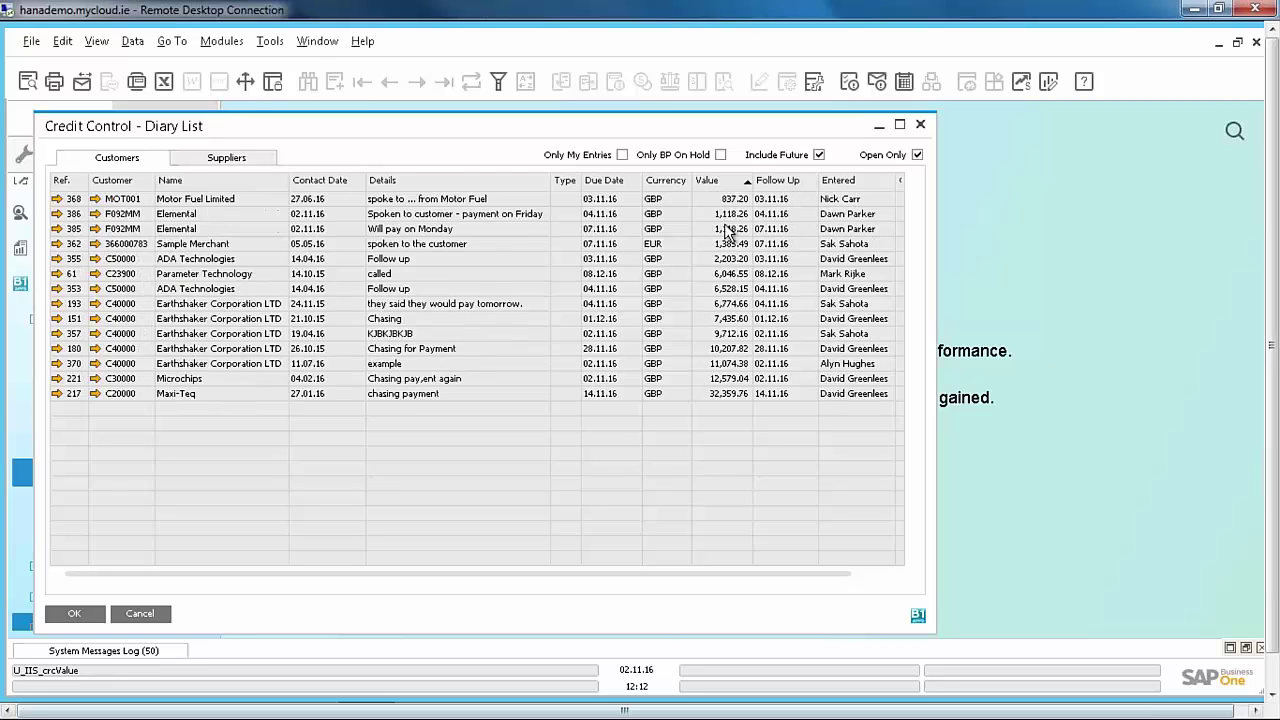
double_click(726, 186)
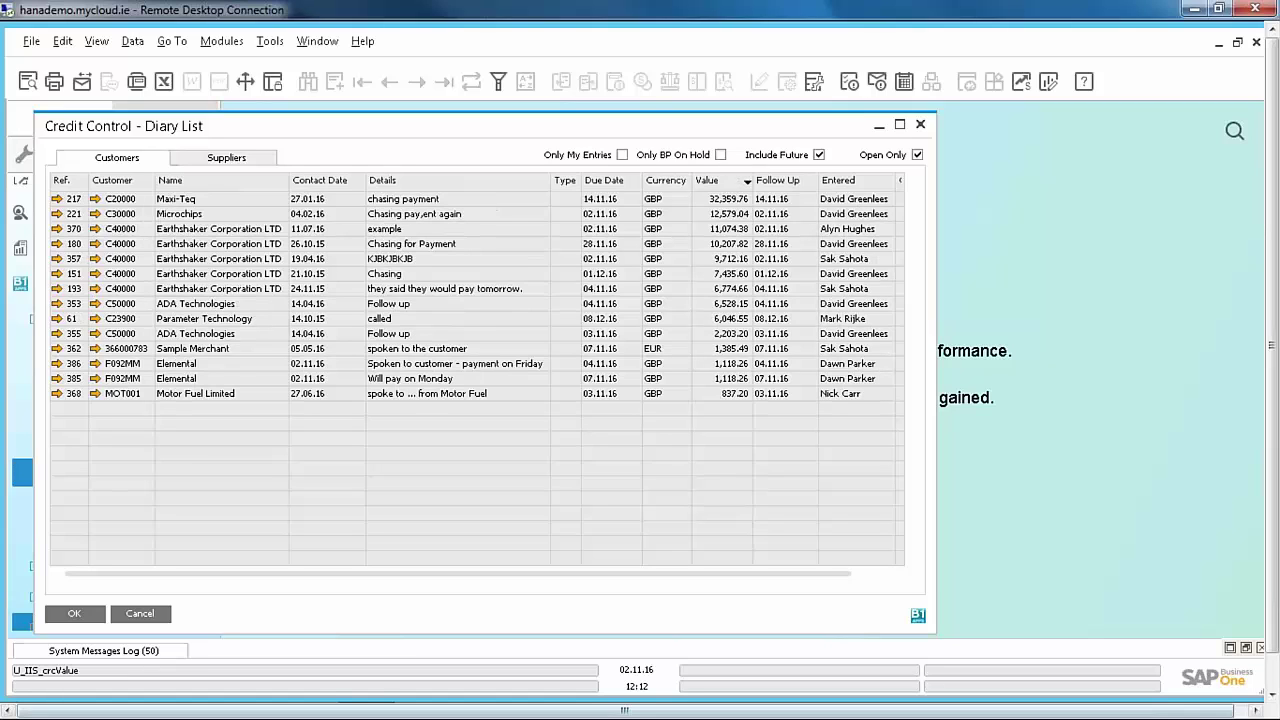
double_click(779, 186)
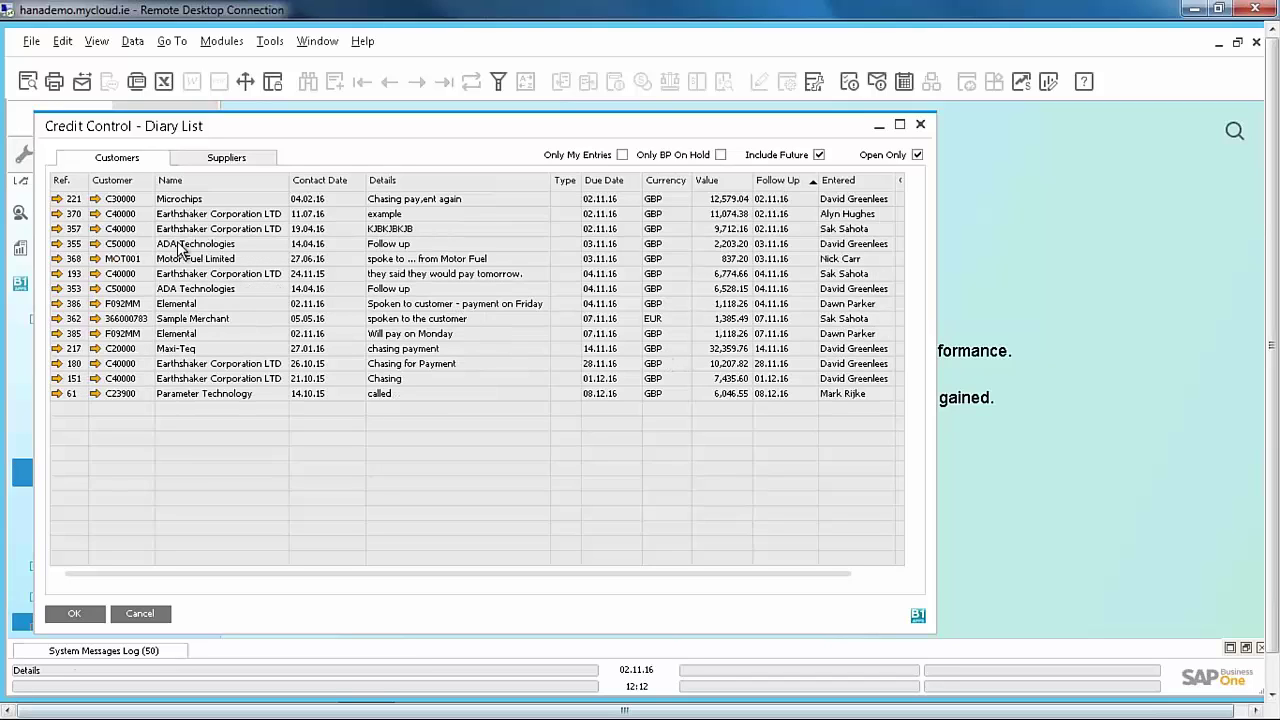
- Review the Microchips diary entry with reference 221, mark it complete, save the update and close it
left_click(58, 201)
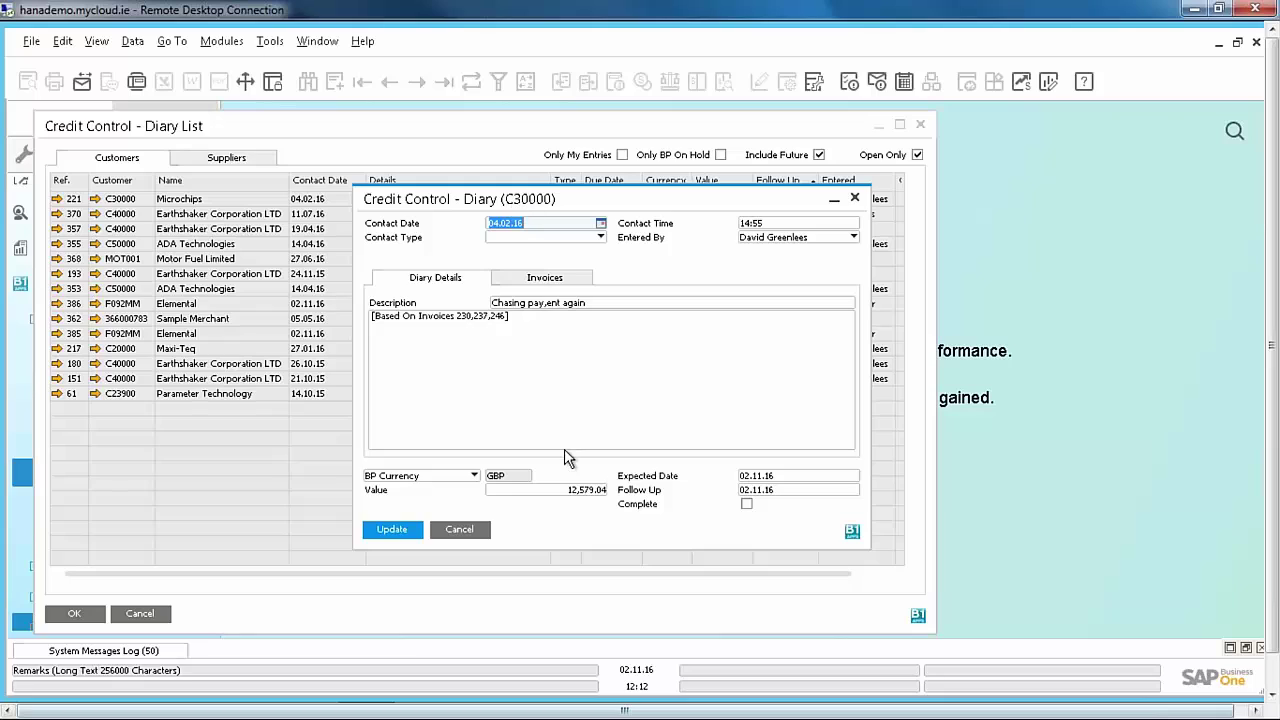
left_click(546, 283)
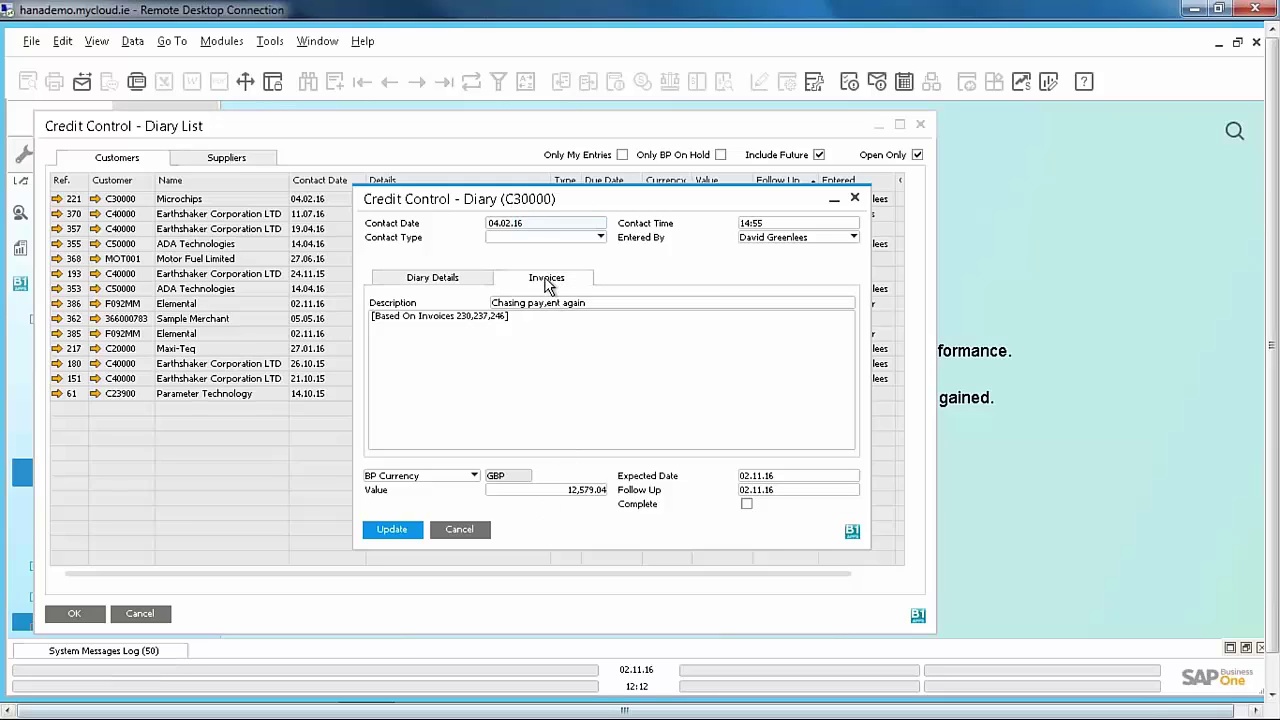
left_click(473, 283)
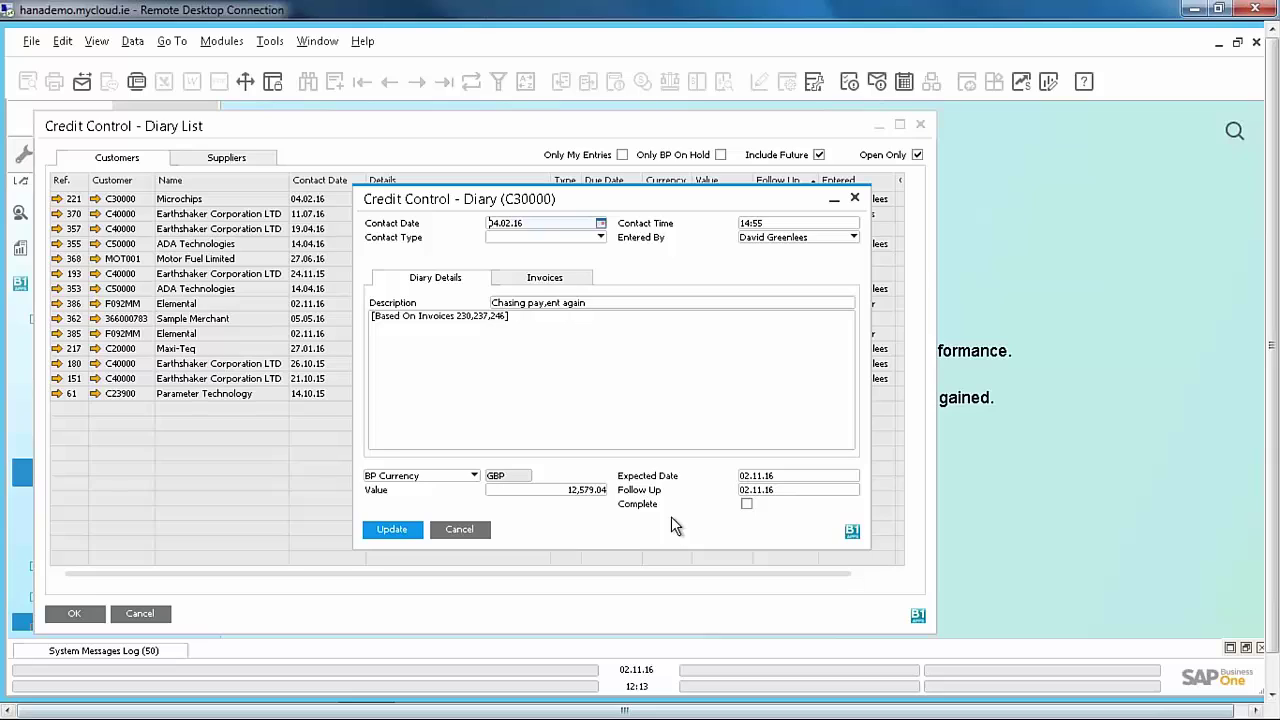
left_click(746, 504)
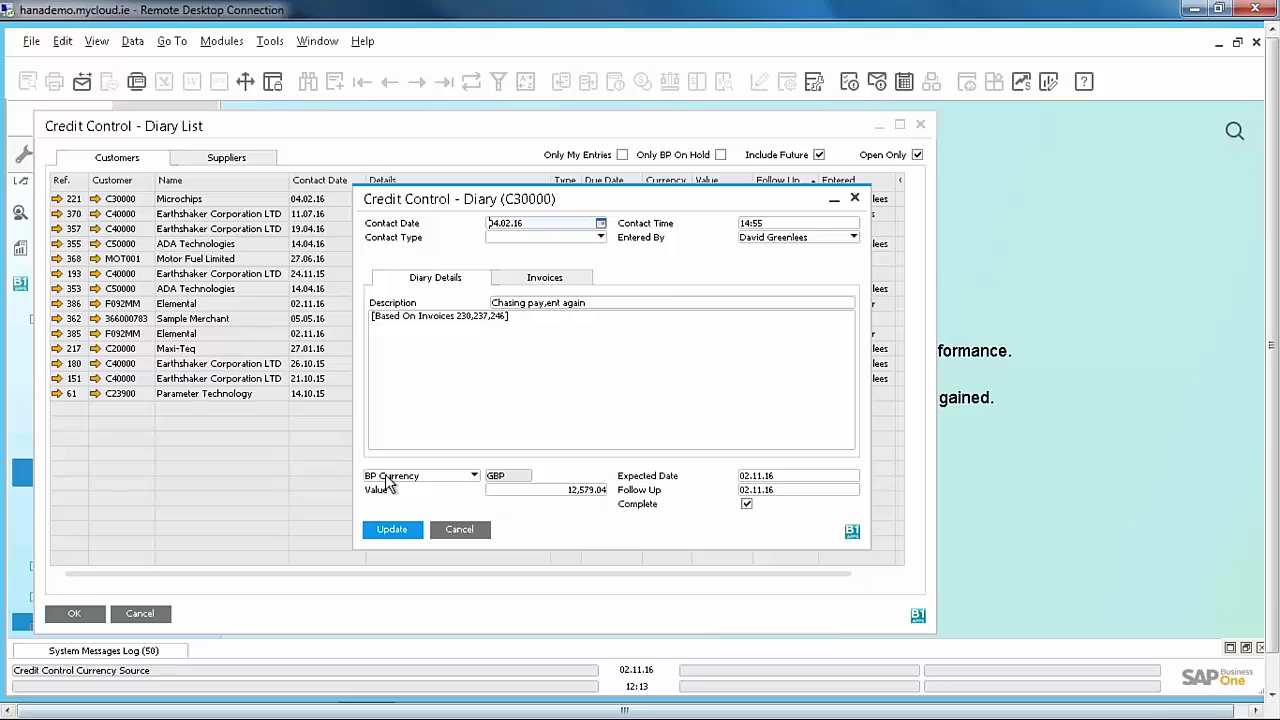
left_click(390, 530)
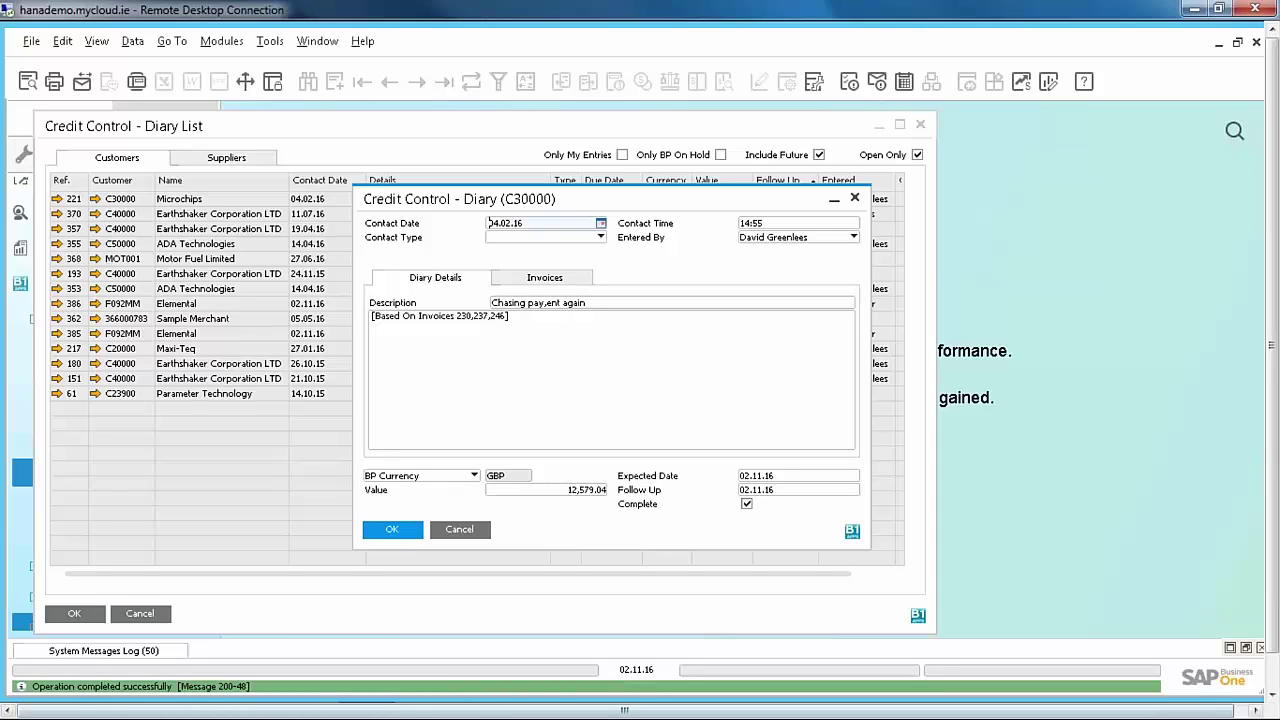
left_click(391, 529)
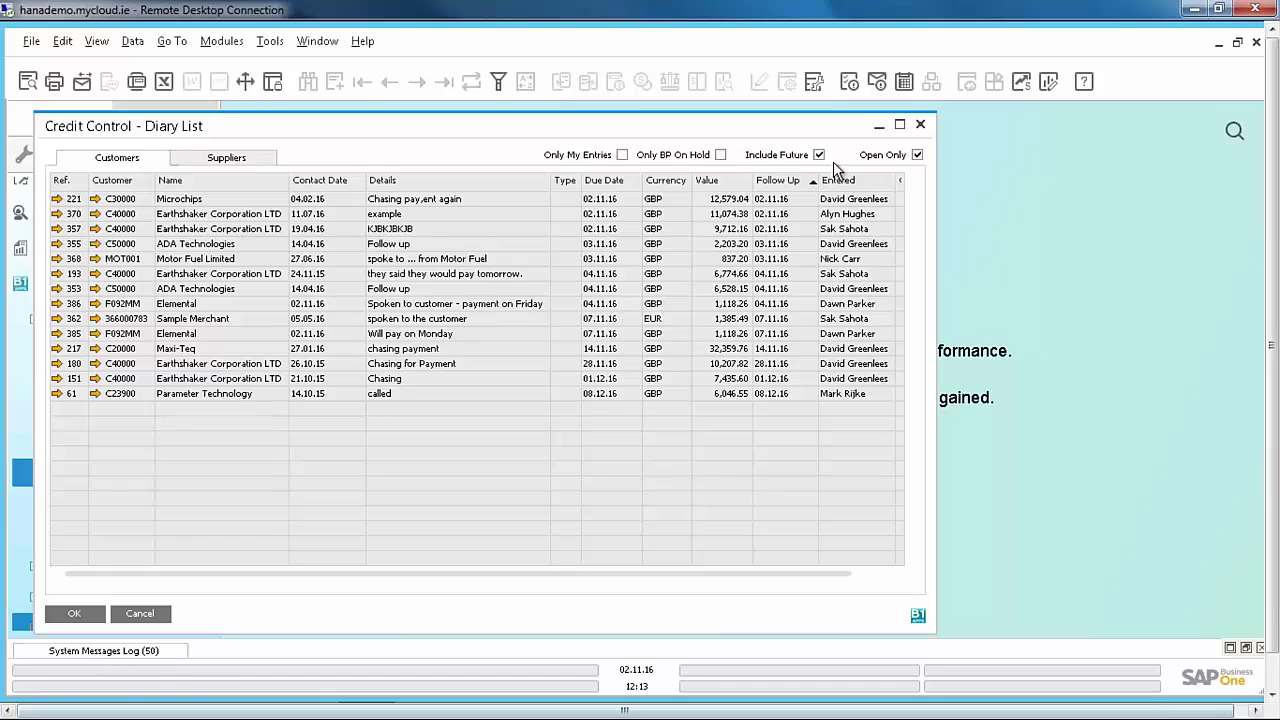
- Include closed entries in the diary list to check their closing details, restore the open-only filter and close the list
left_click(917, 156)
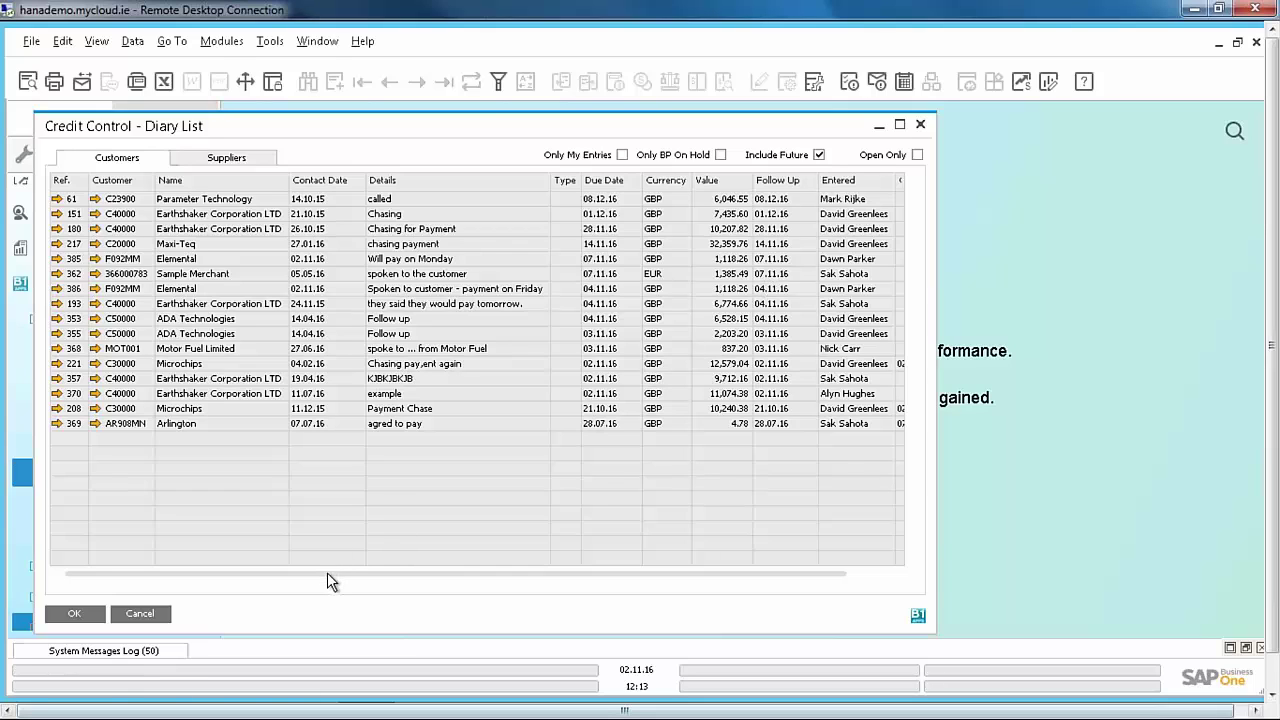
left_click_drag(330, 574, 434, 578)
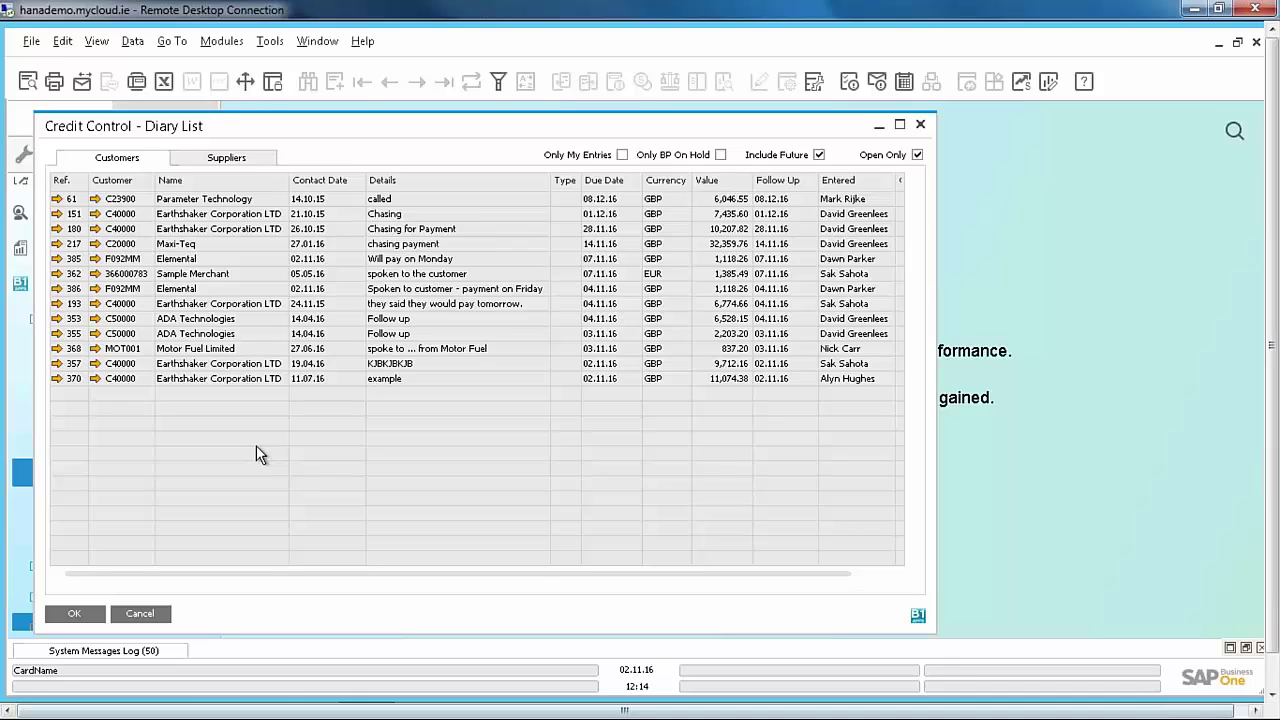
left_click(142, 614)
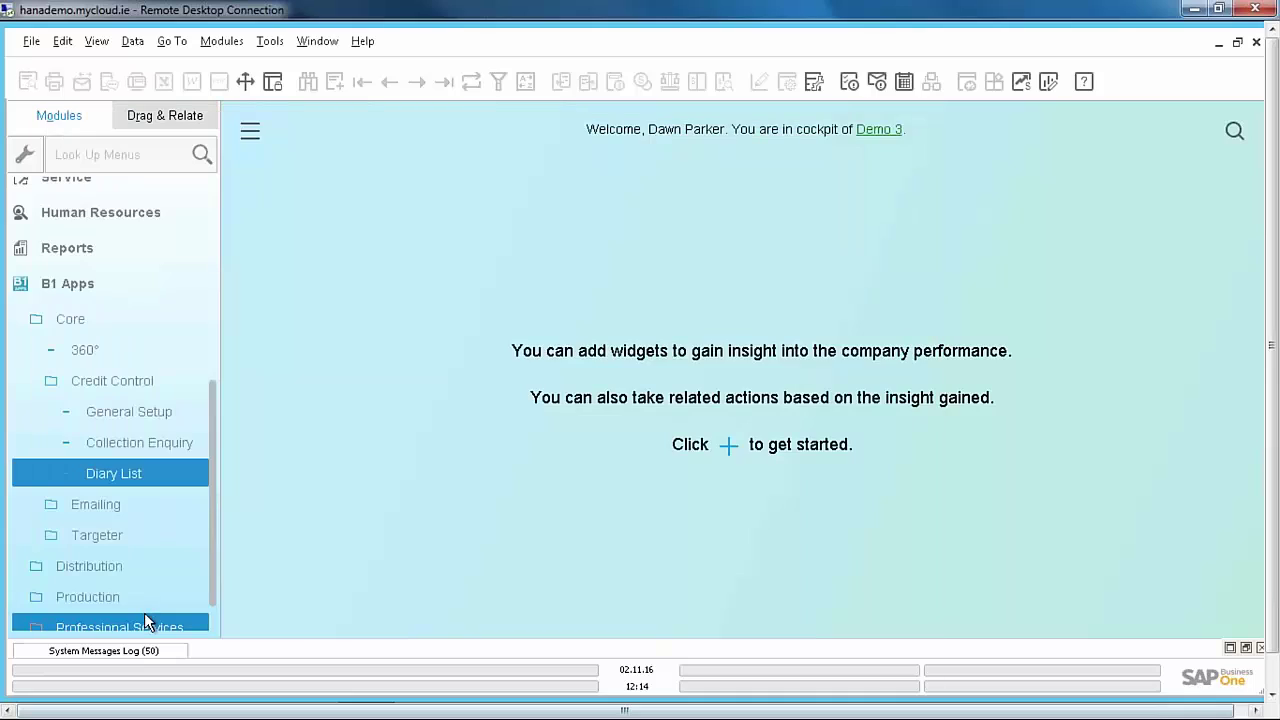
- Open the 360° view, search business partners by the name "micro" and load the customer Microchips
left_click(94, 356)
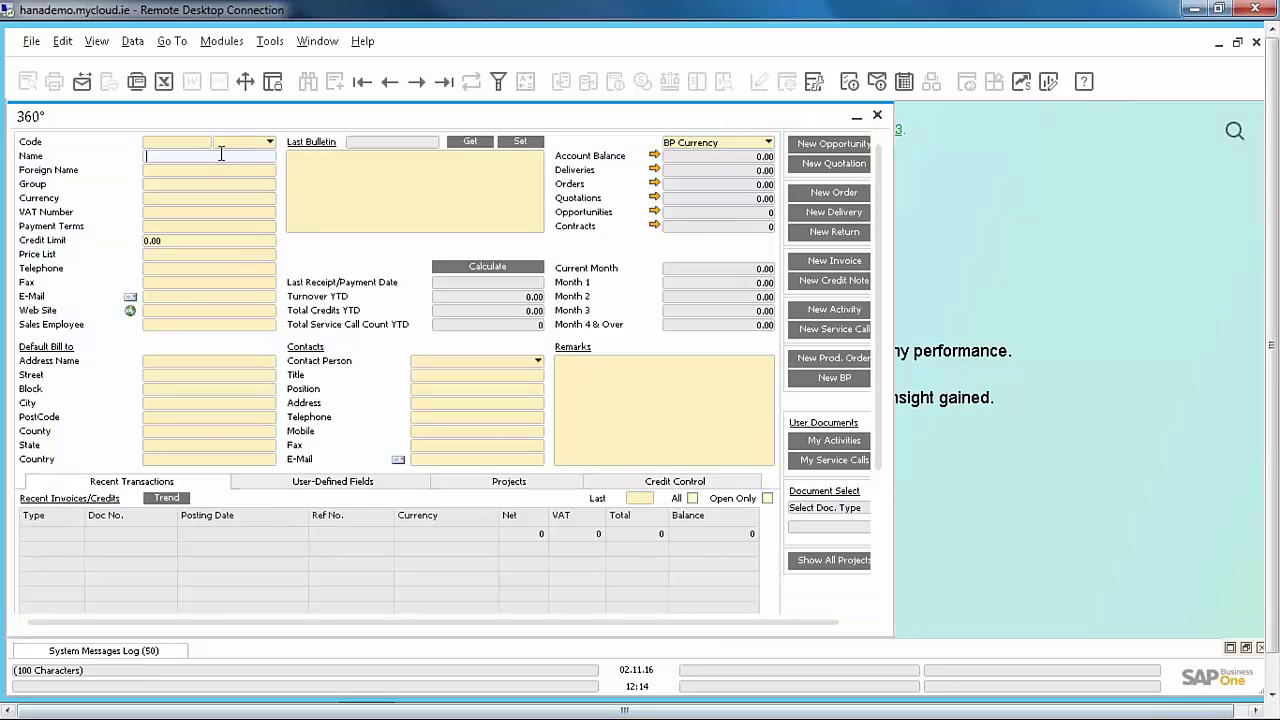
type("micro")
key("Tab")
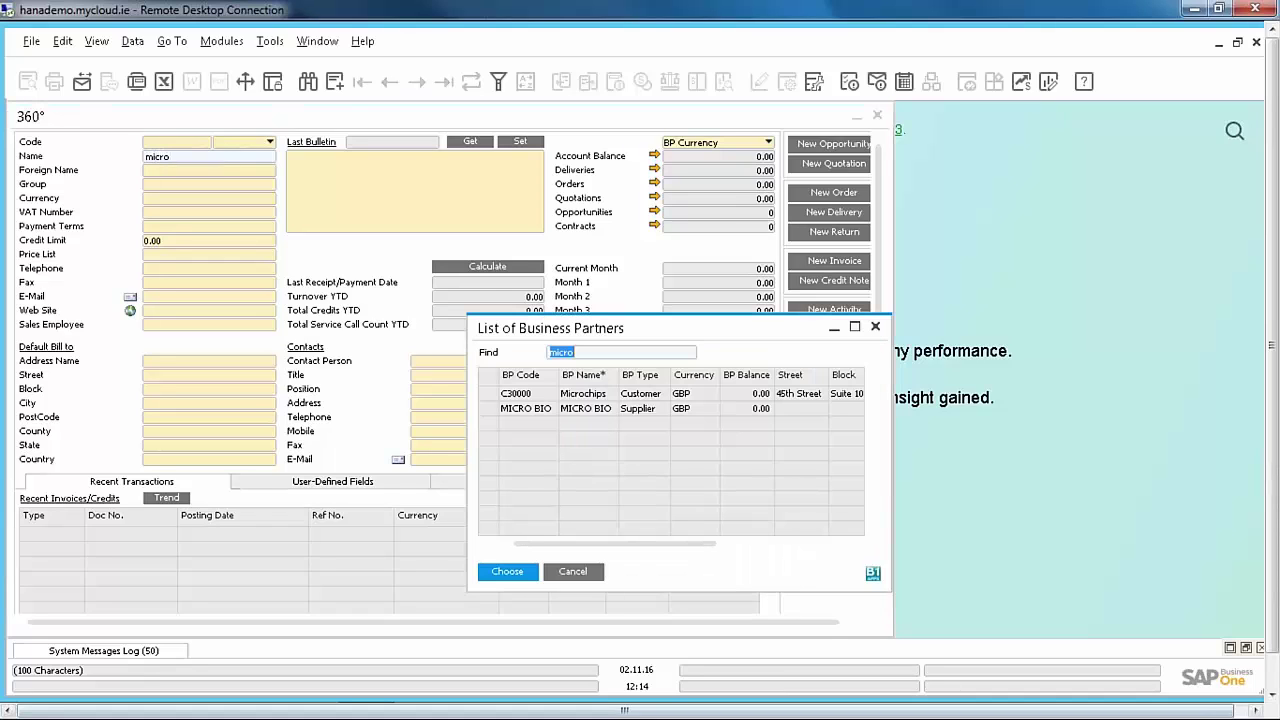
left_click(551, 397)
left_click(503, 572)
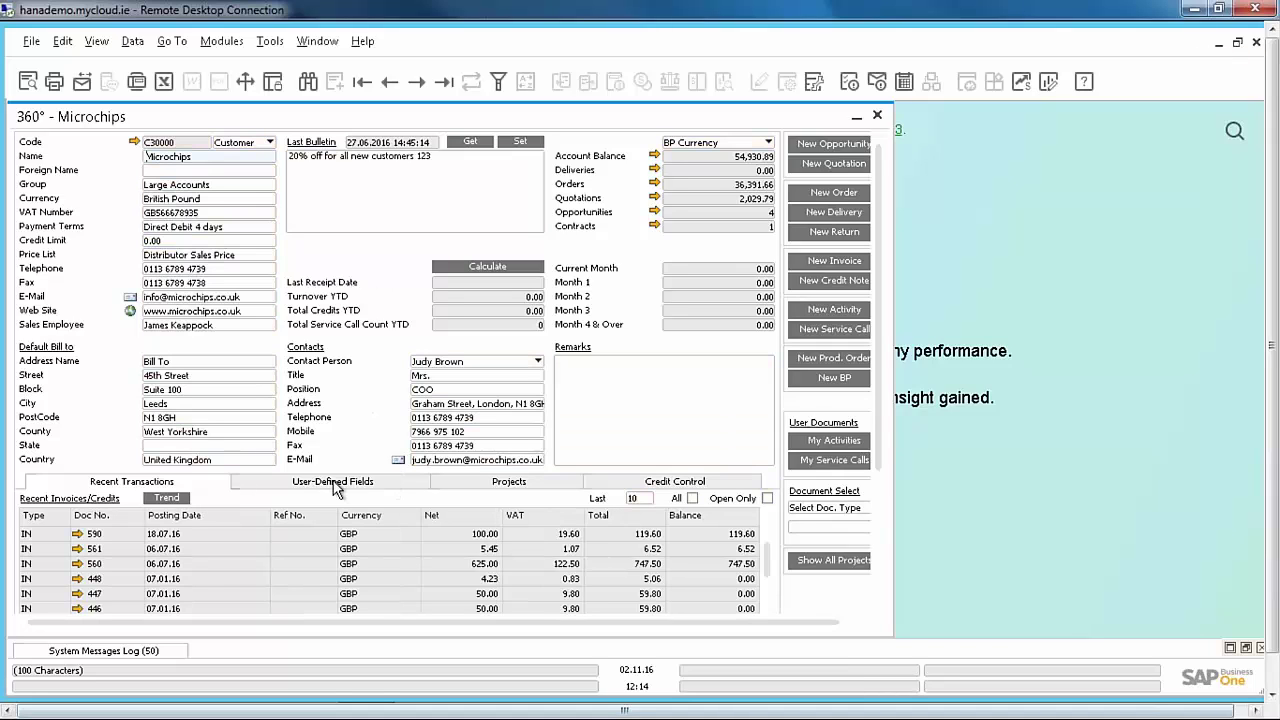
- Show Microchips' credit control diary including closed entries, view the details of entry 221 and close it
left_click(664, 484)
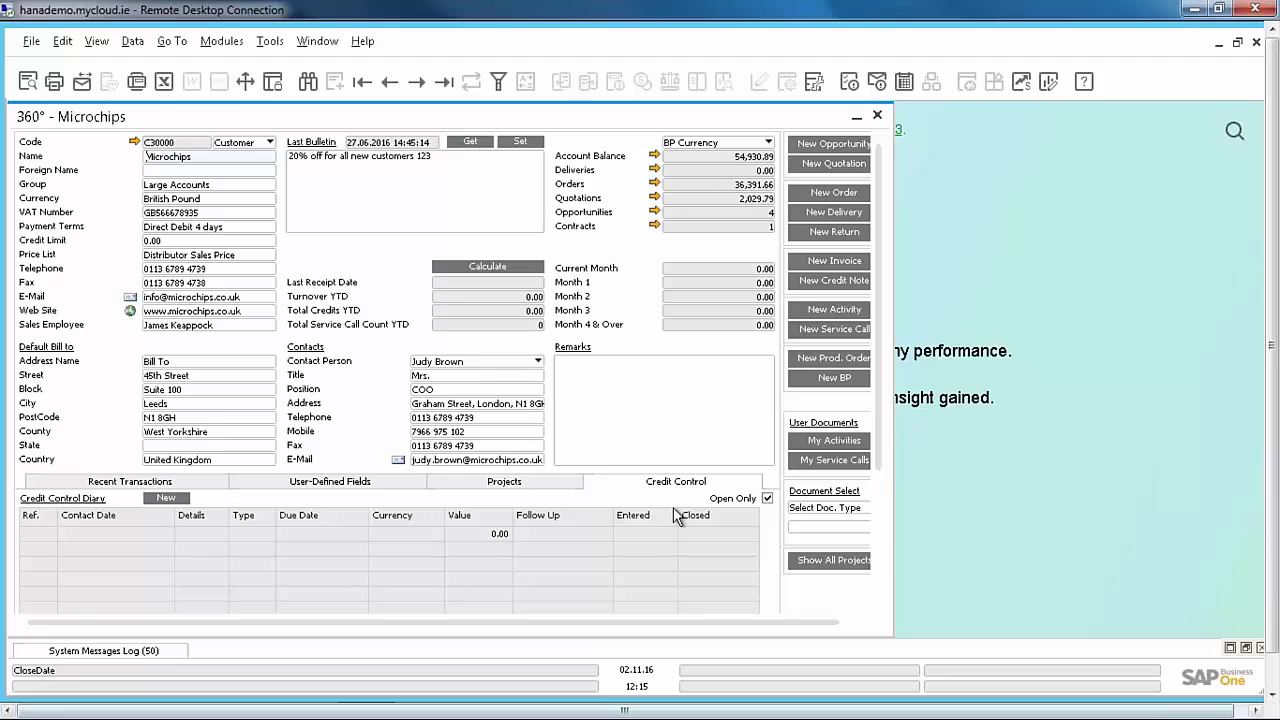
left_click(767, 499)
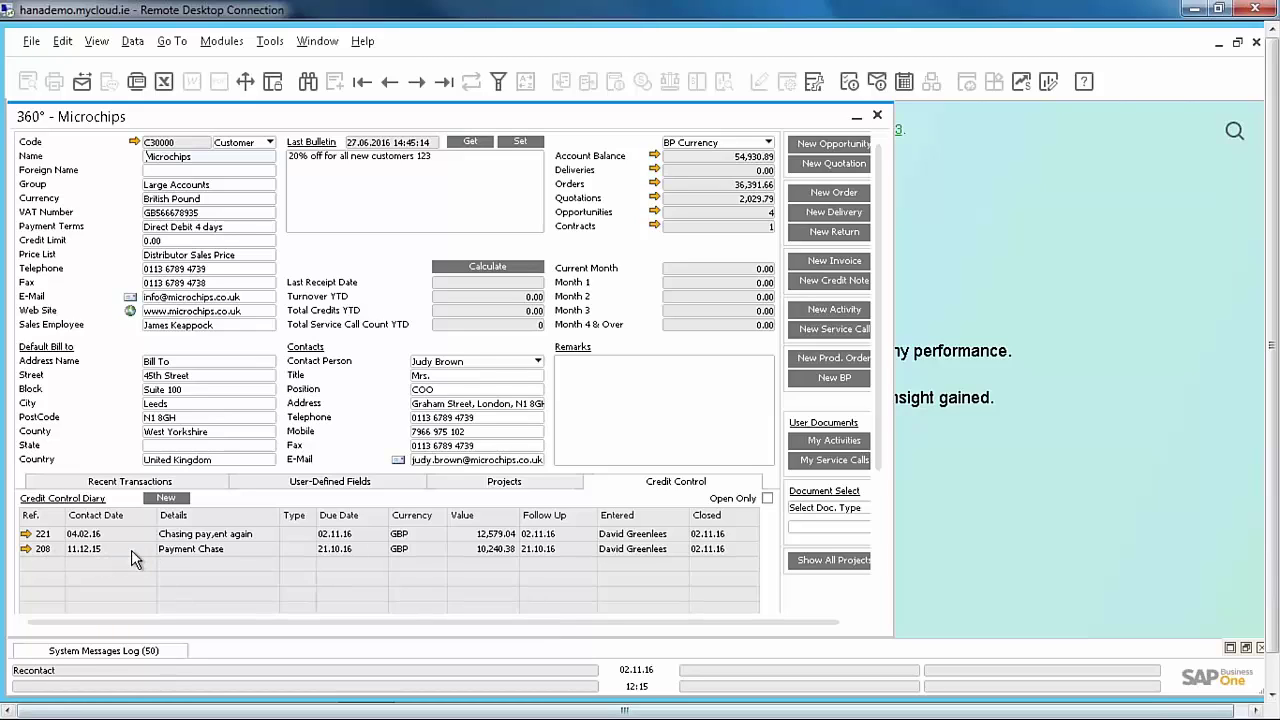
left_click(28, 535)
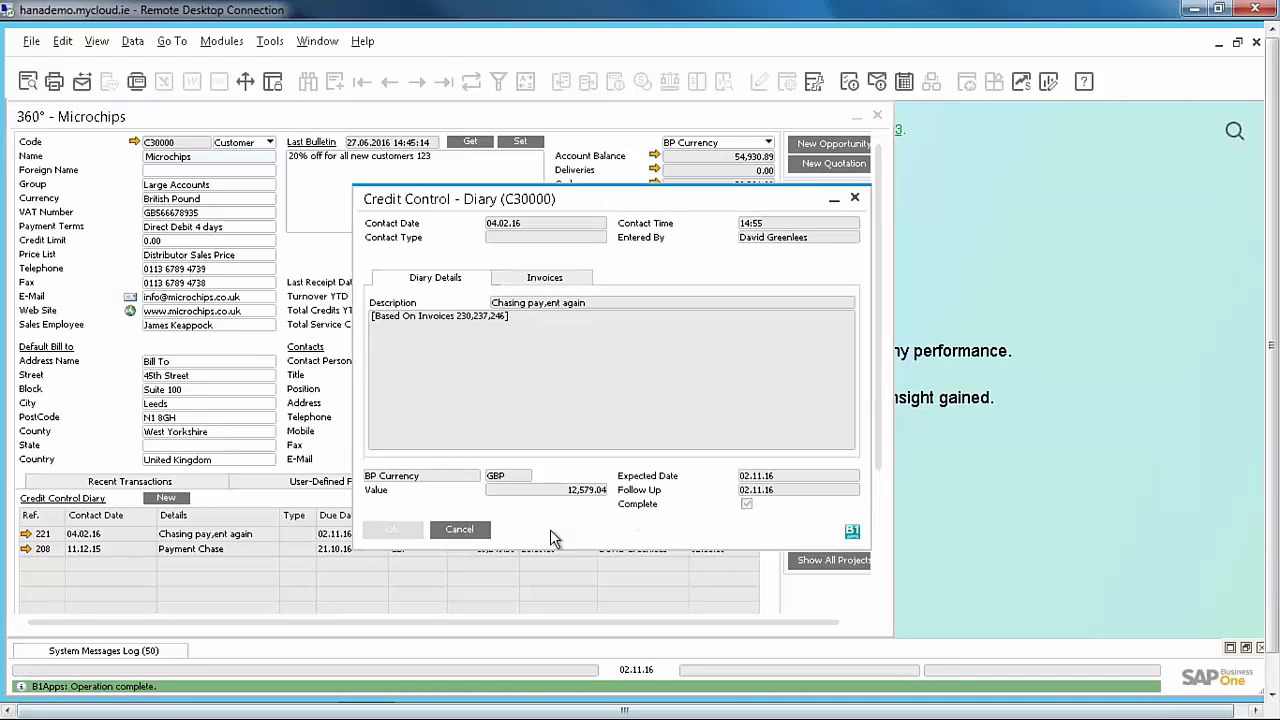
left_click(472, 526)
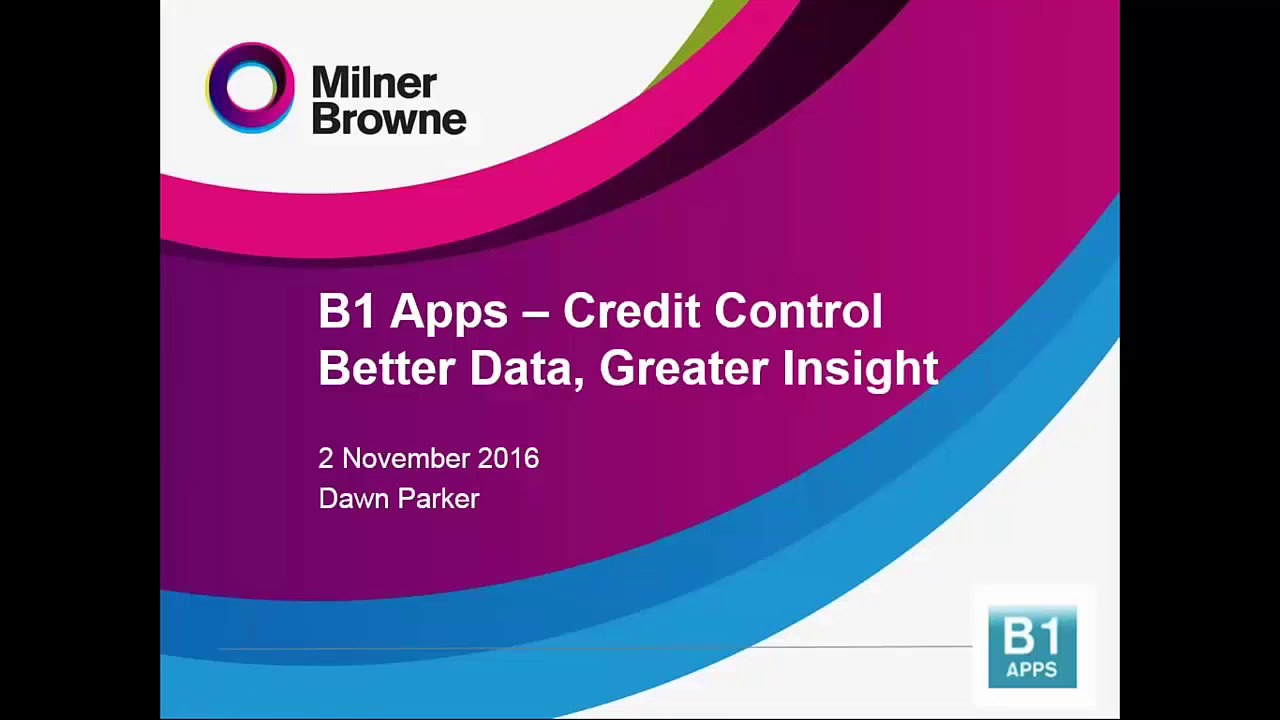
key("Right")
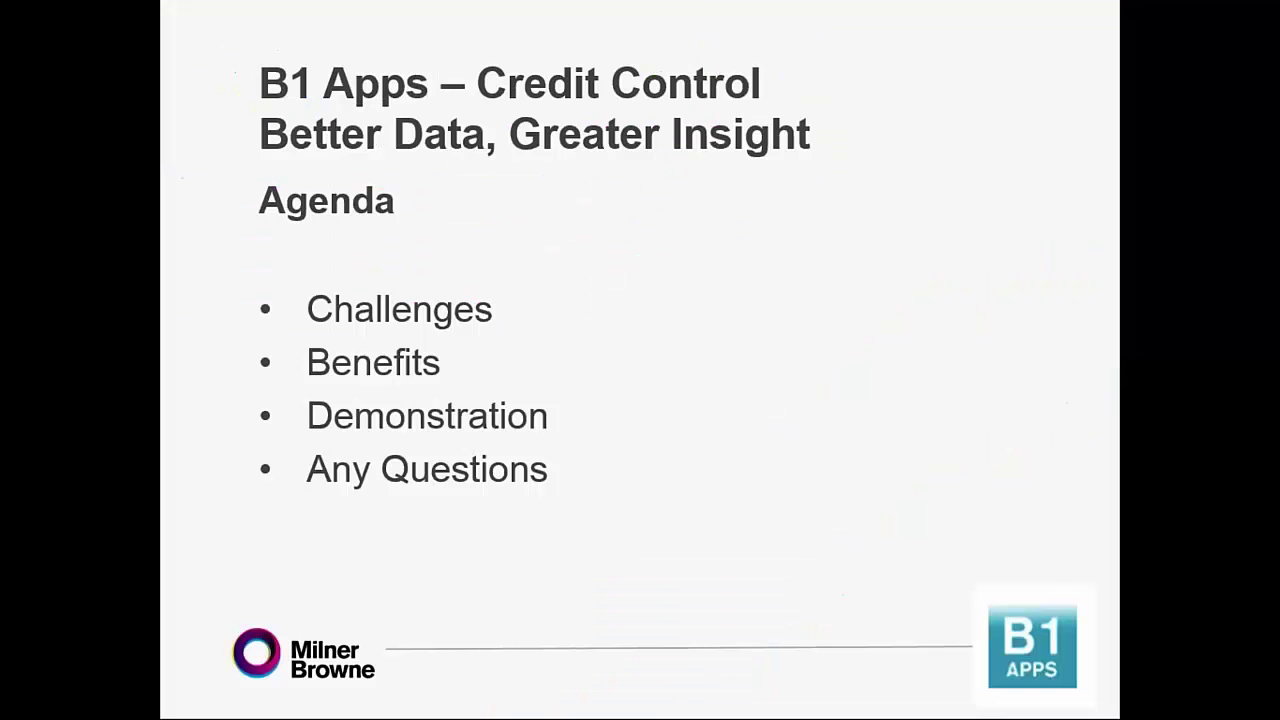
key("Right")
key("Right")
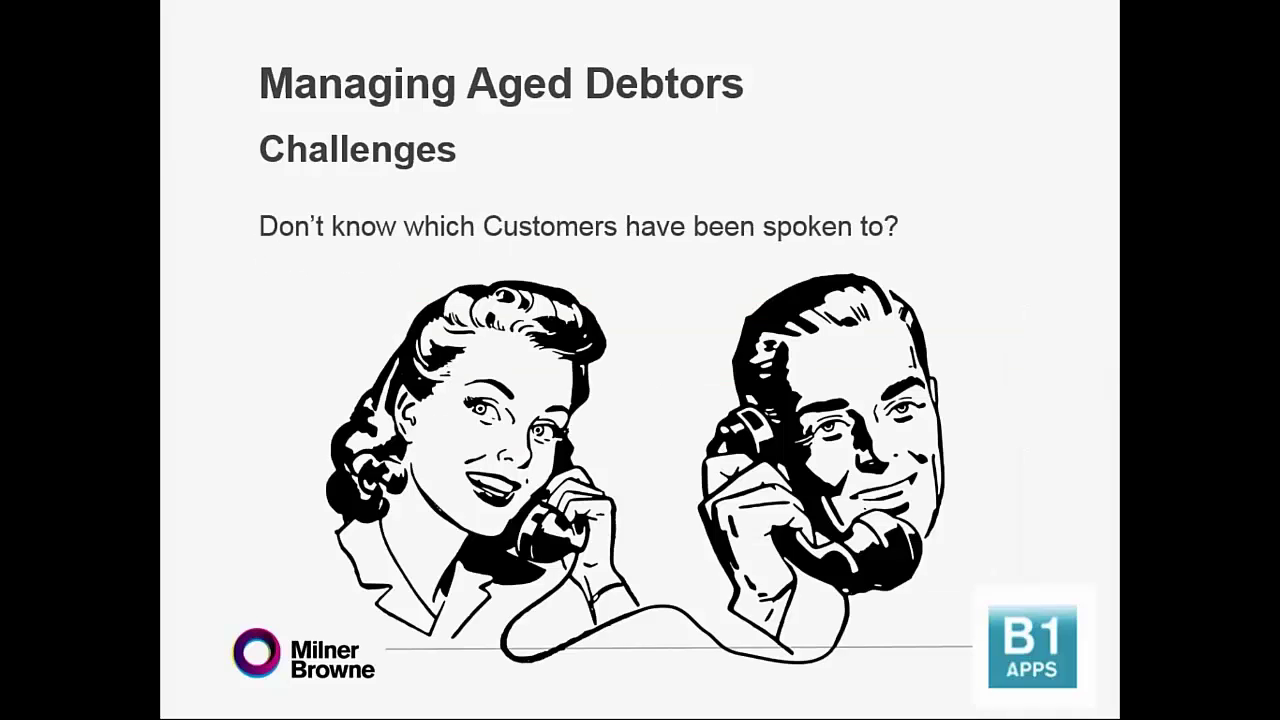
key("Right")
key("Right")
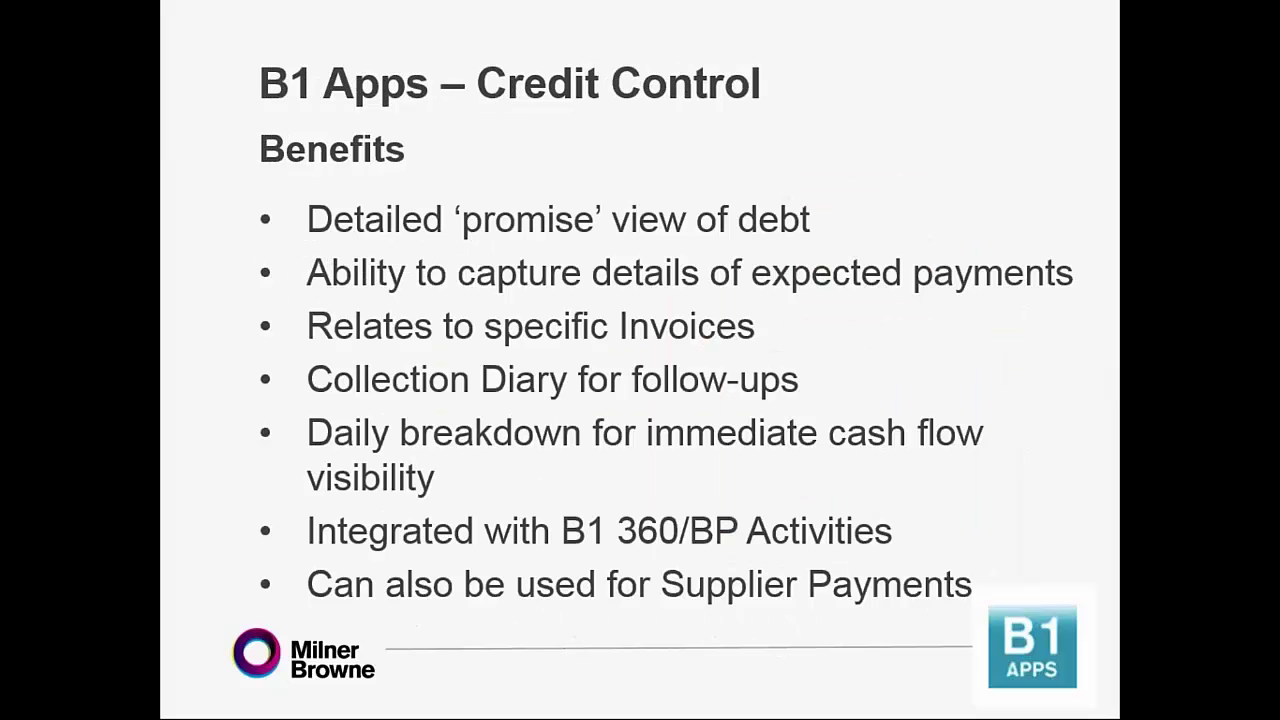
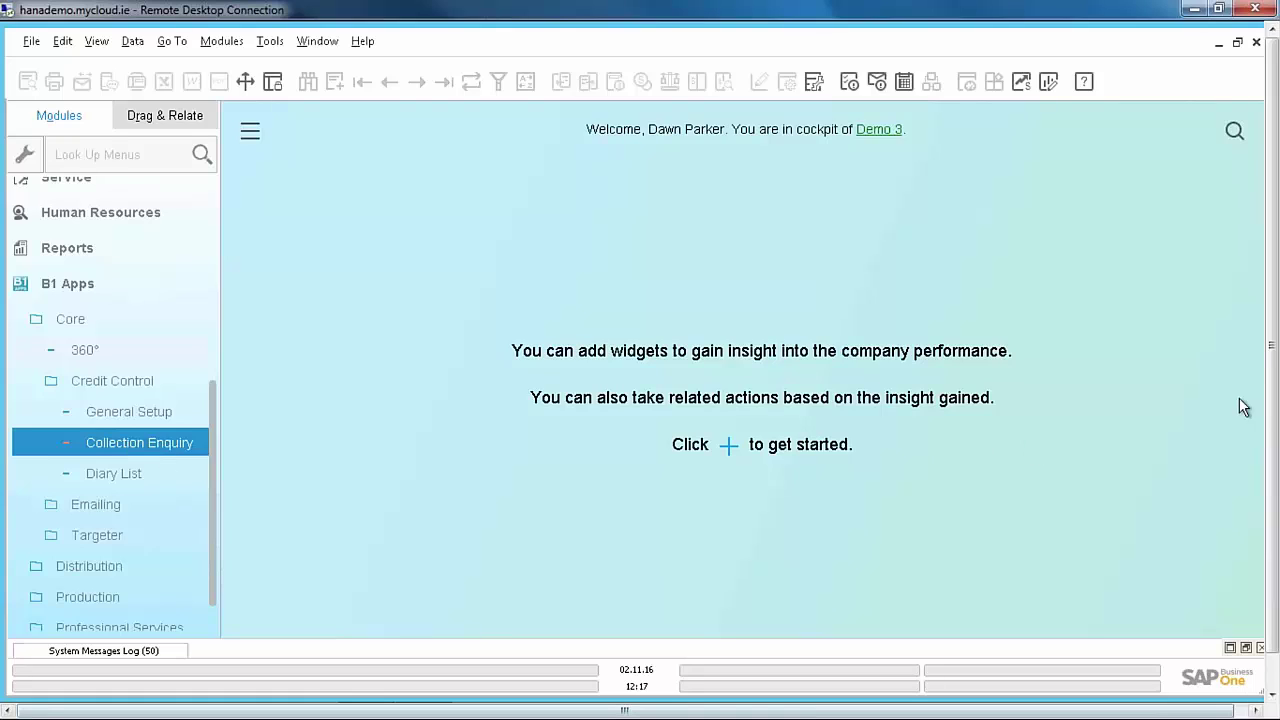
- Bring up the hidden B1Apps error window, dismiss the error messages and close the blank Collection Enquiry
left_click(1276, 400)
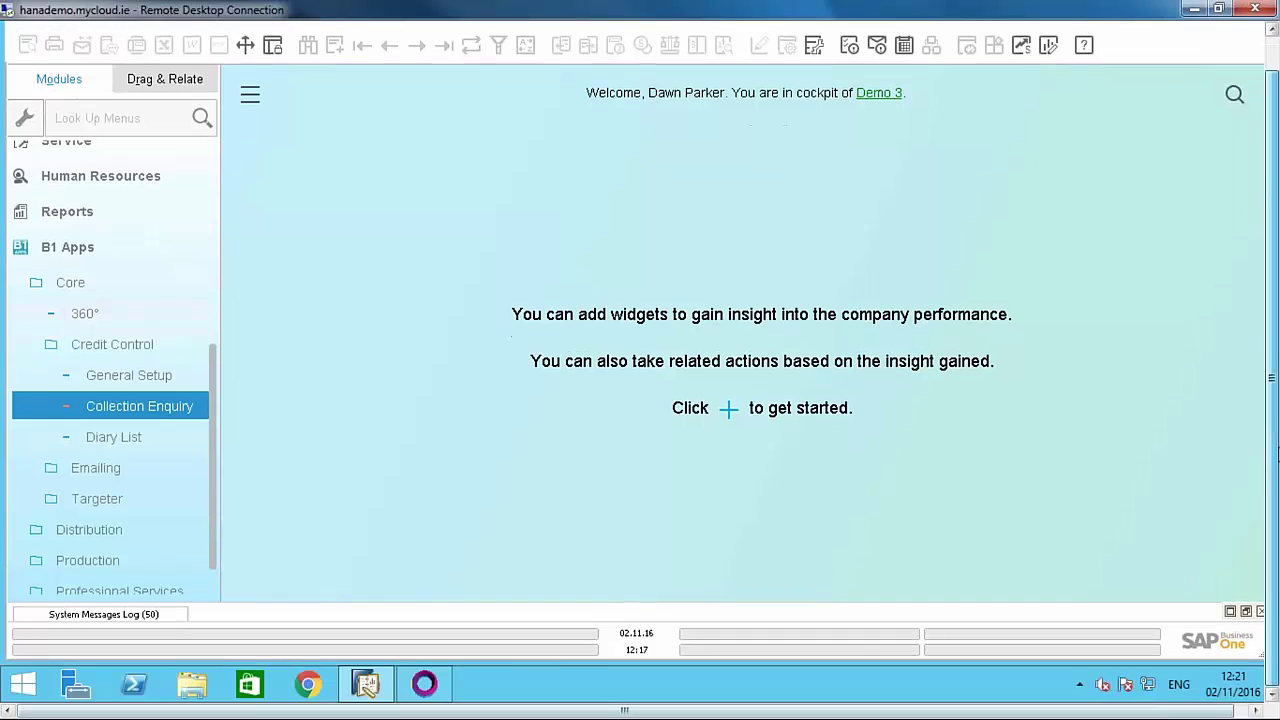
left_click(422, 688)
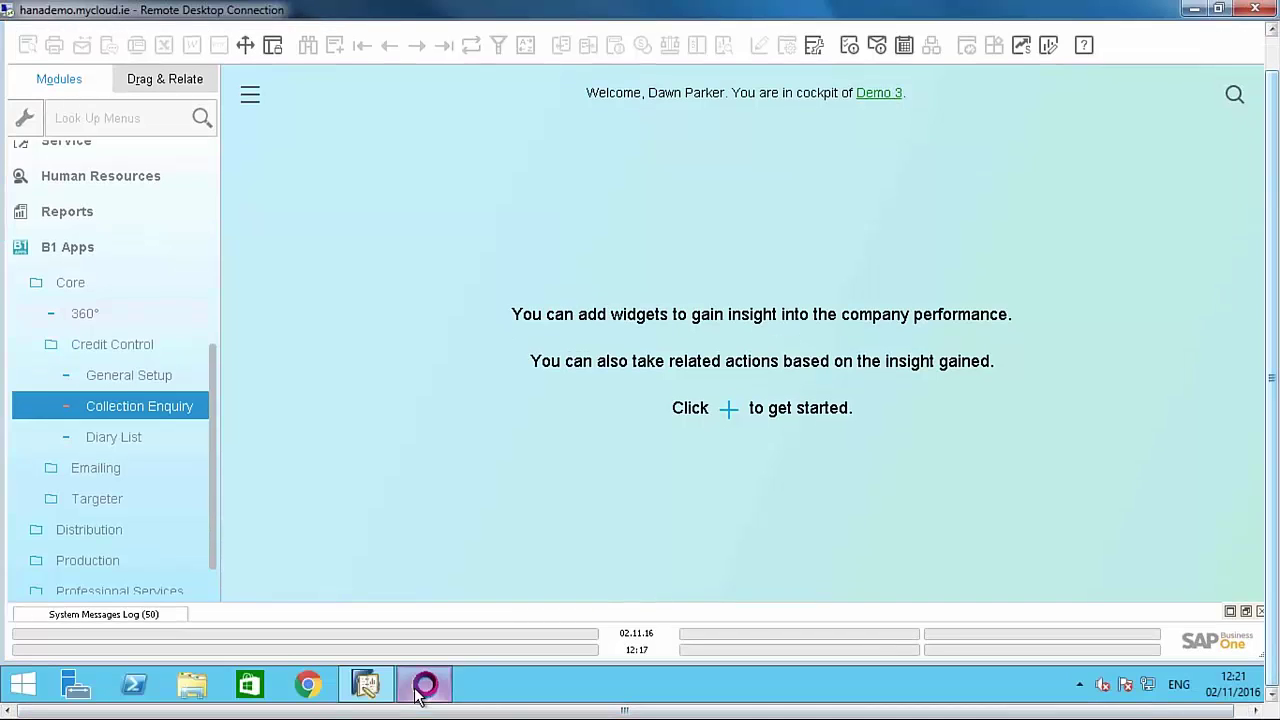
left_click(807, 447)
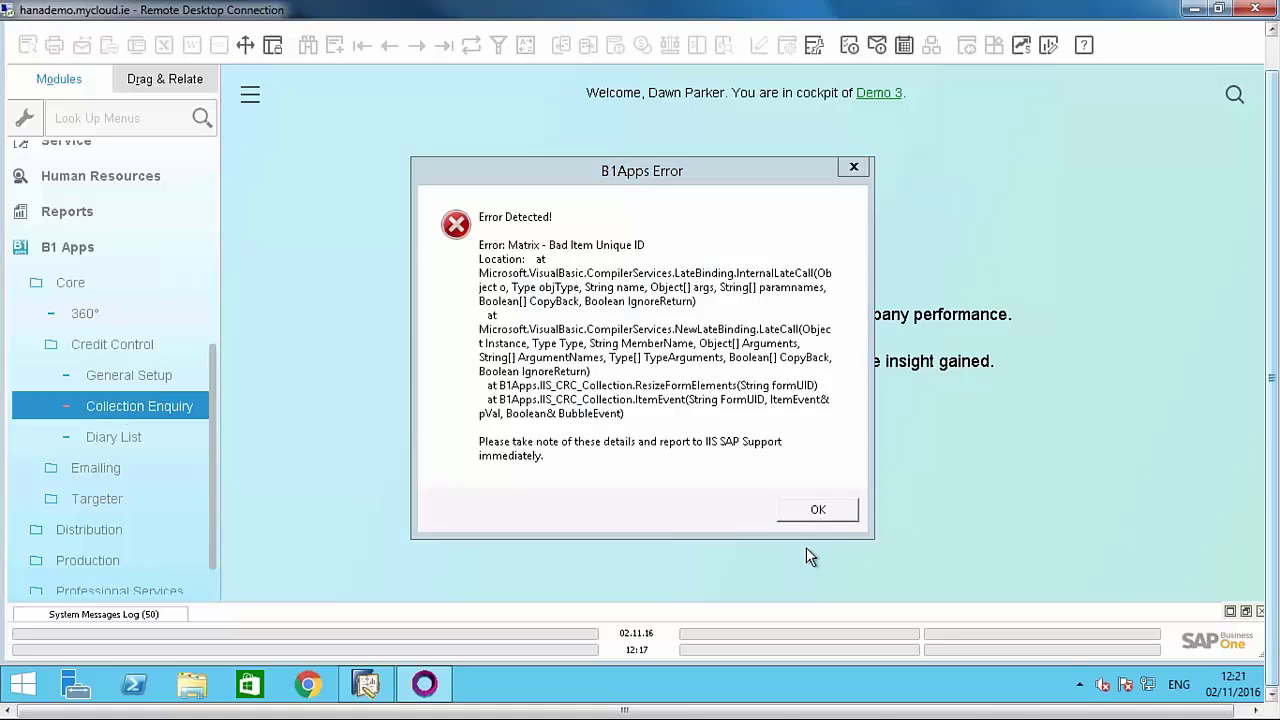
left_click(830, 510)
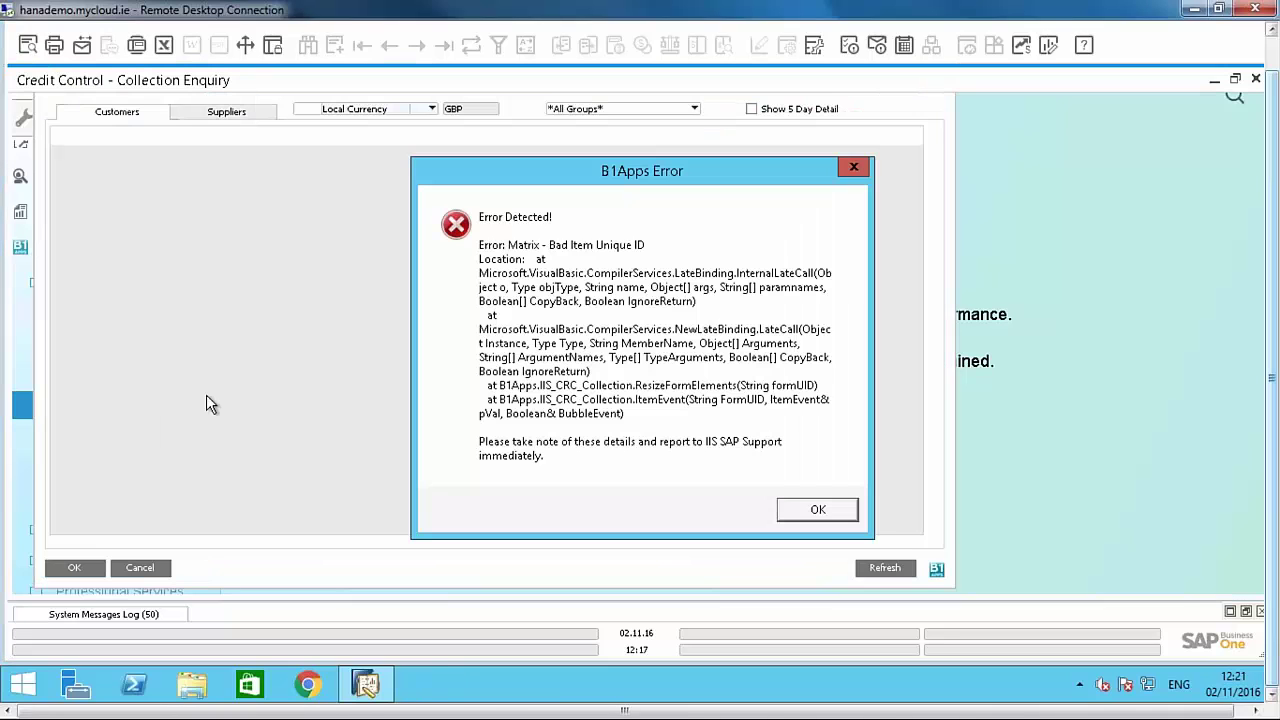
left_click(818, 510)
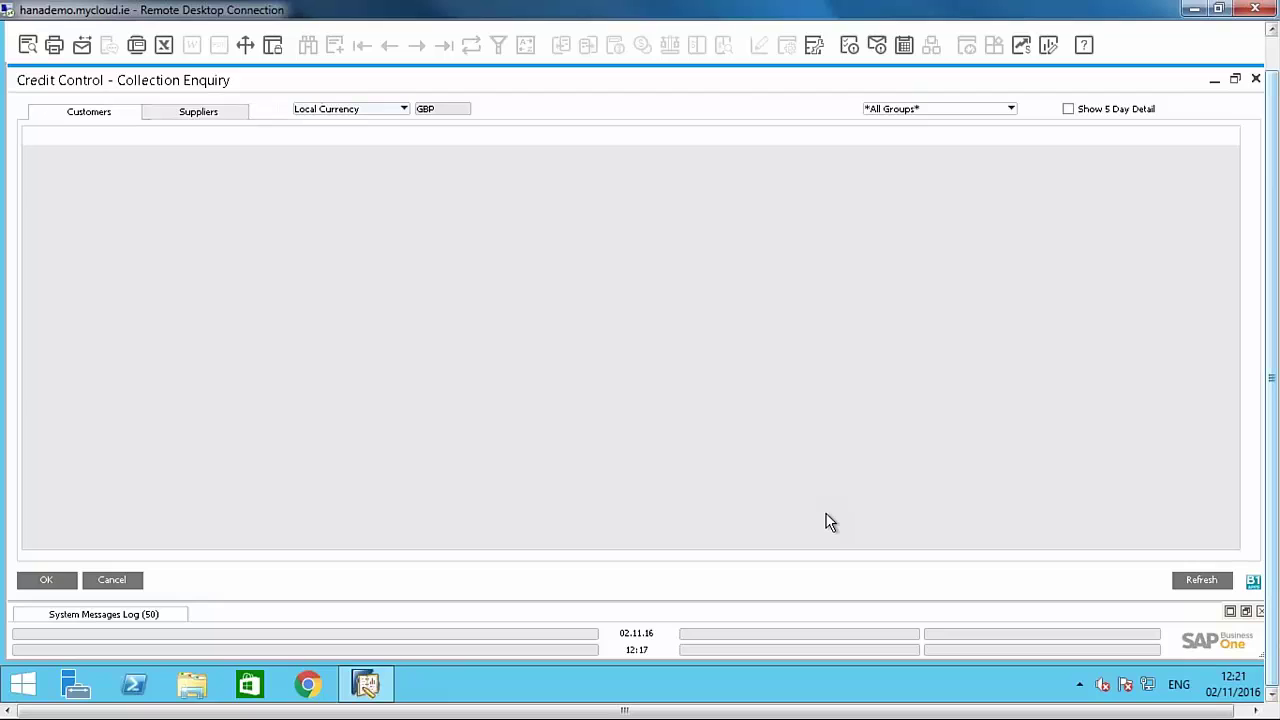
left_click(112, 581)
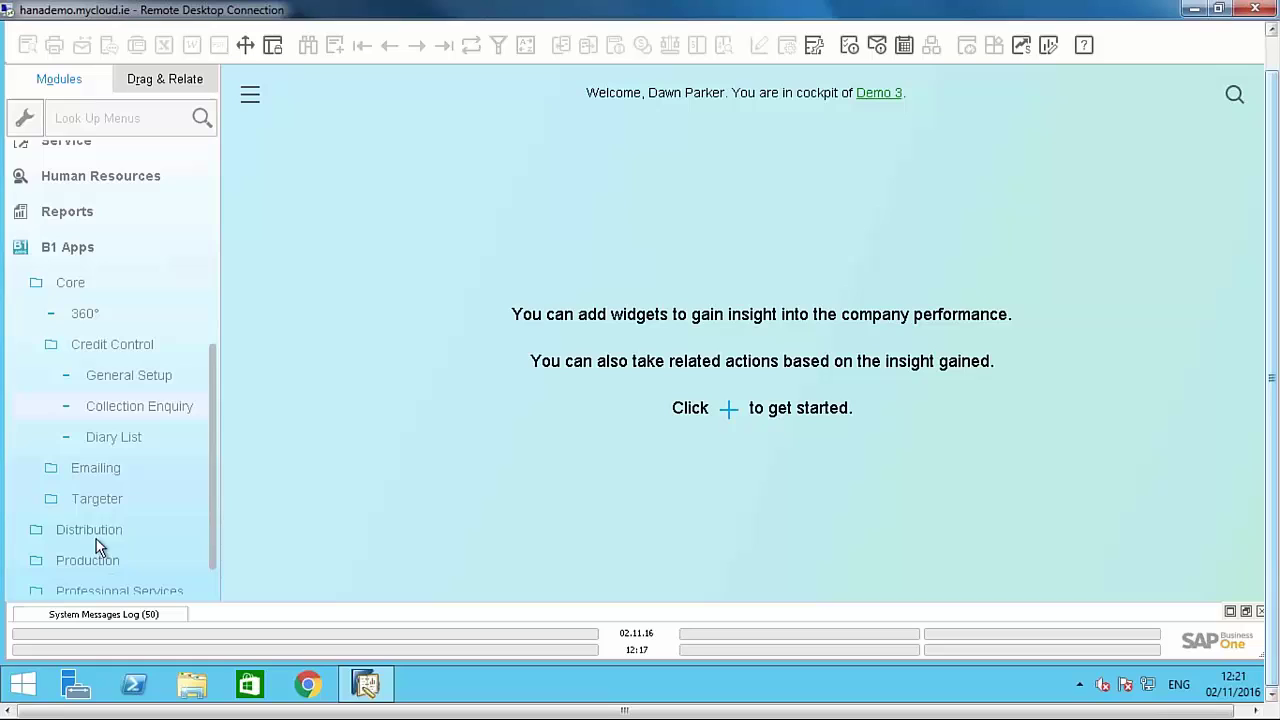
- Reopen the Collection Enquiry and sort the customers by GBP balance, highest first
left_click(130, 410)
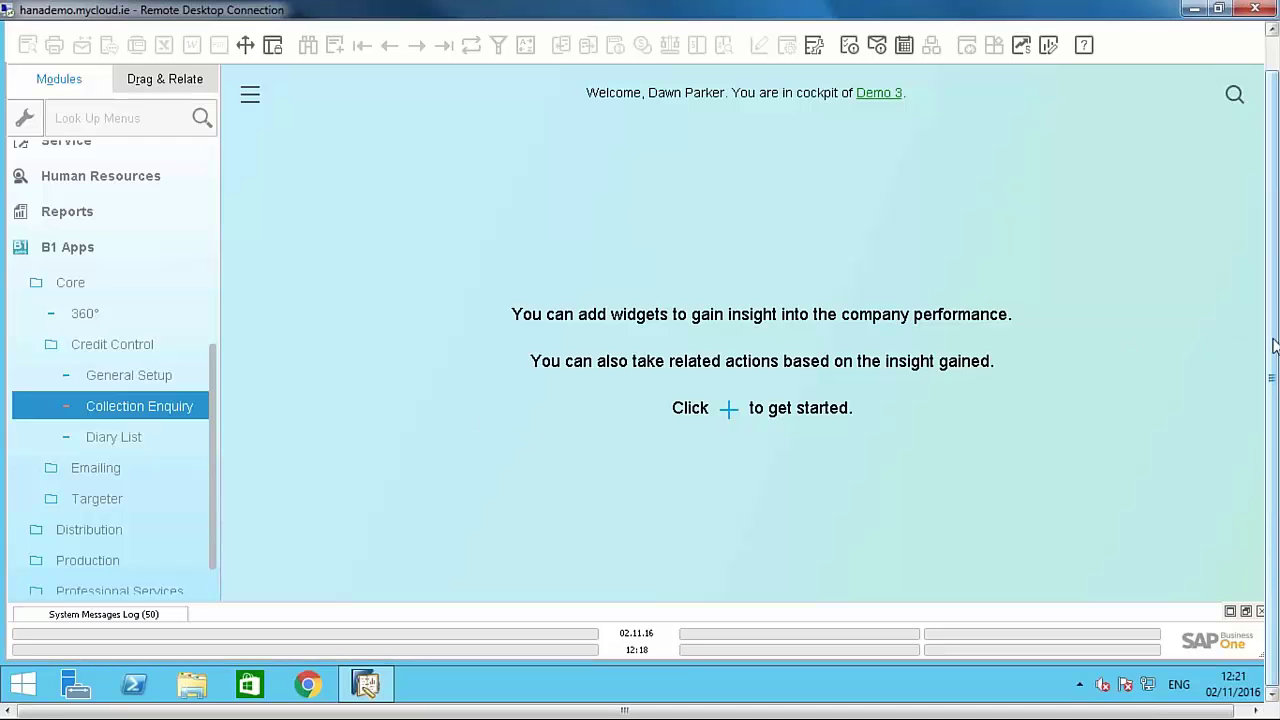
mouse_move(1275, 347)
left_mouse_down()
mouse_move(1275, 315)
mouse_move(1275, 343)
left_mouse_up()
left_click(140, 407)
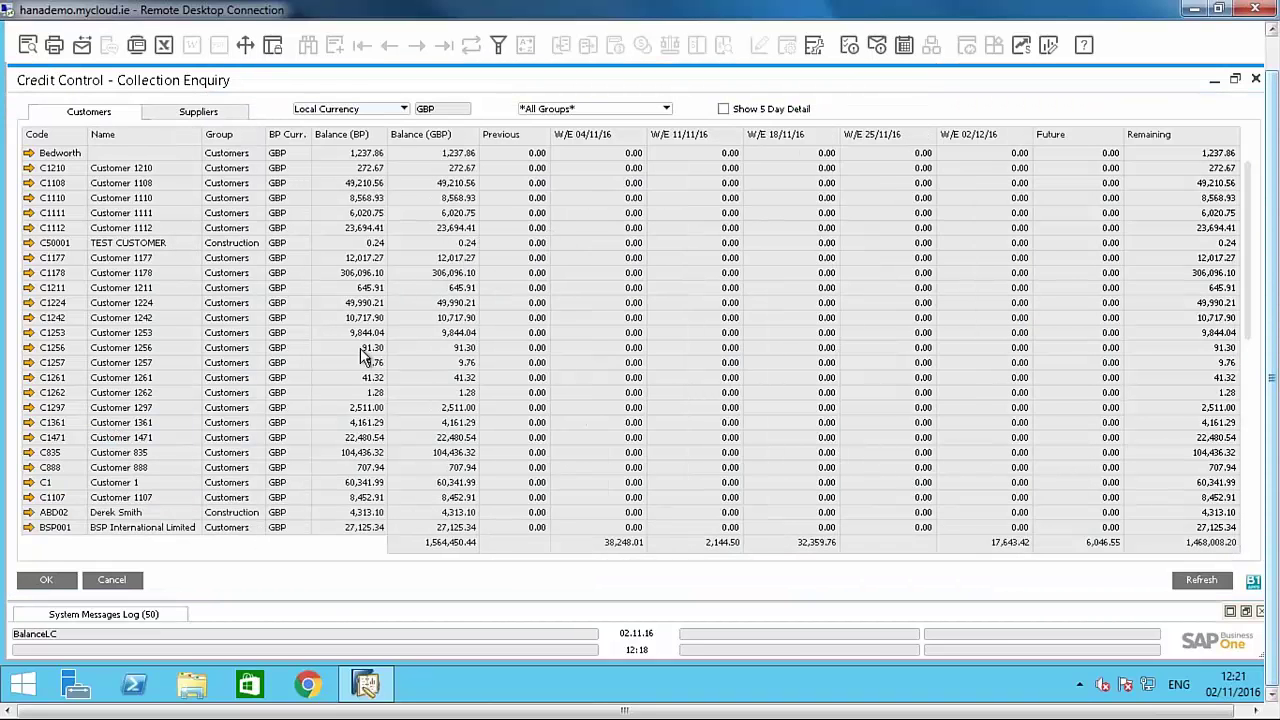
double_click(447, 140)
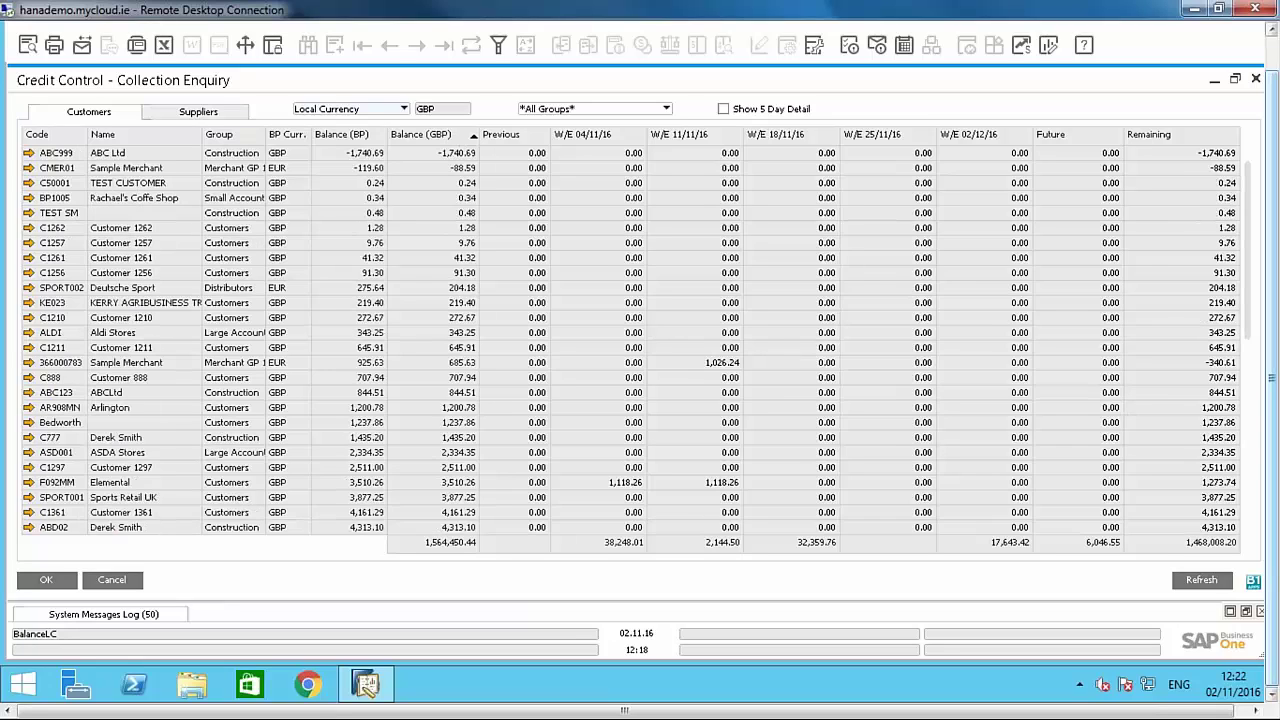
double_click(447, 134)
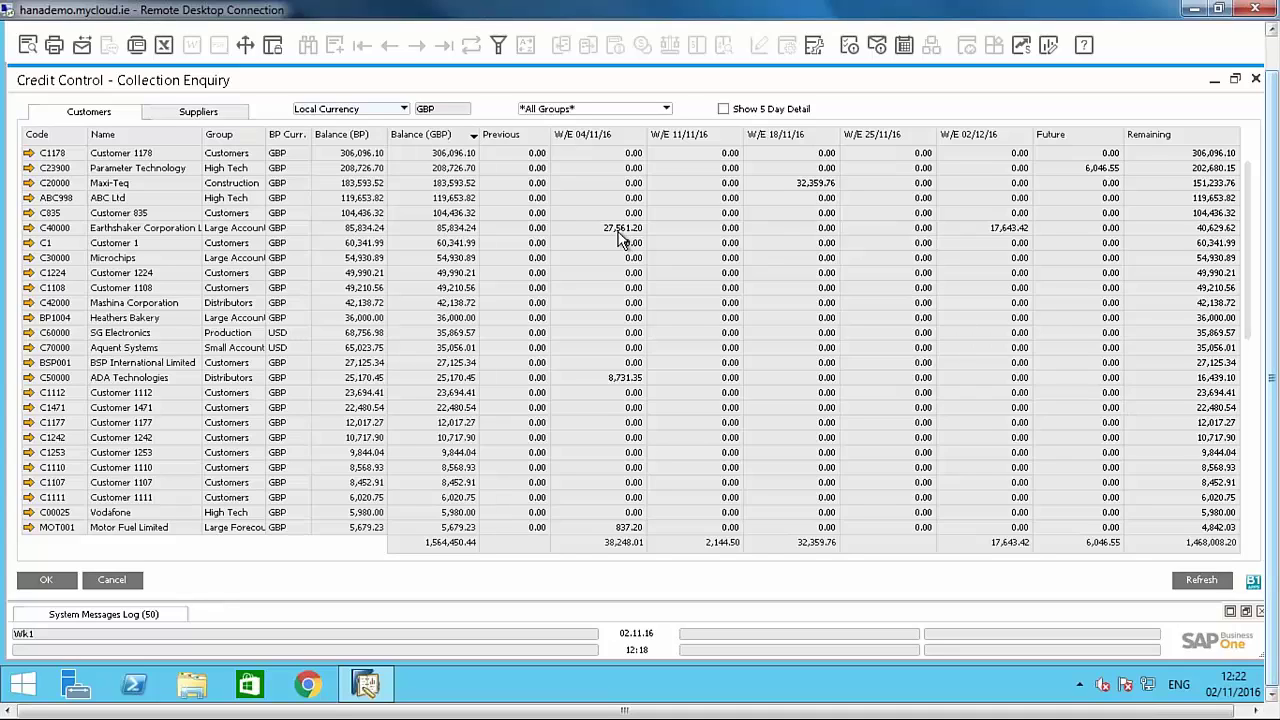
- View Earthshaker Corporation's diary entries from the enquiry, open entry 370 and show its invoices
left_click(62, 230)
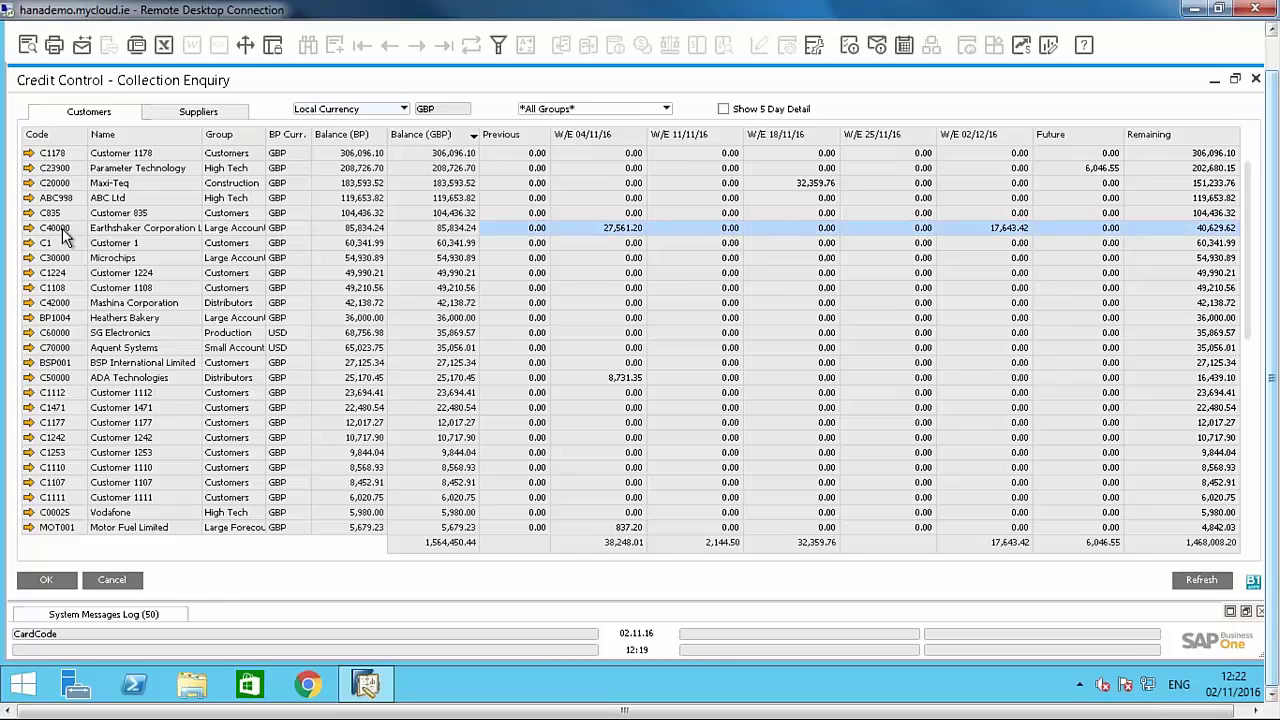
right_click(62, 232)
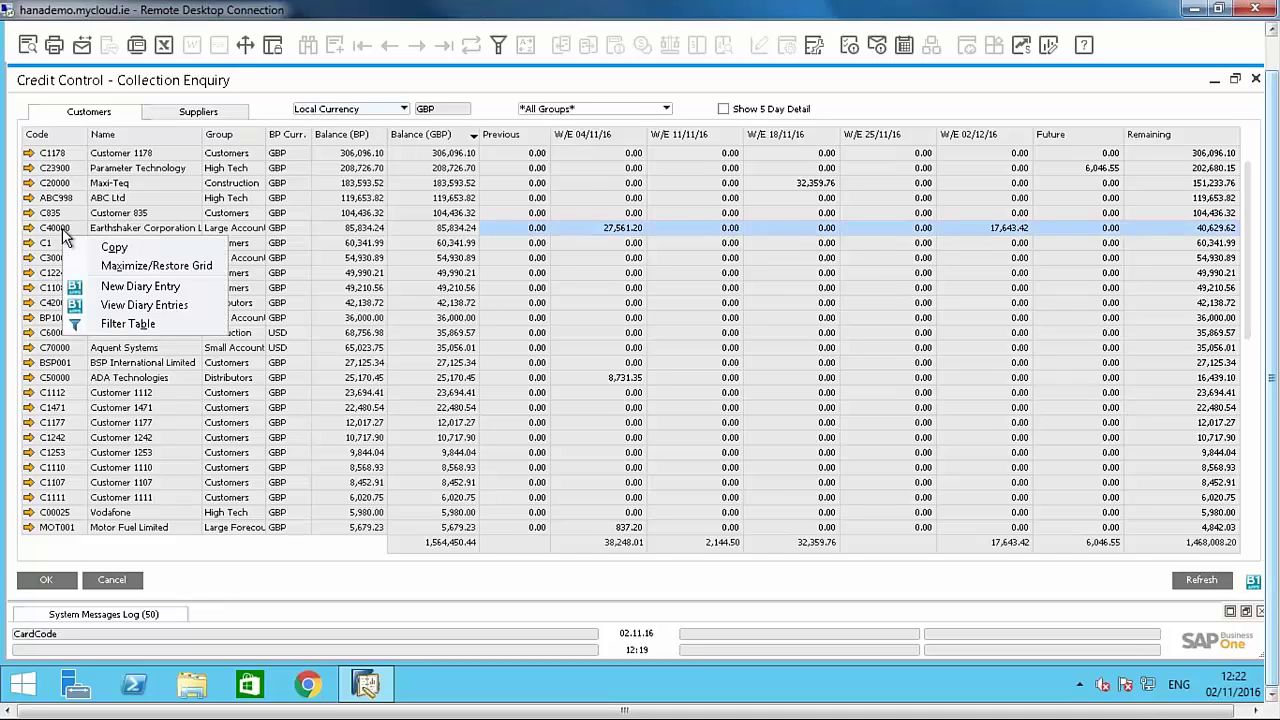
left_click(124, 305)
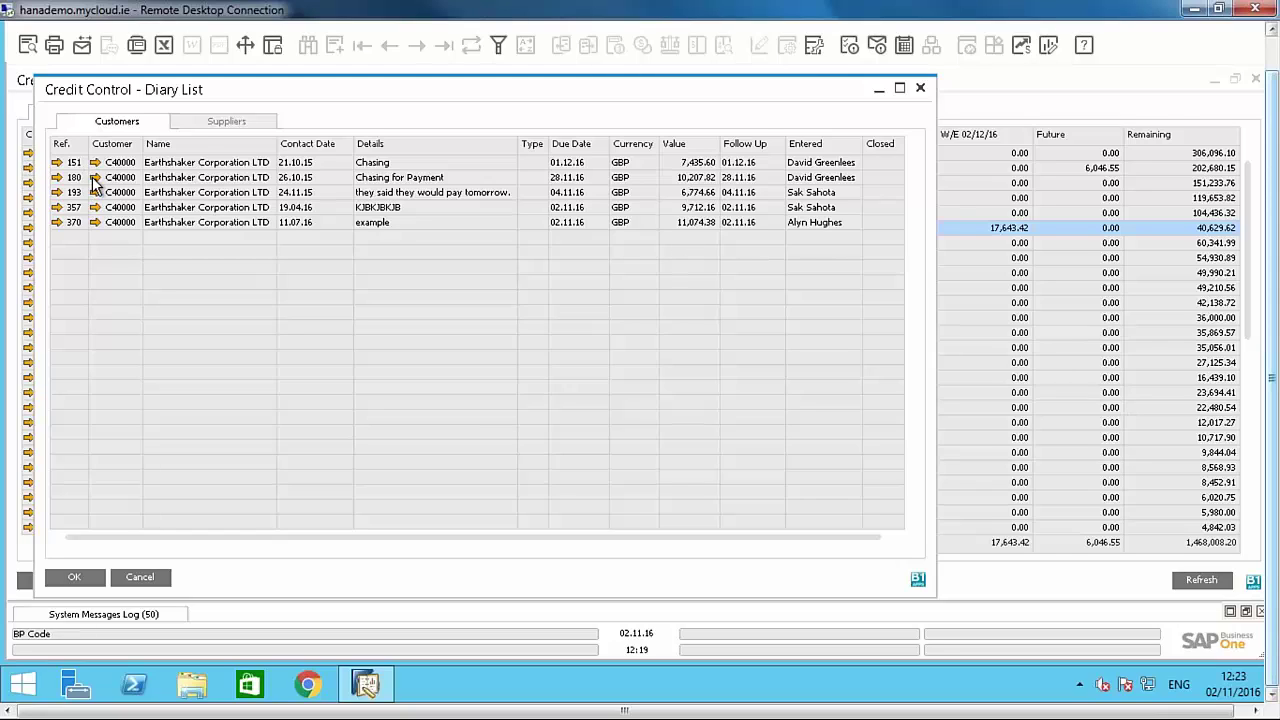
left_click(57, 222)
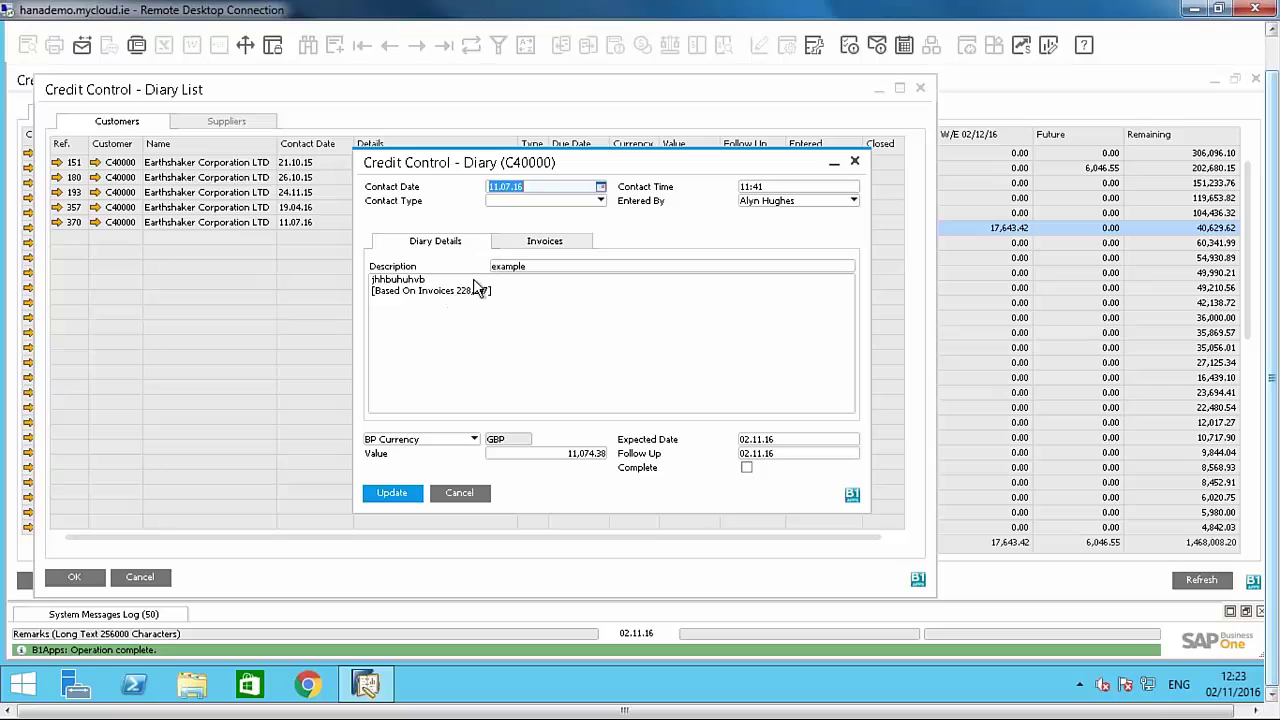
left_click(558, 246)
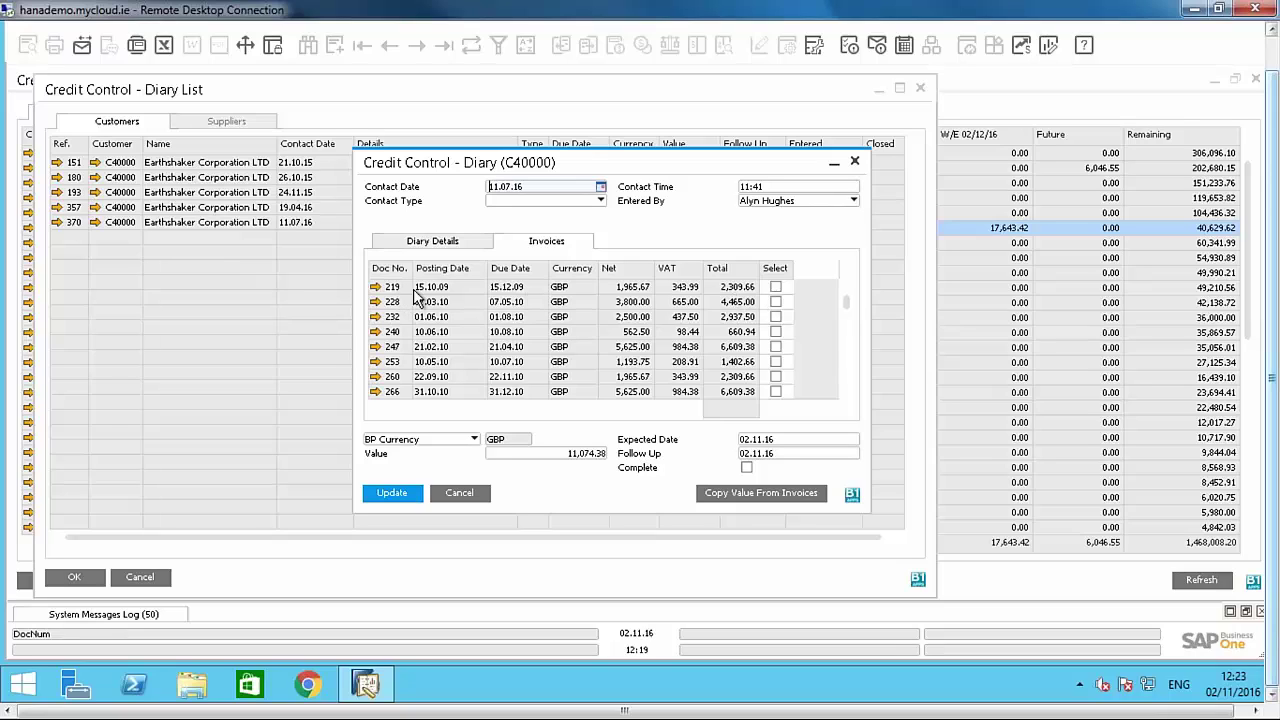
- Select and deselect invoice 219 in Earthshaker Corporation's diary entry, enter a value of 15000 and discard the changes
left_click(776, 288)
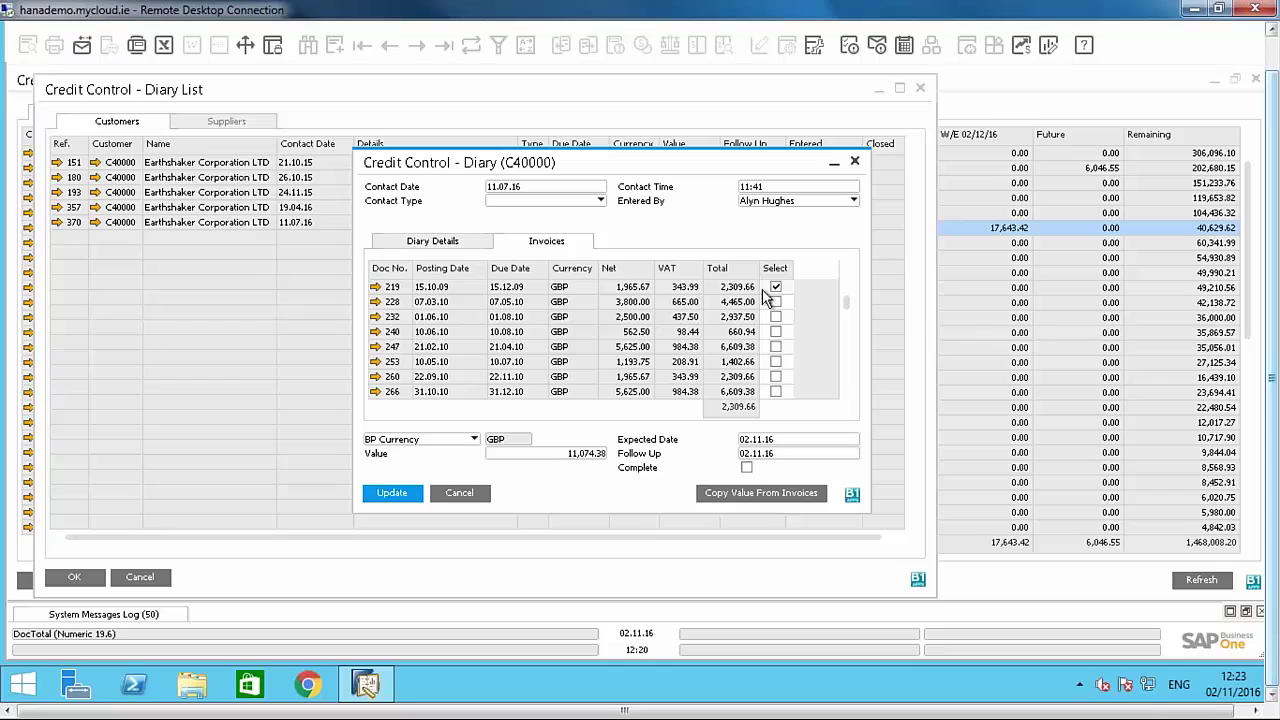
left_click(775, 287)
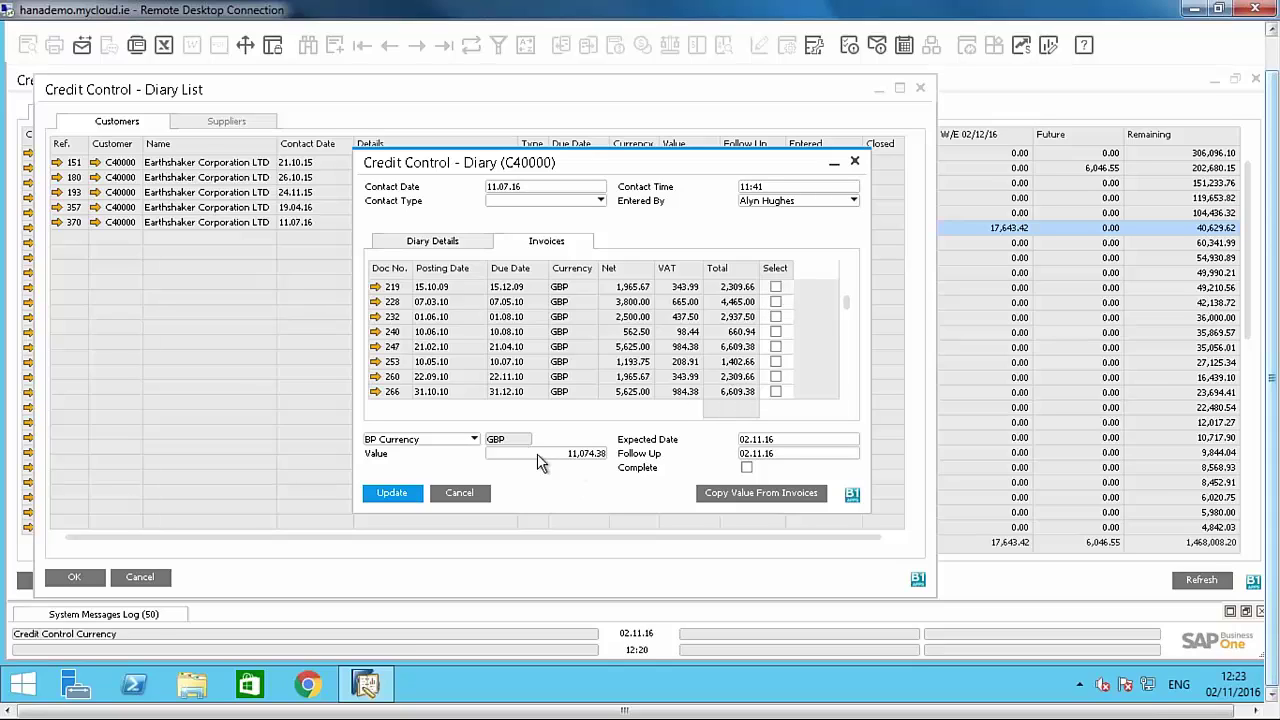
left_click(571, 456)
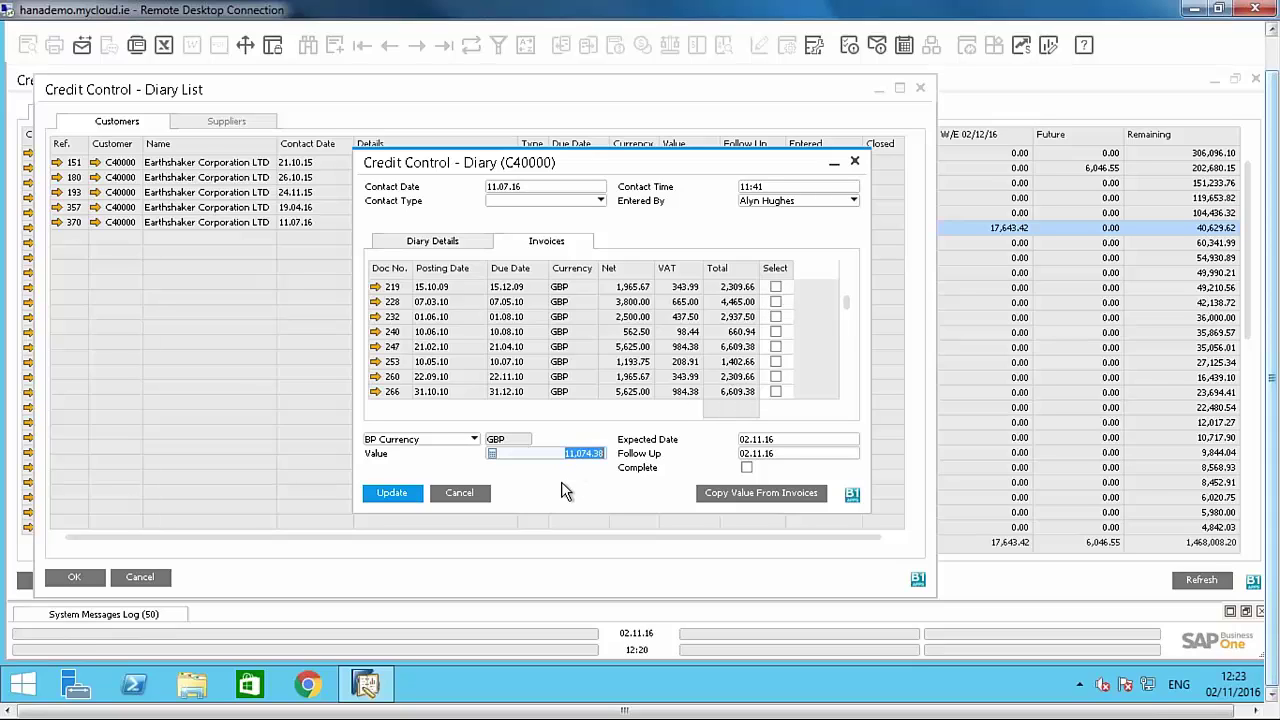
type("15000")
left_click(455, 493)
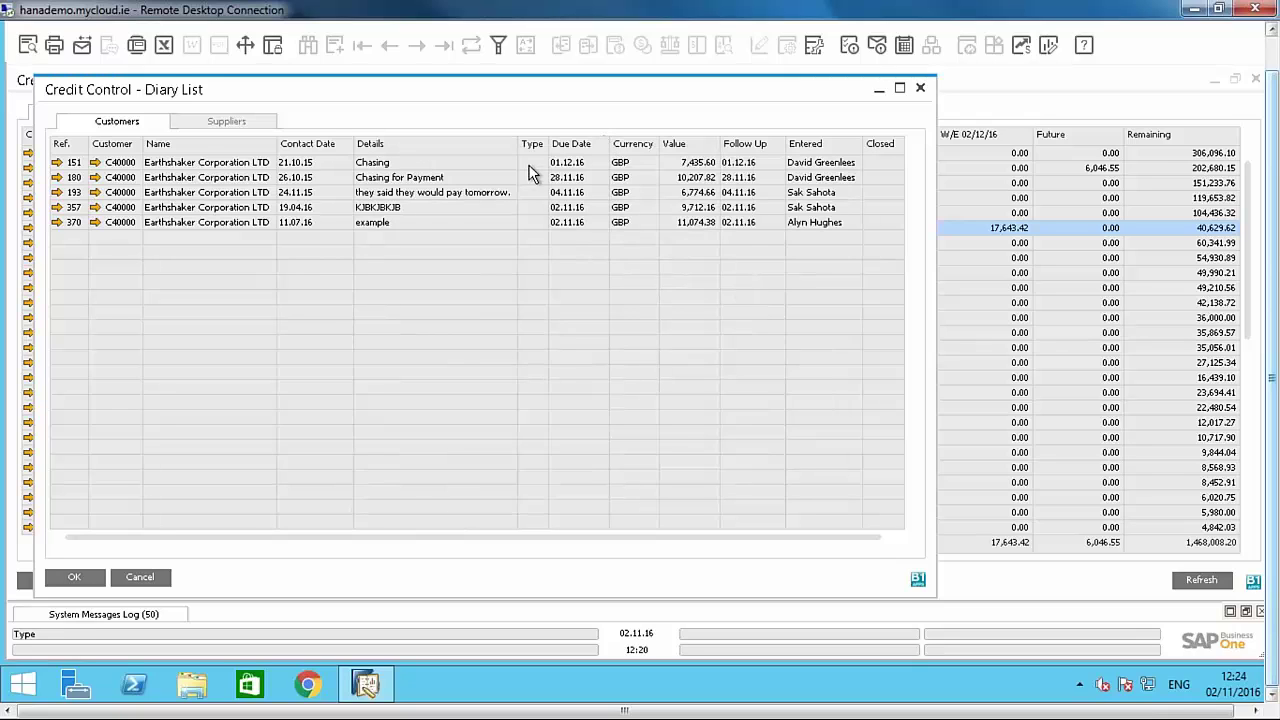
- Close Earthshaker Corporation's diary list and the Collection Enquiry, and collapse the B1 Apps module
left_click(140, 580)
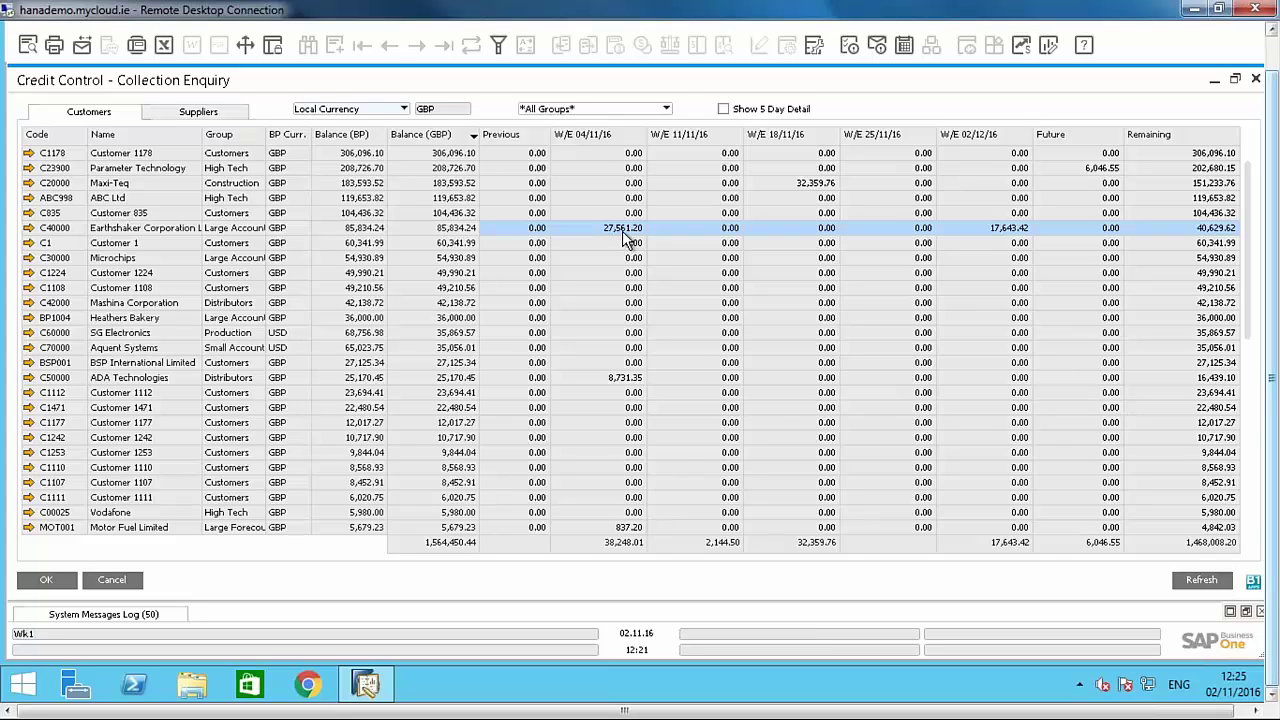
left_click(112, 582)
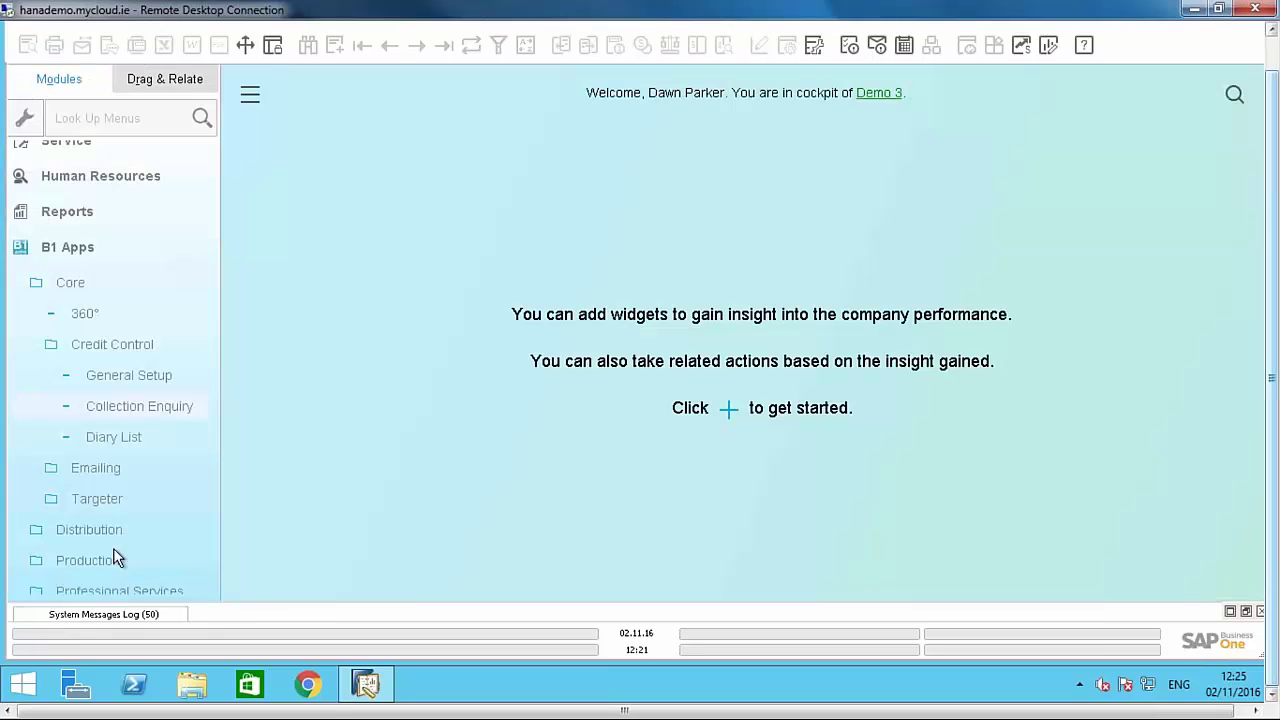
left_click(80, 246)
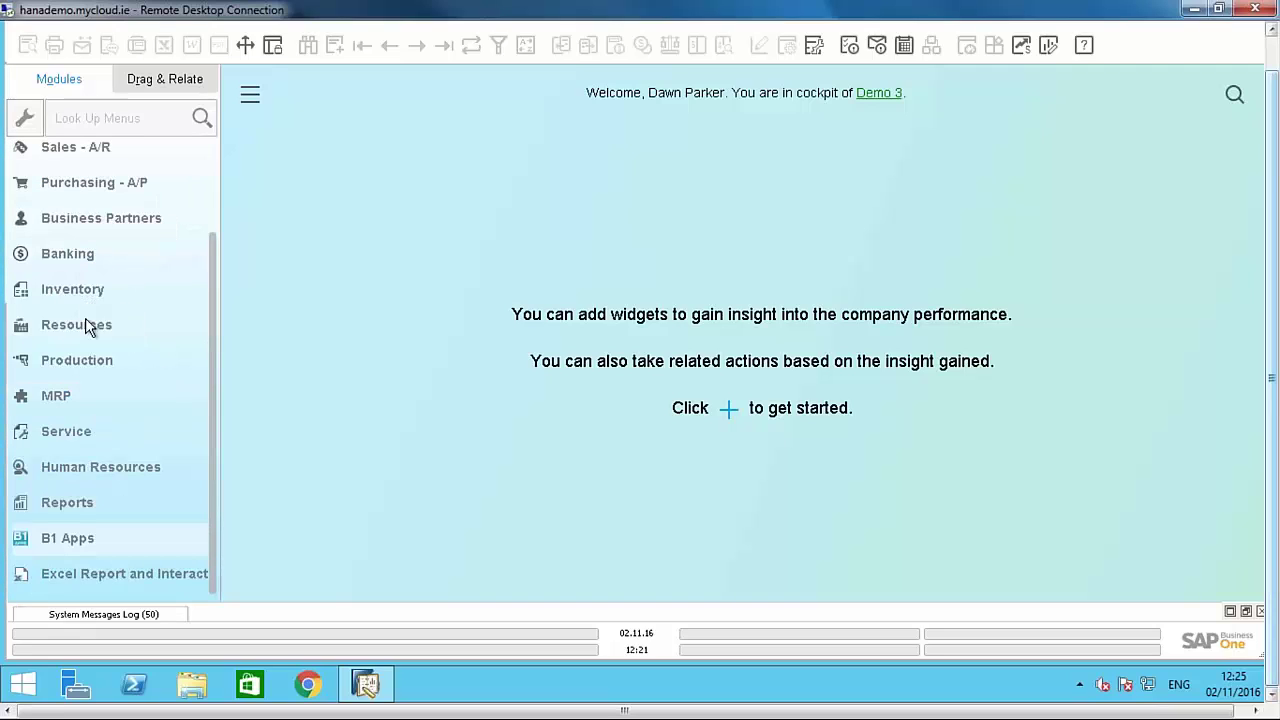
- Open a new Business Partners activity, view the Activity Types setup, and close both without adding anything
left_click(110, 220)
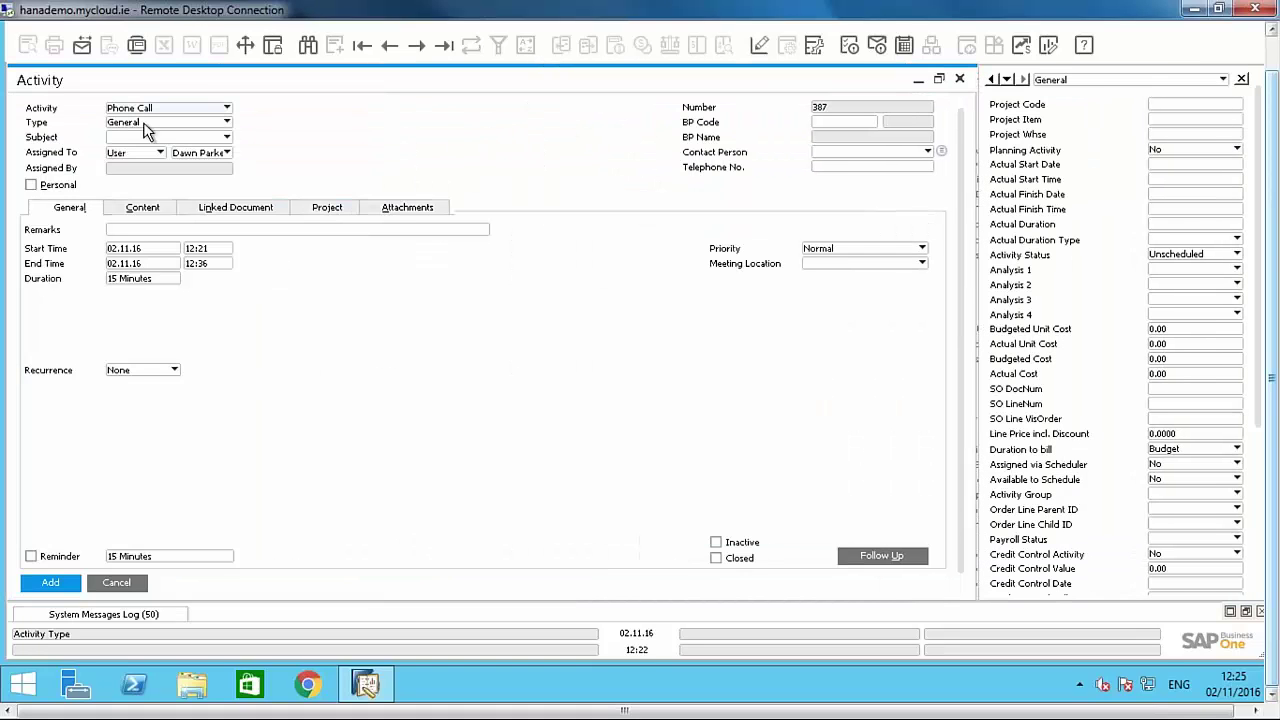
left_click(145, 124)
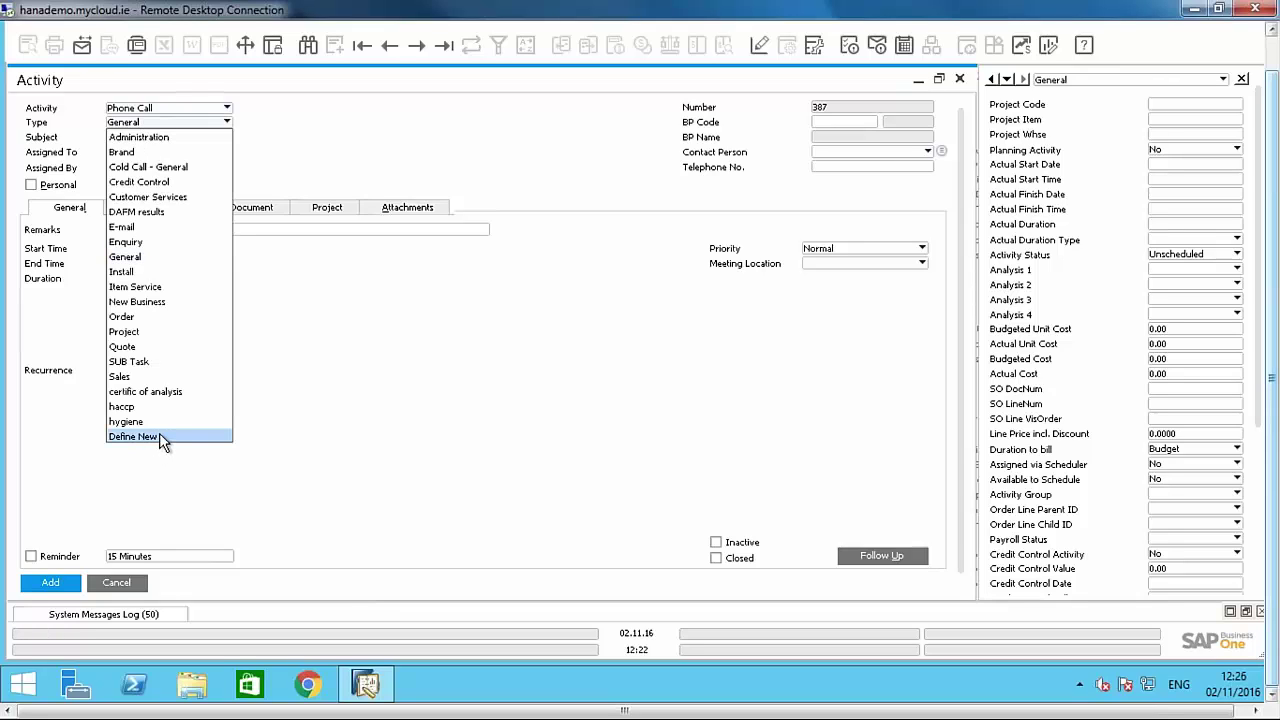
left_click(160, 437)
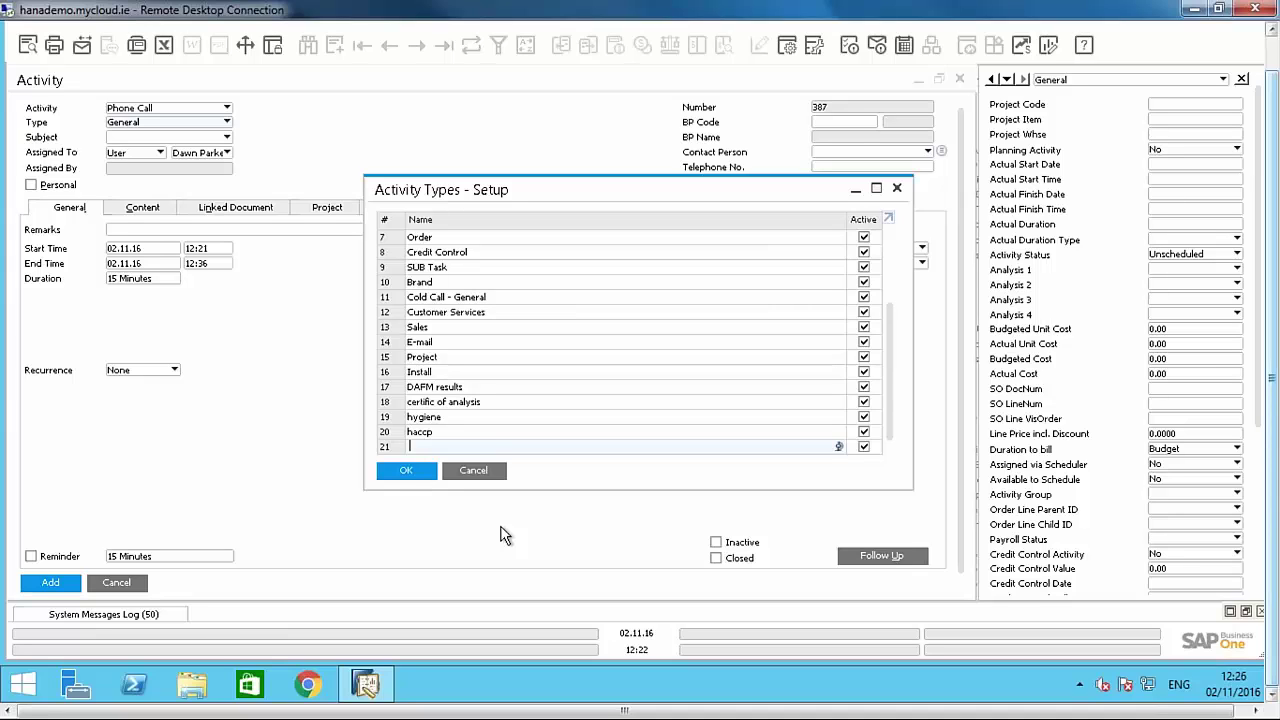
left_click(475, 468)
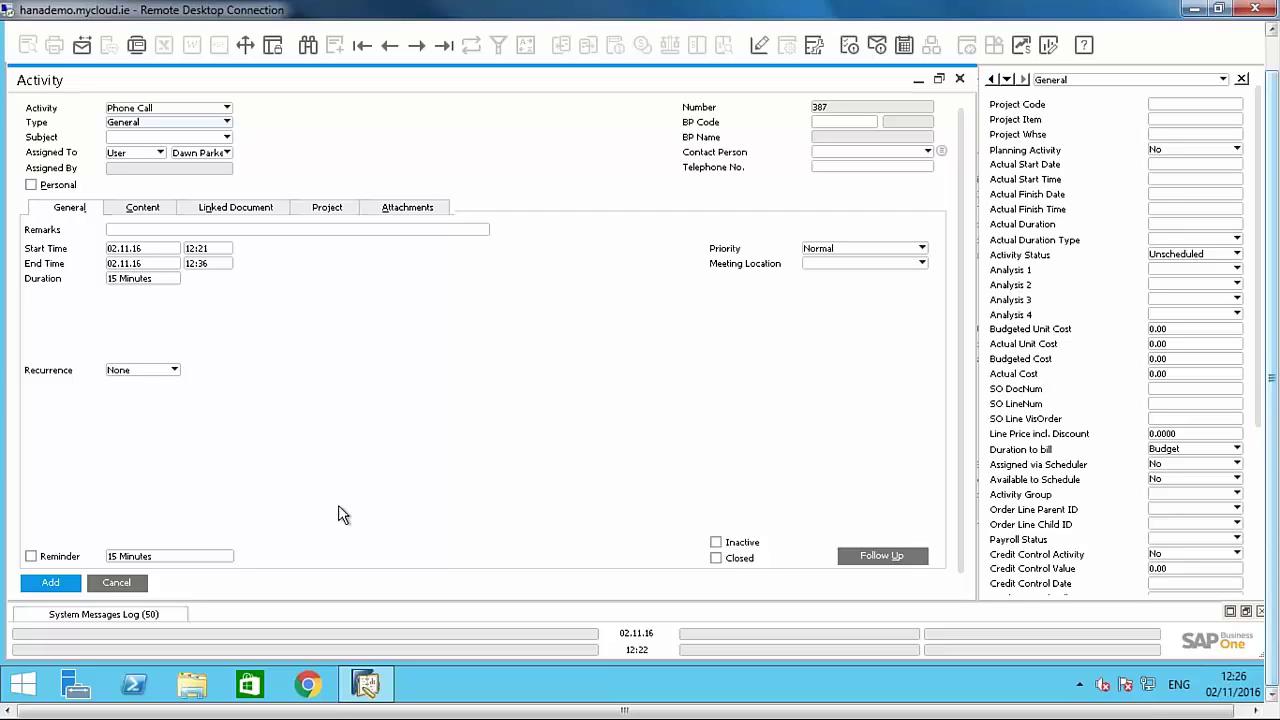
left_click(110, 586)
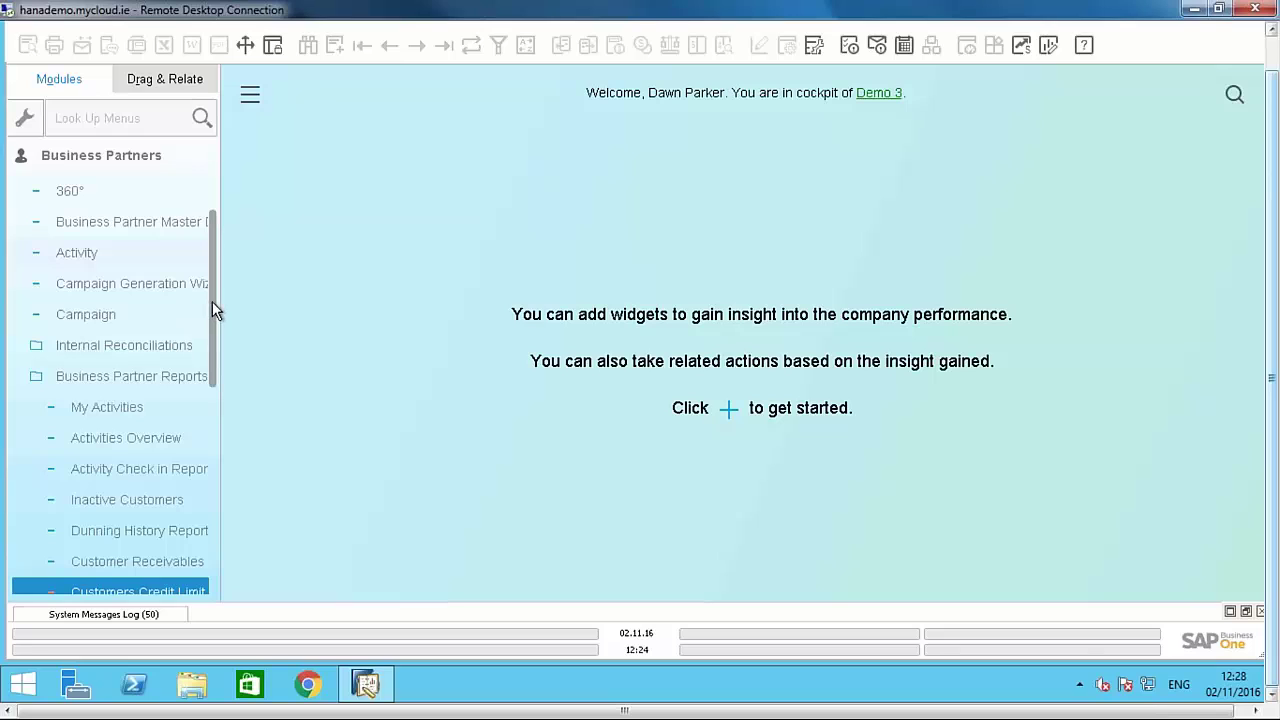
- Expand B1 Apps again and highlight Diary List under Credit Control
left_click_drag(212, 301, 225, 549)
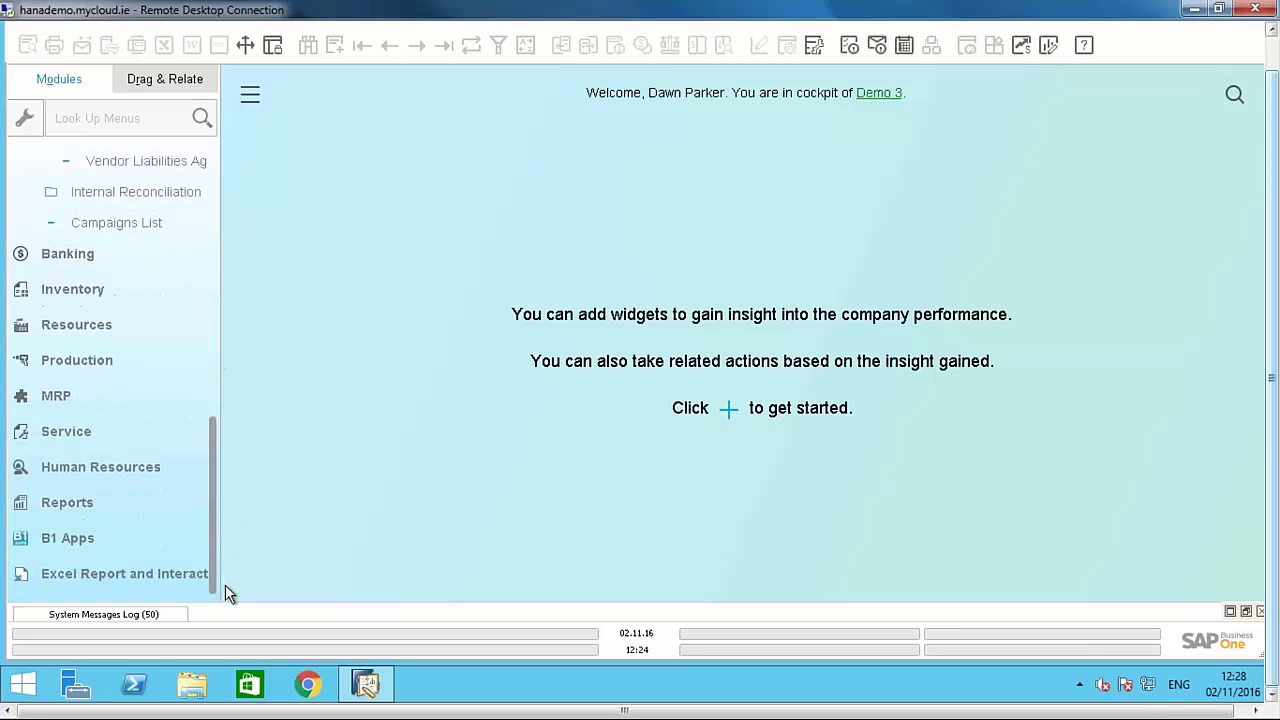
left_click(67, 538)
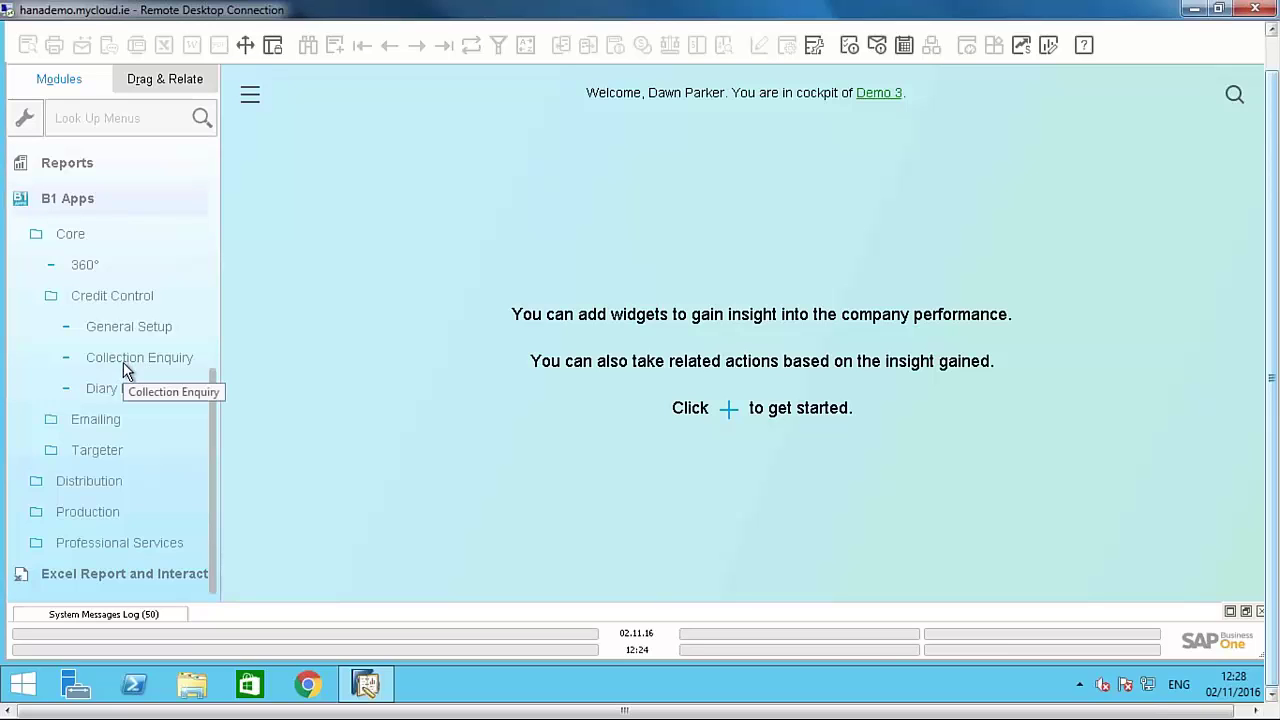
left_click(110, 388)
- View the inbox in the Messages/Alerts Overview and close it
left_click(1273, 142)
left_click(1273, 142)
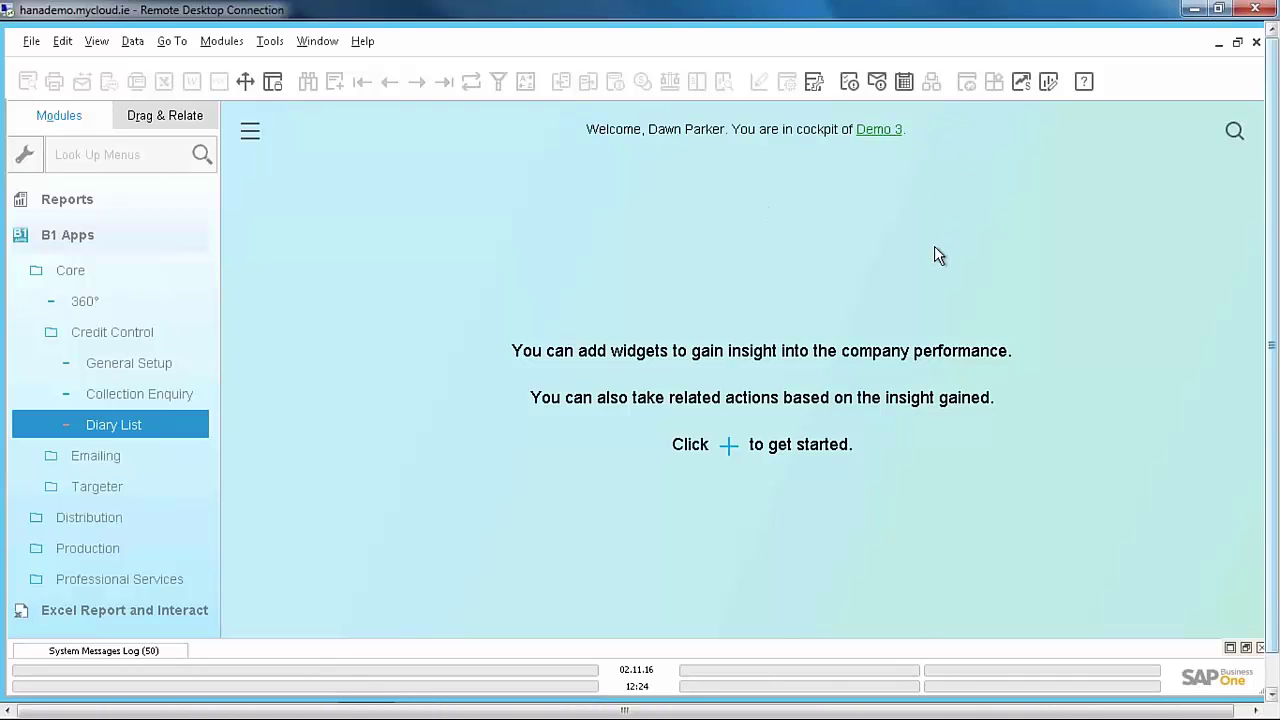
left_click(878, 83)
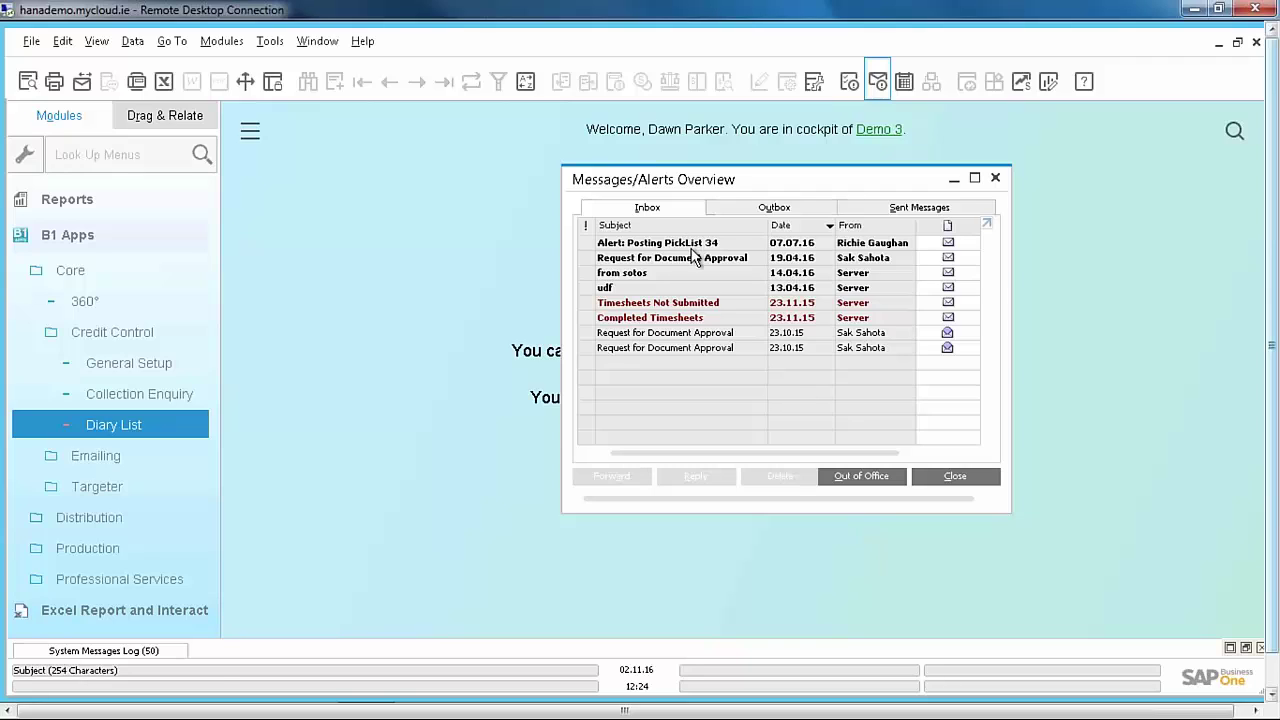
left_click(995, 177)
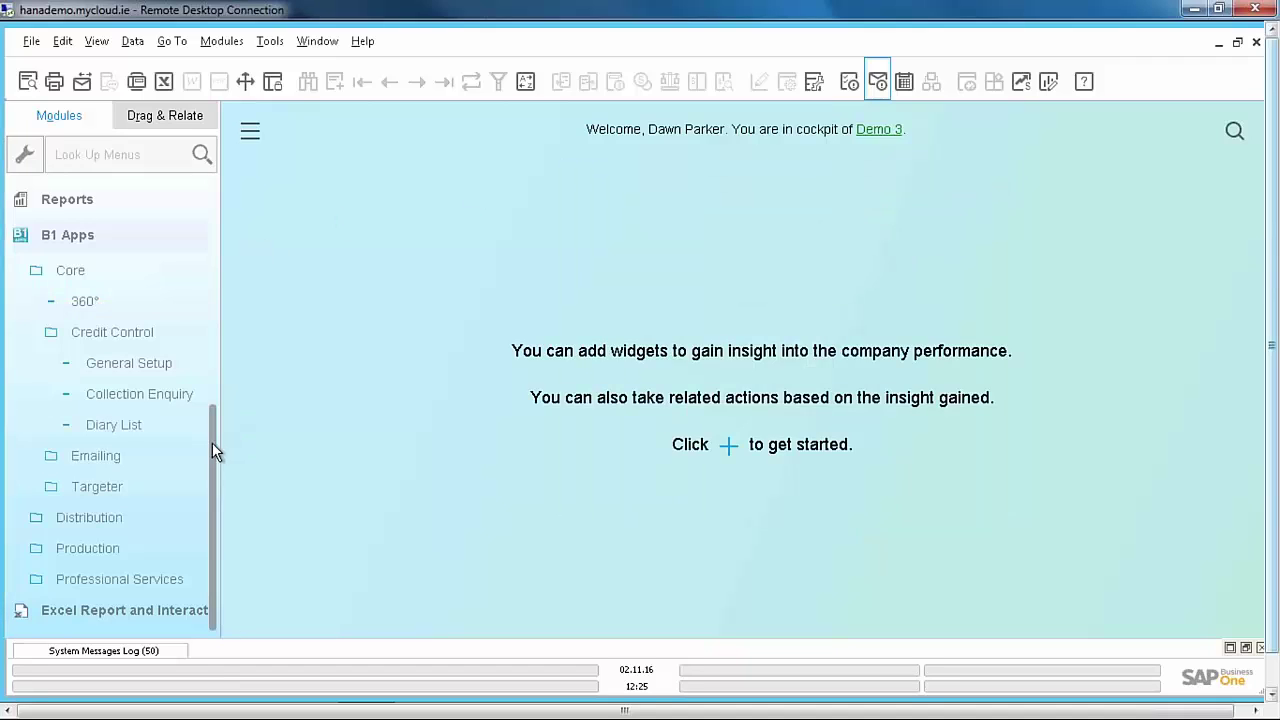
- In the General Settings for services, enable Send Alert for Activities Scheduled for Today and discard the change
left_click_drag(212, 442, 220, 163)
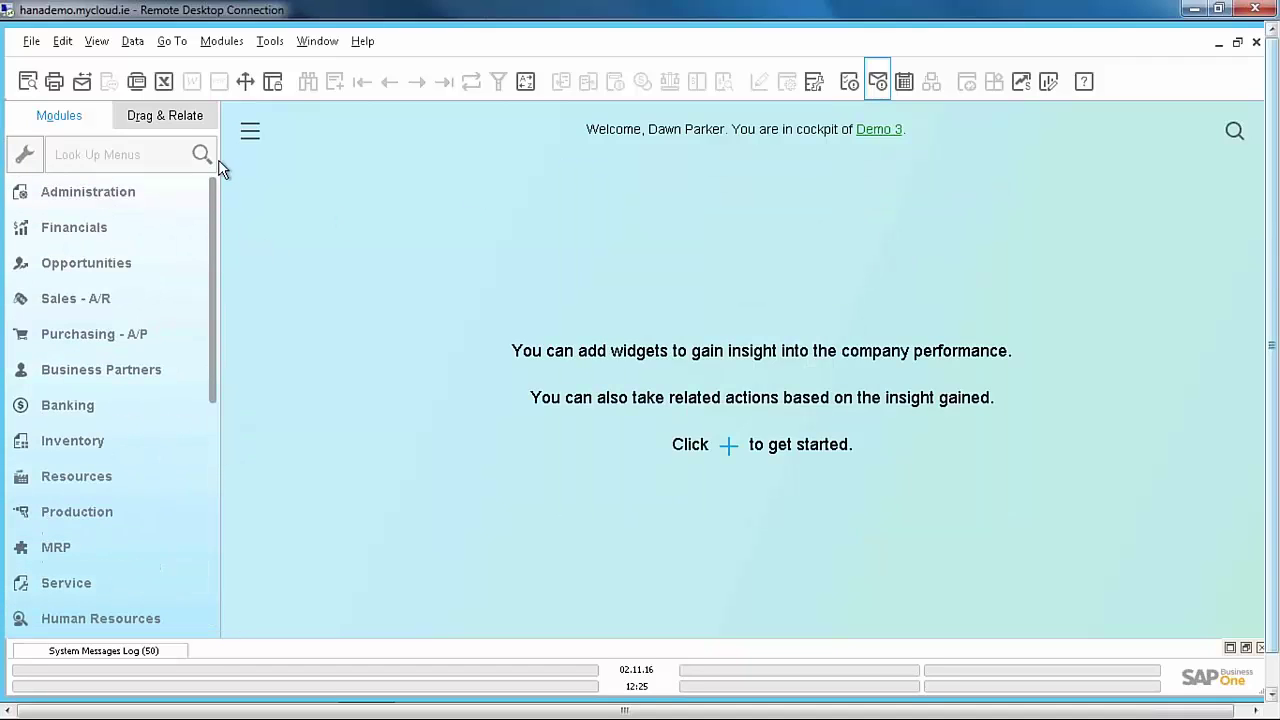
left_click(125, 193)
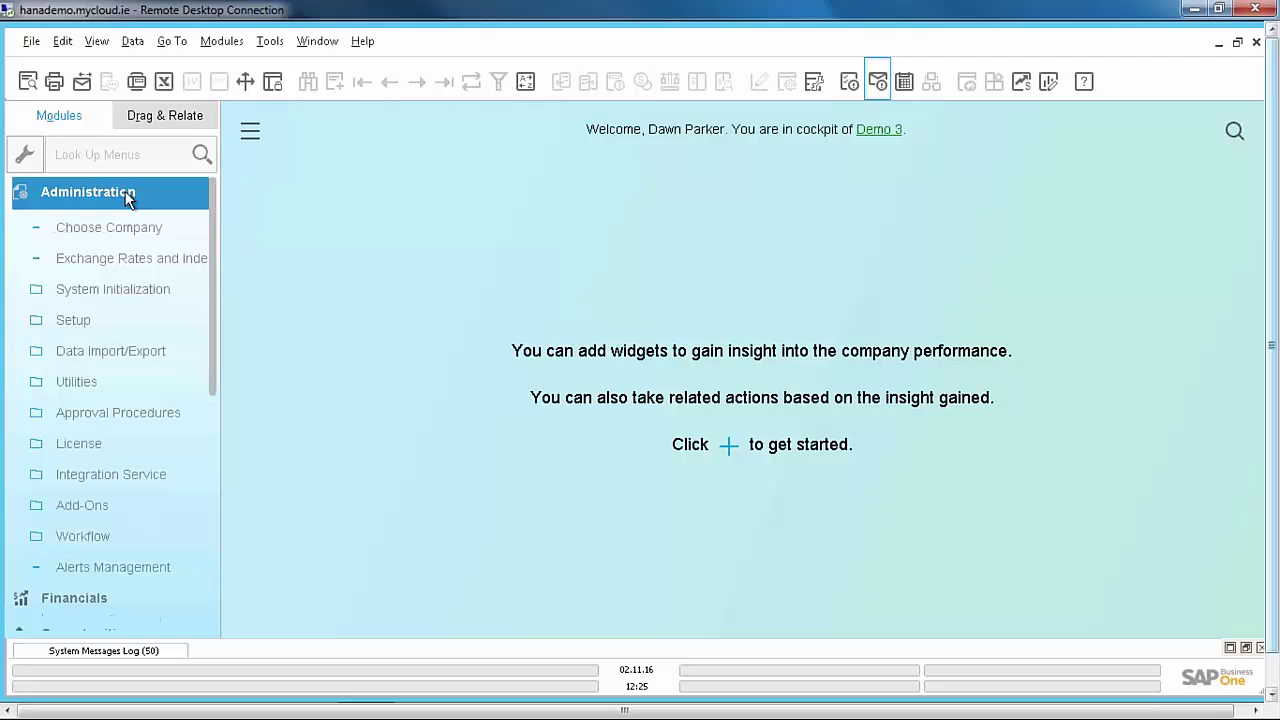
left_click(151, 290)
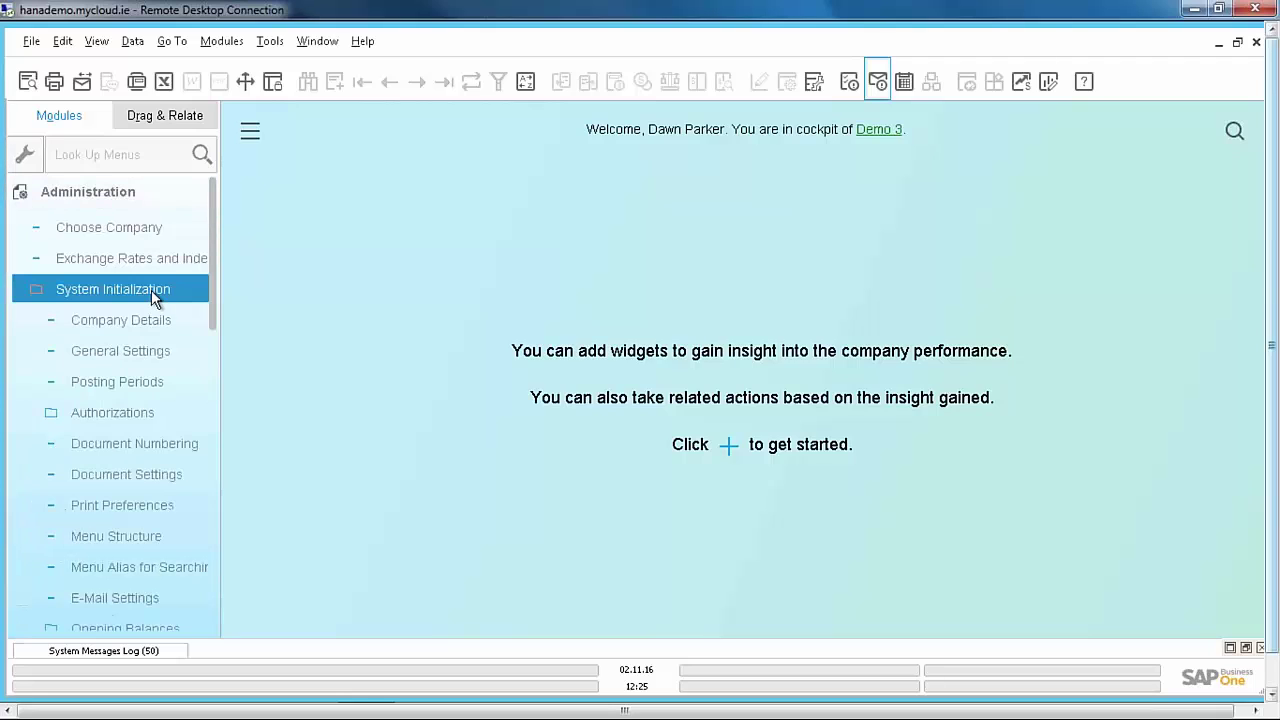
left_click(129, 355)
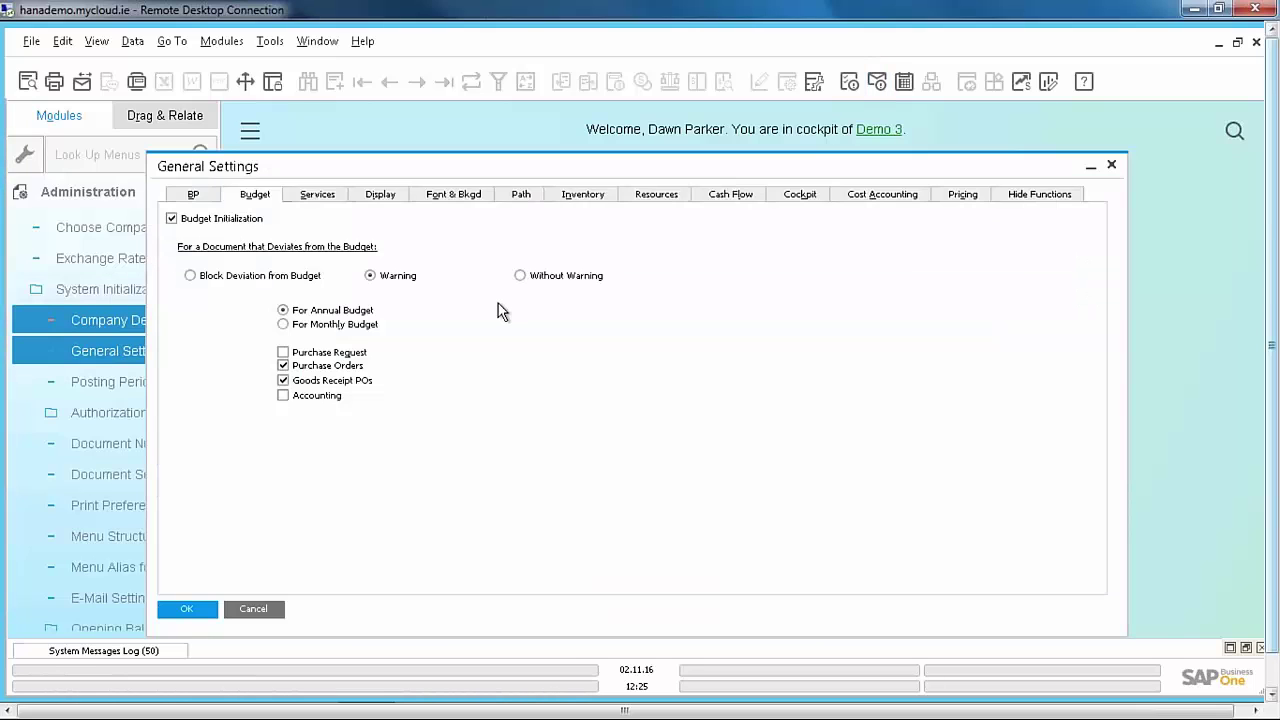
left_click(393, 200)
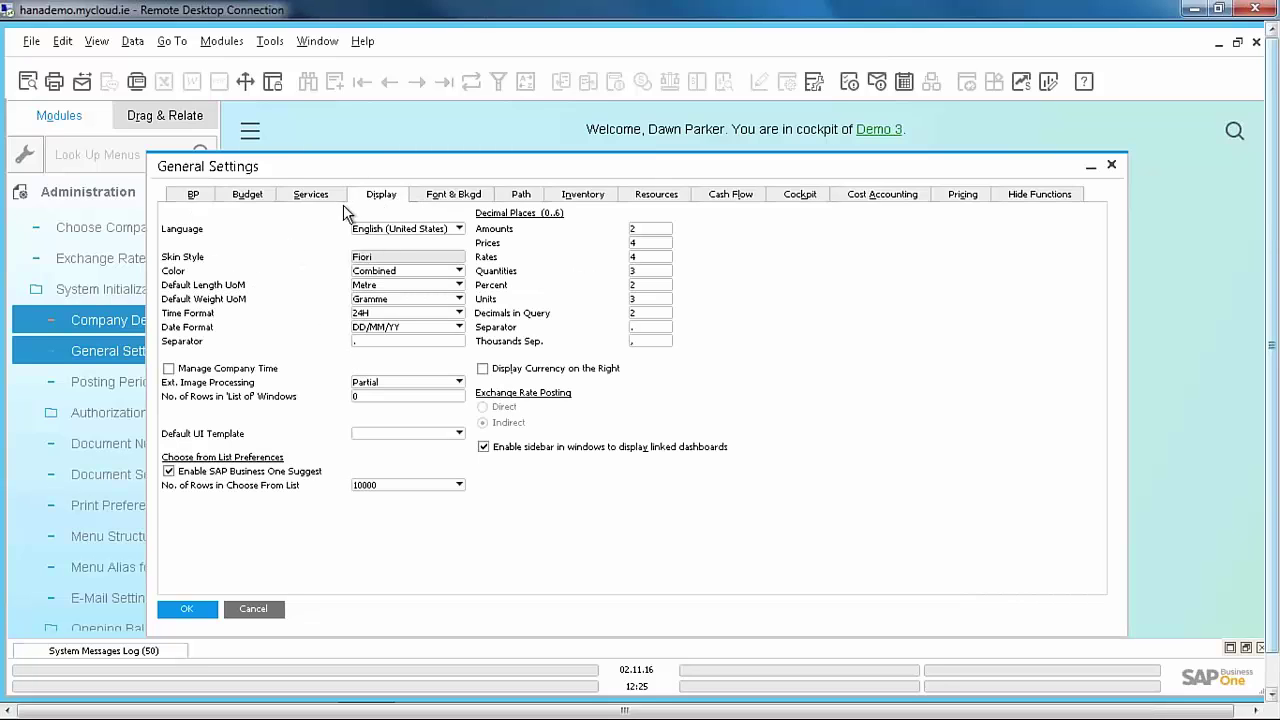
left_click(312, 194)
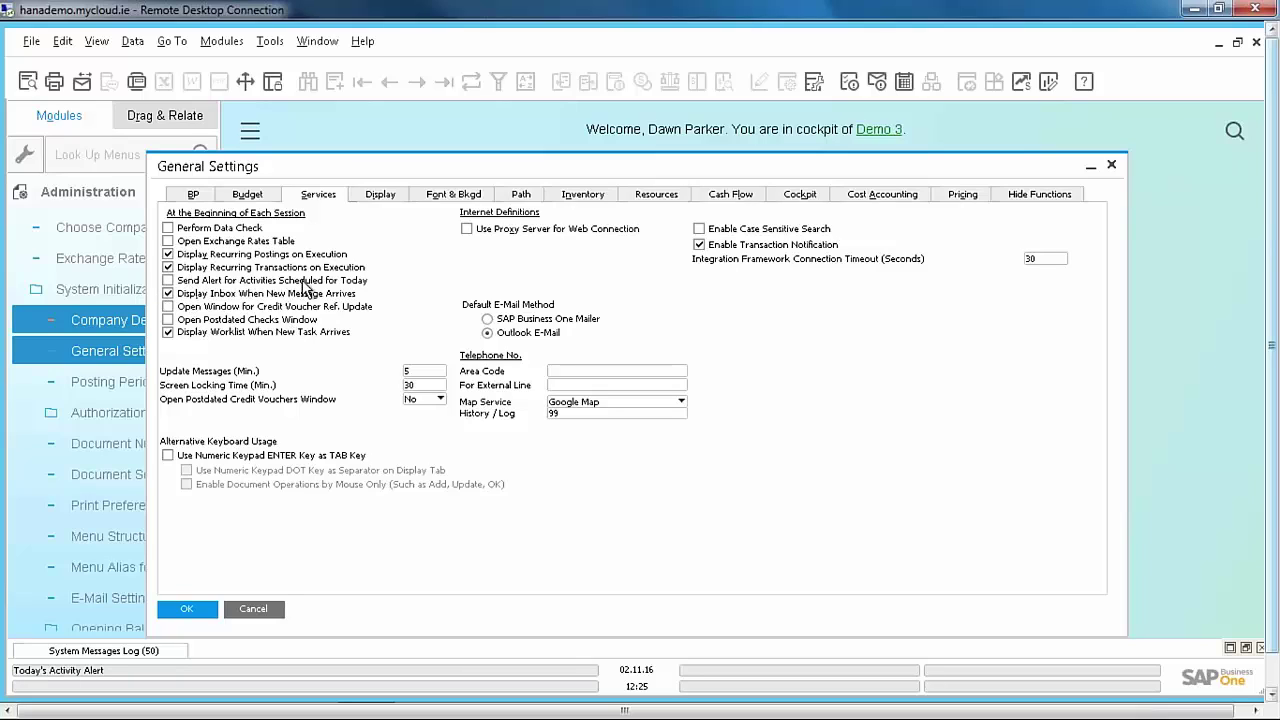
left_click(170, 282)
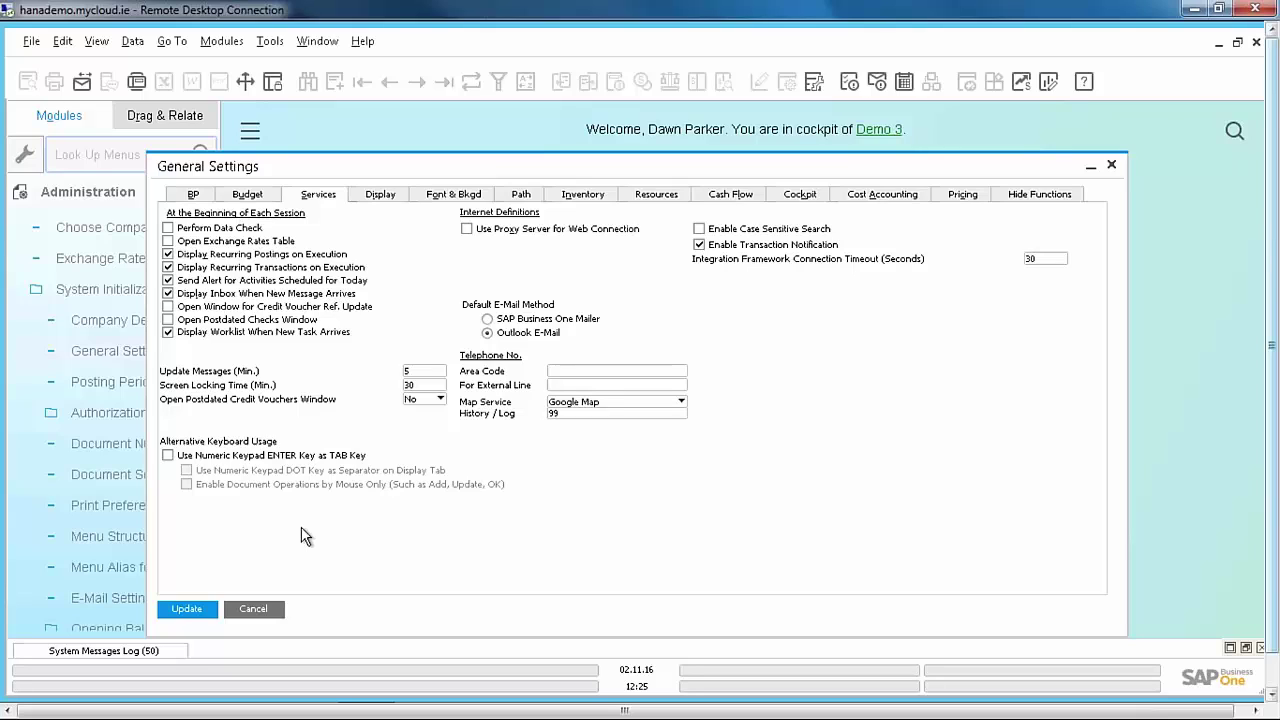
left_click(254, 609)
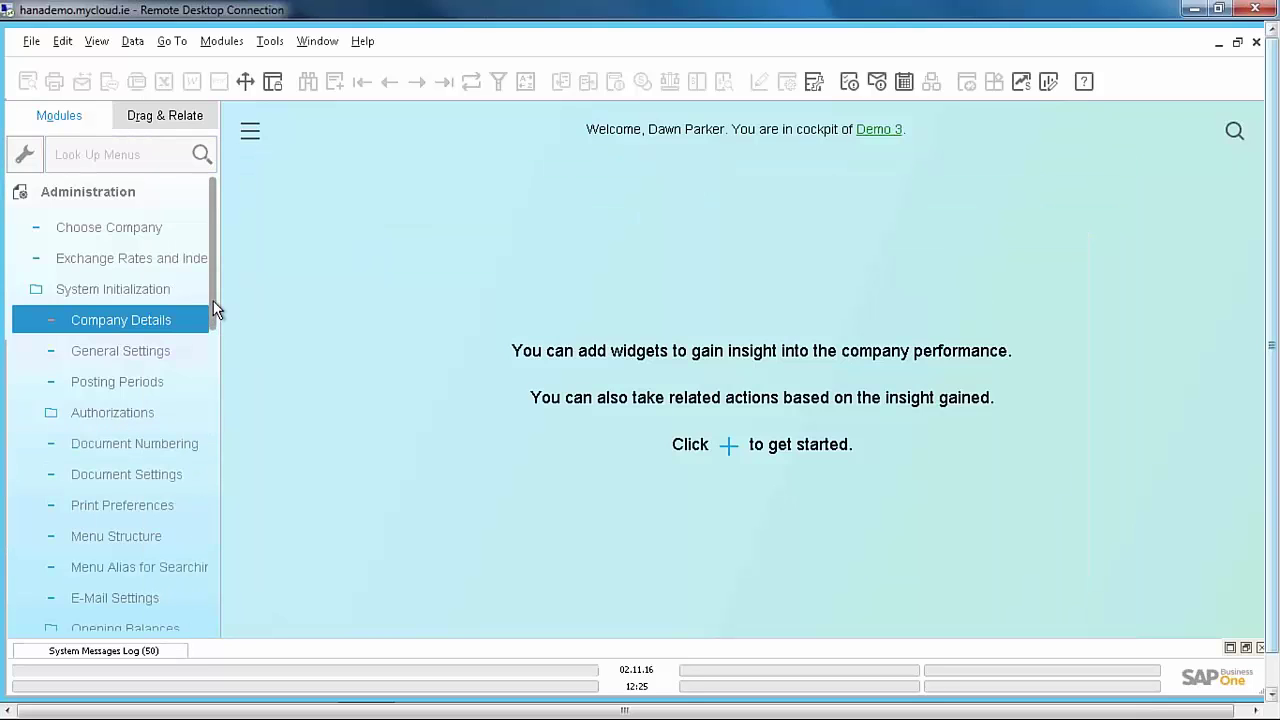
- Return to B1 Apps Credit Control and open the Collection Enquiry
left_click_drag(212, 332, 217, 645)
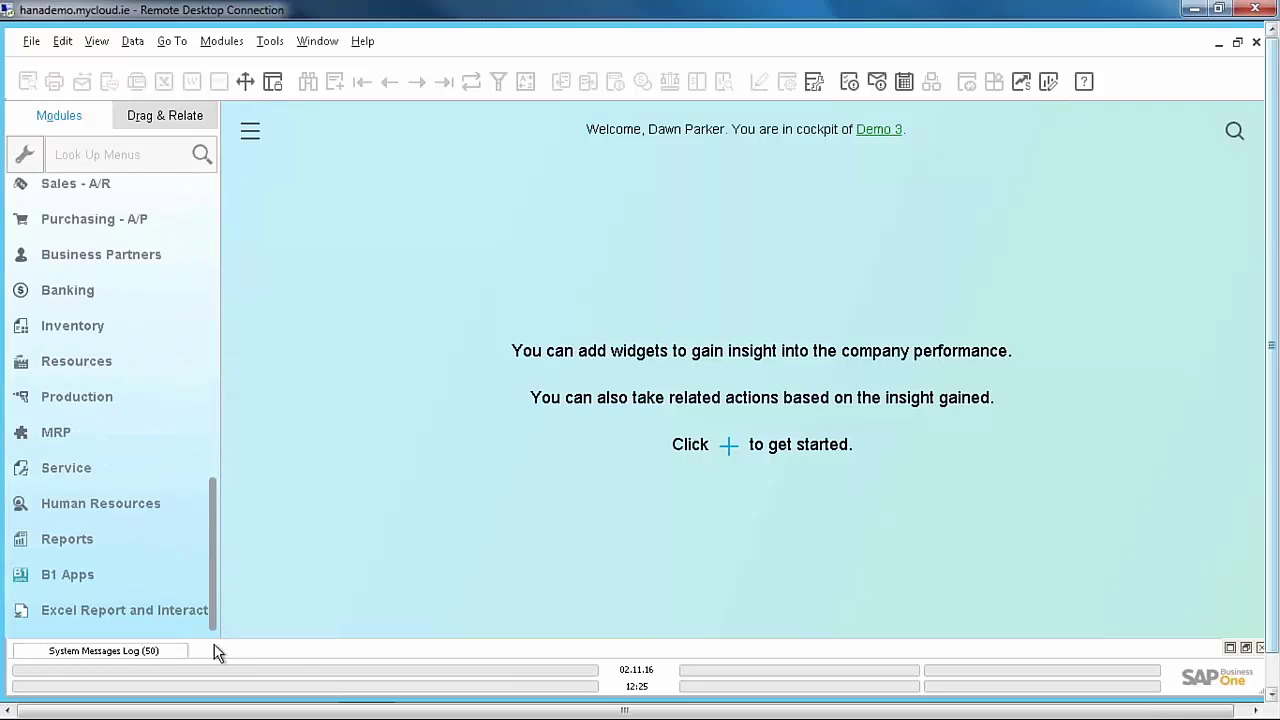
left_click(56, 574)
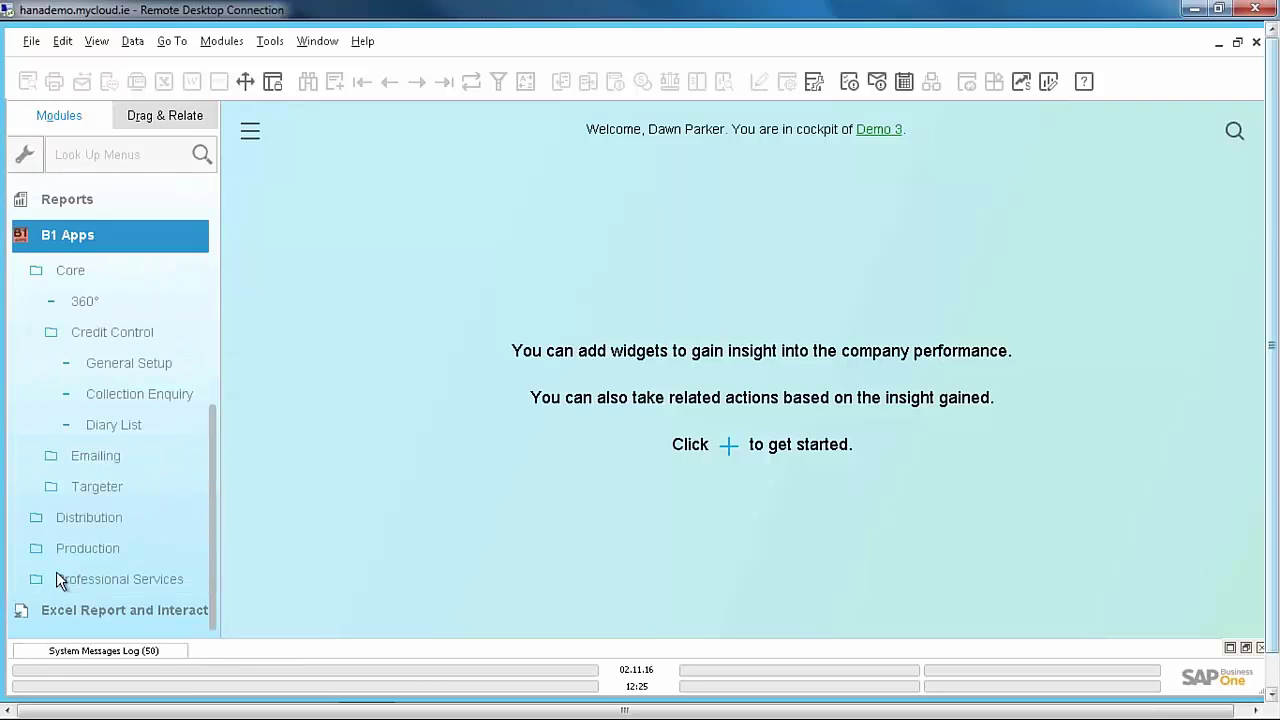
left_click(132, 428)
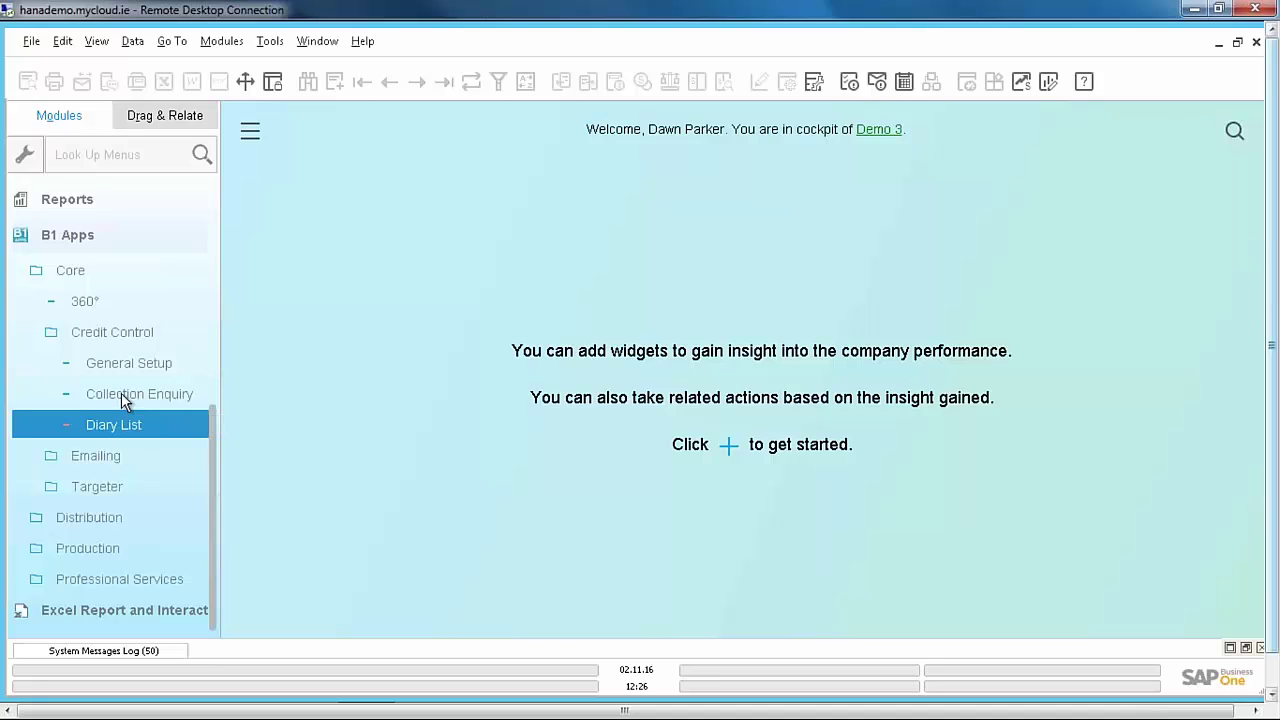
left_click(121, 393)
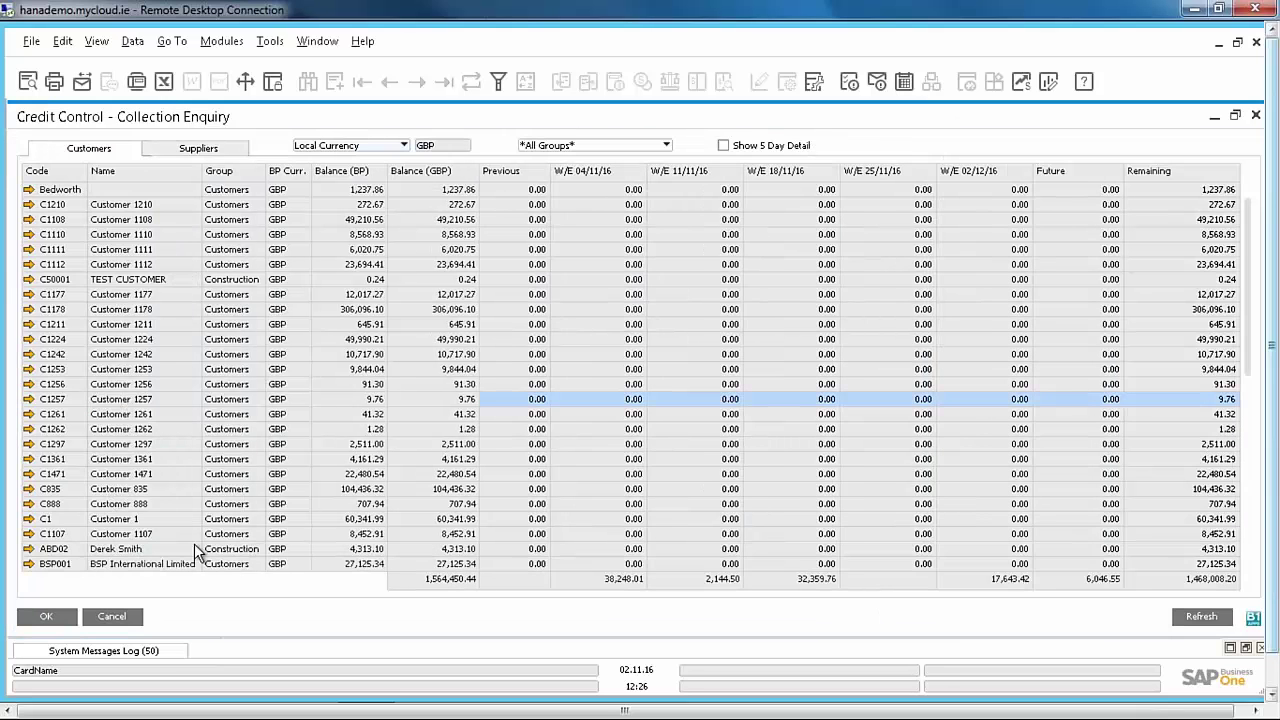
- View the diary entries of customer Elemental from the Collection Enquiry
left_click(1248, 522)
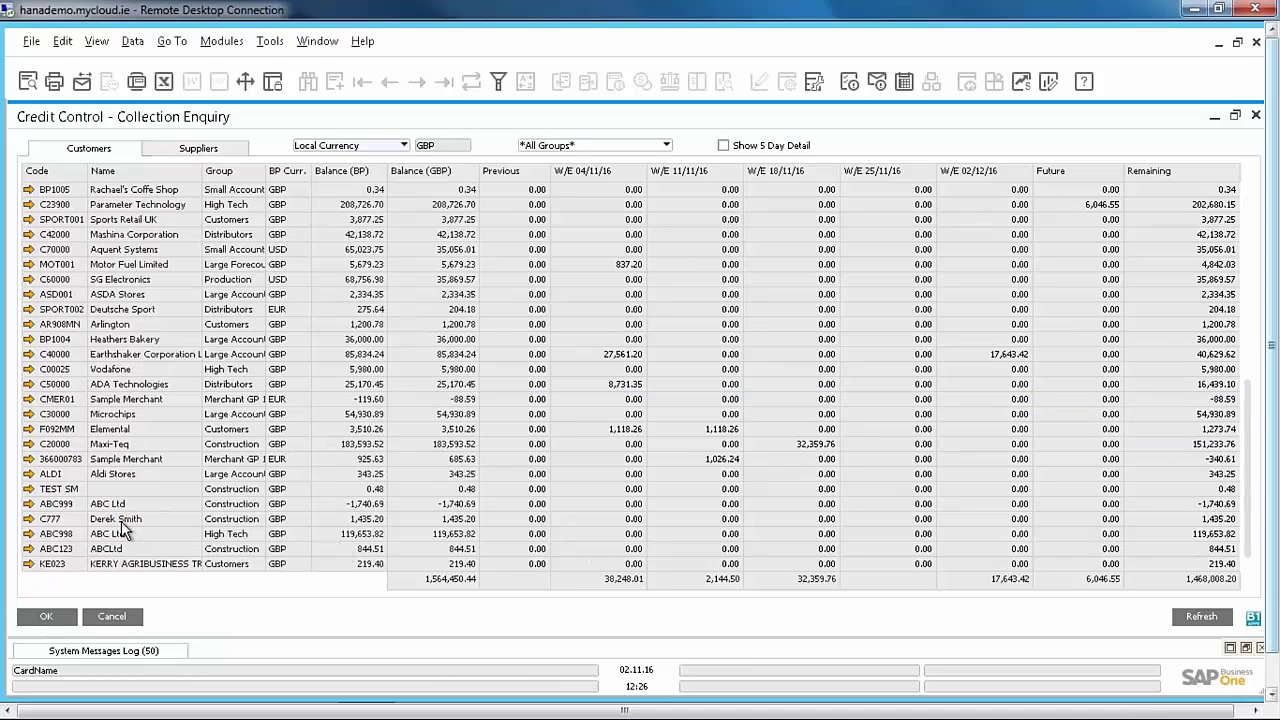
left_click(172, 434)
right_click(172, 434)
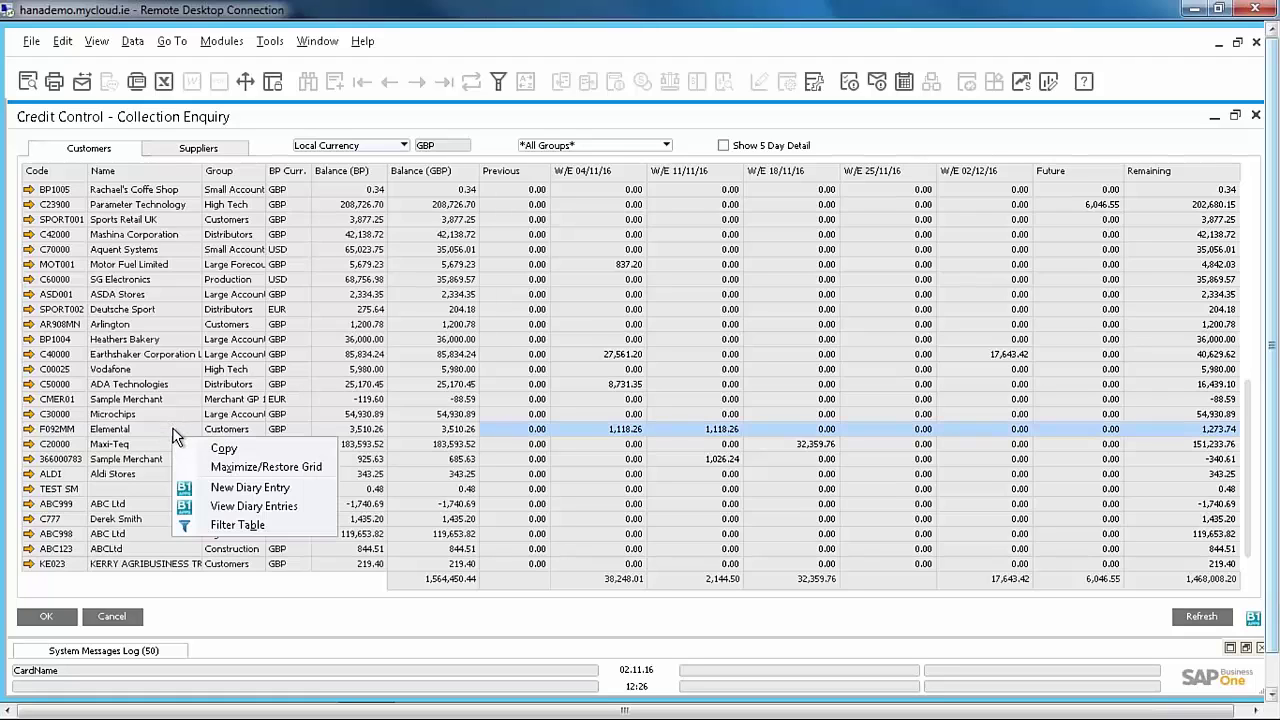
left_click(245, 507)
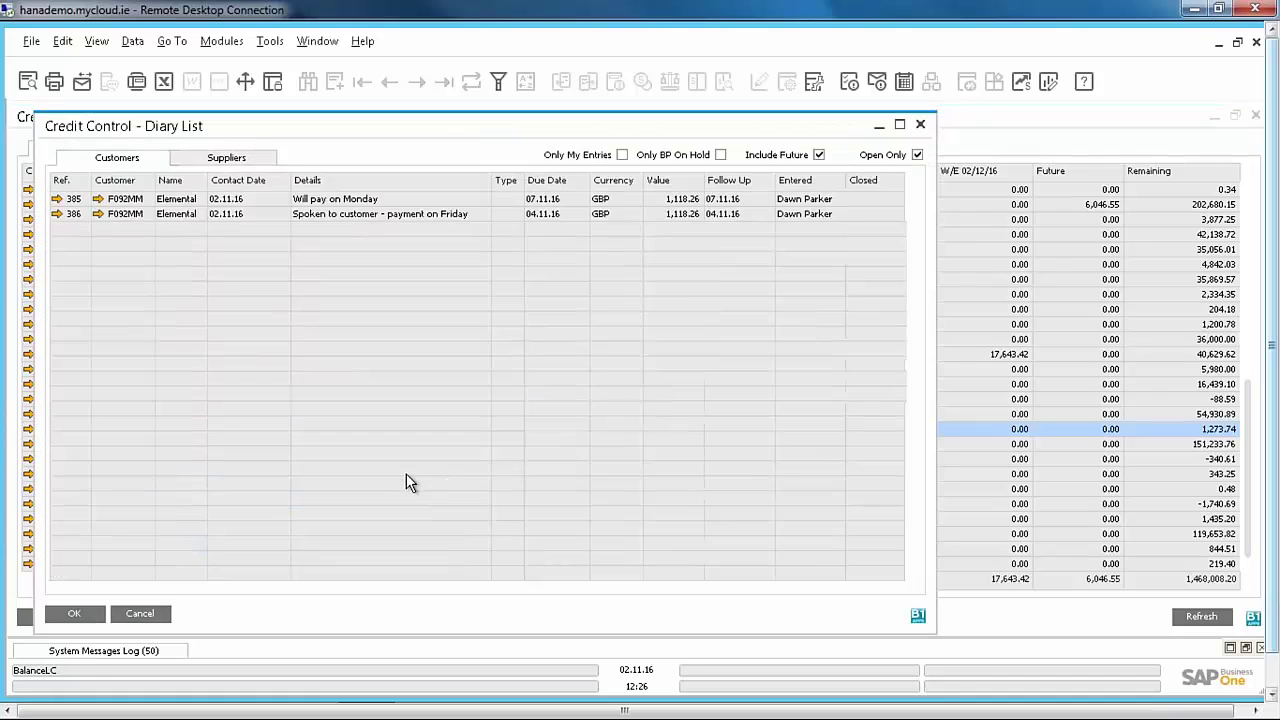
- Open Elemental's diary entry 385, look at its invoices and return to the diary details
left_click(57, 200)
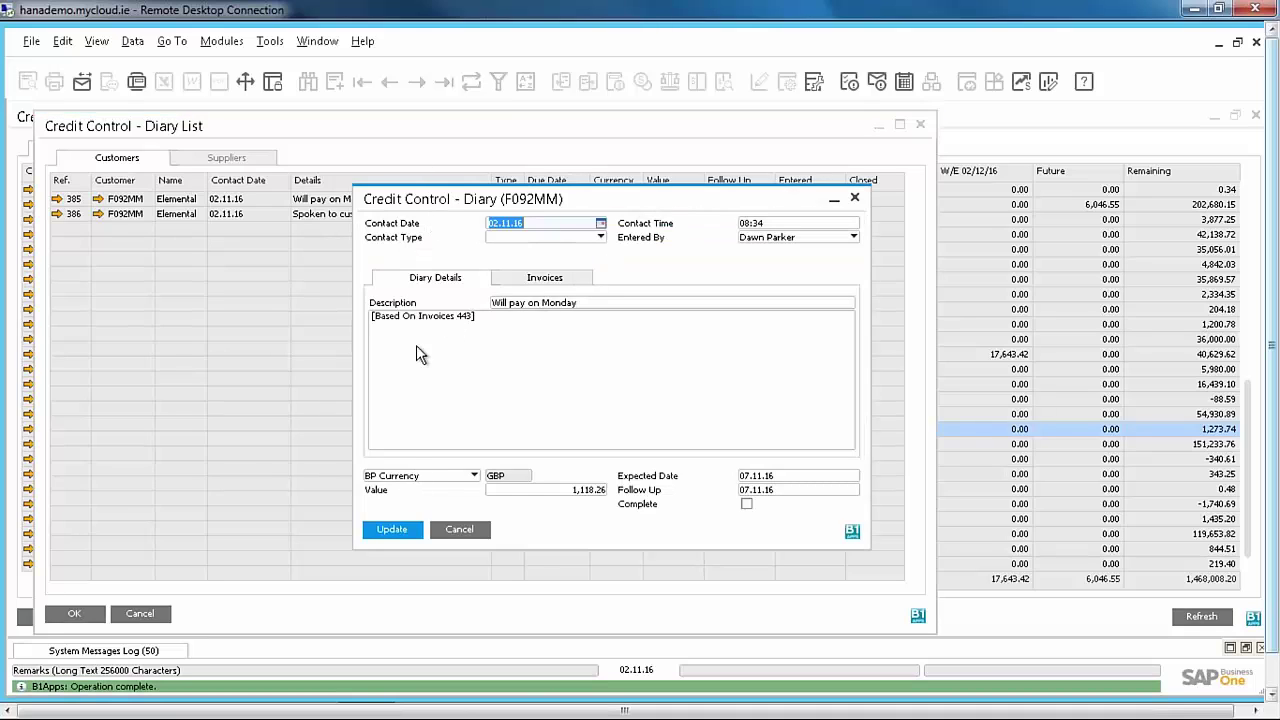
left_click(529, 279)
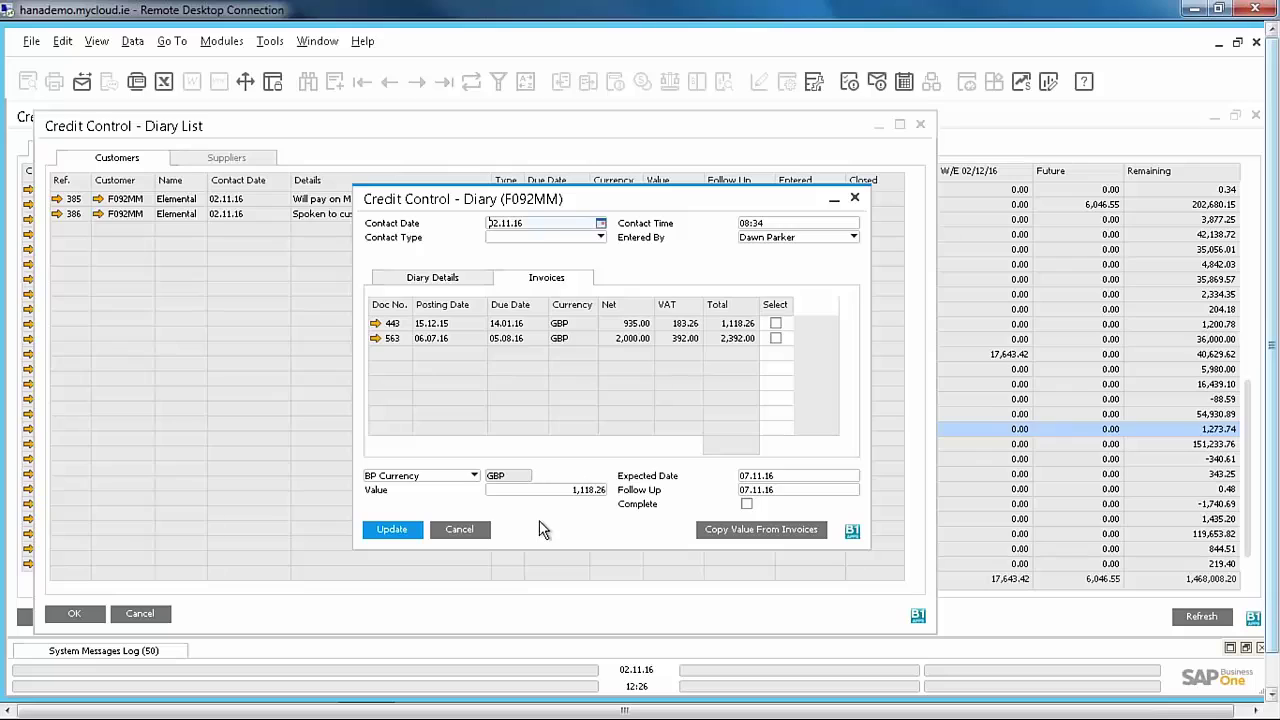
left_click(415, 281)
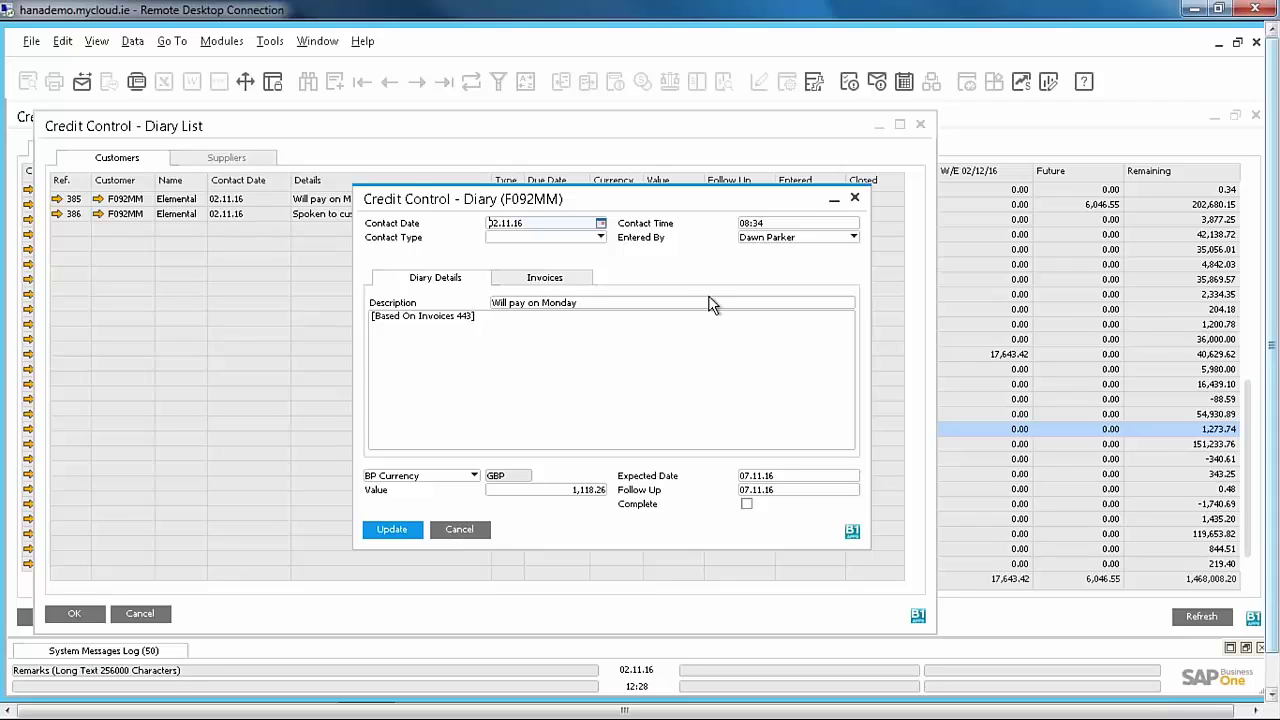
- Change the Entered By person on Elemental's diary entry 385 to another employee and save the update
left_click(813, 237)
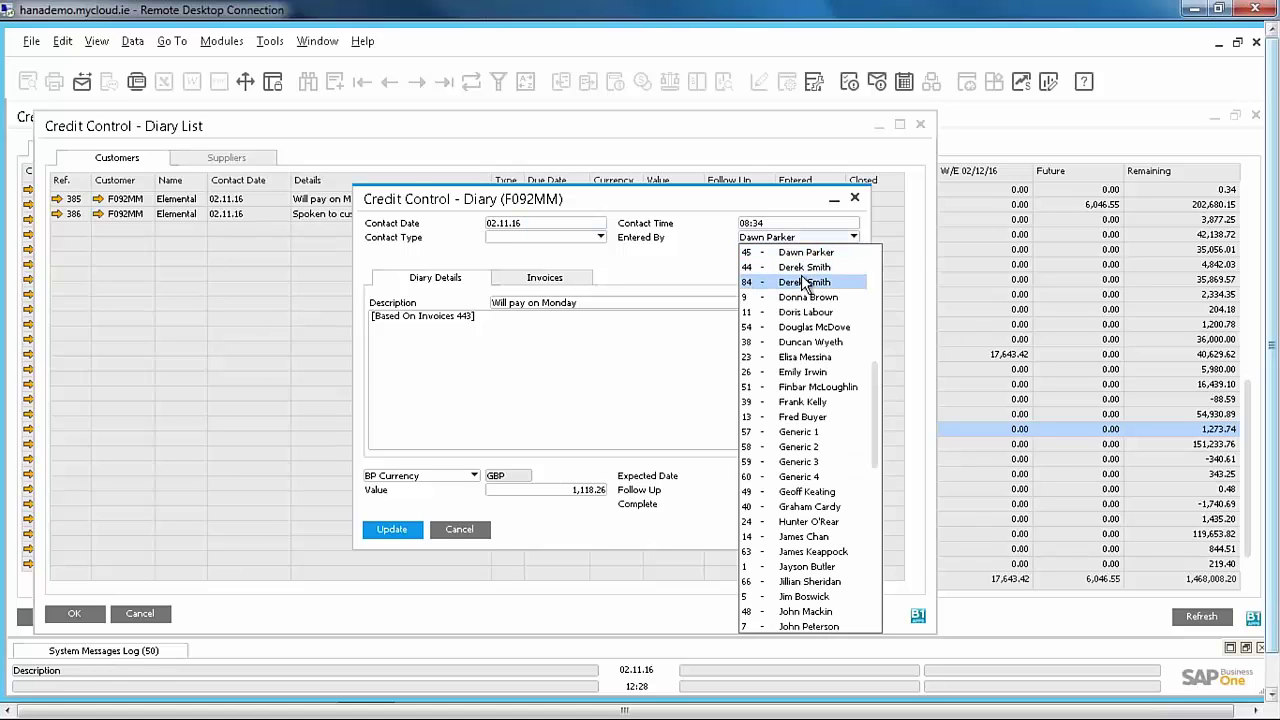
left_click(806, 268)
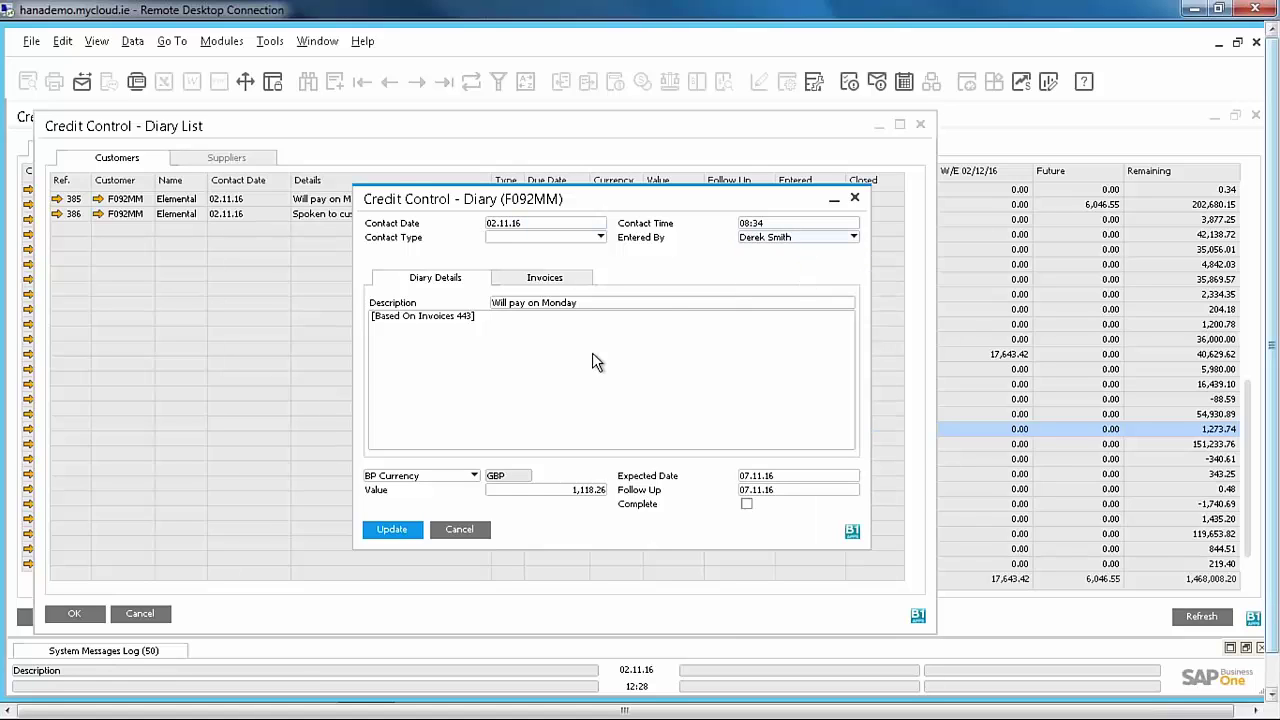
left_click(400, 534)
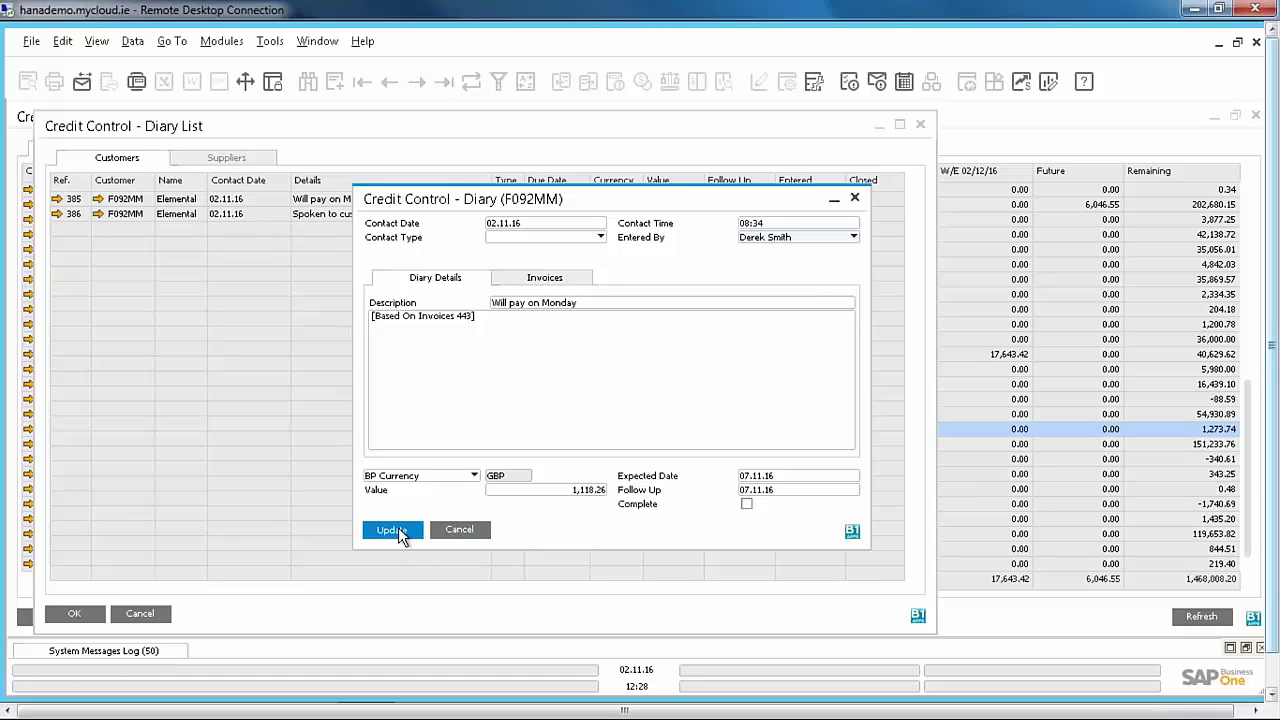